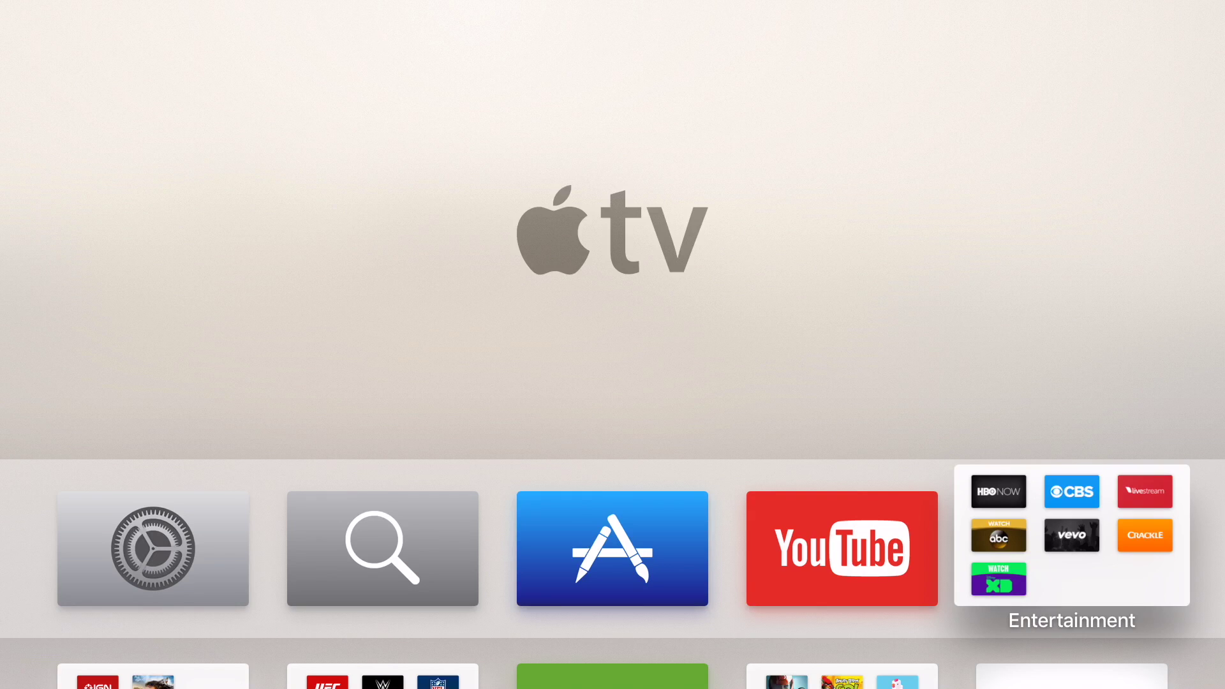
Open the System section of the Apple TV settings.
click(153, 549)
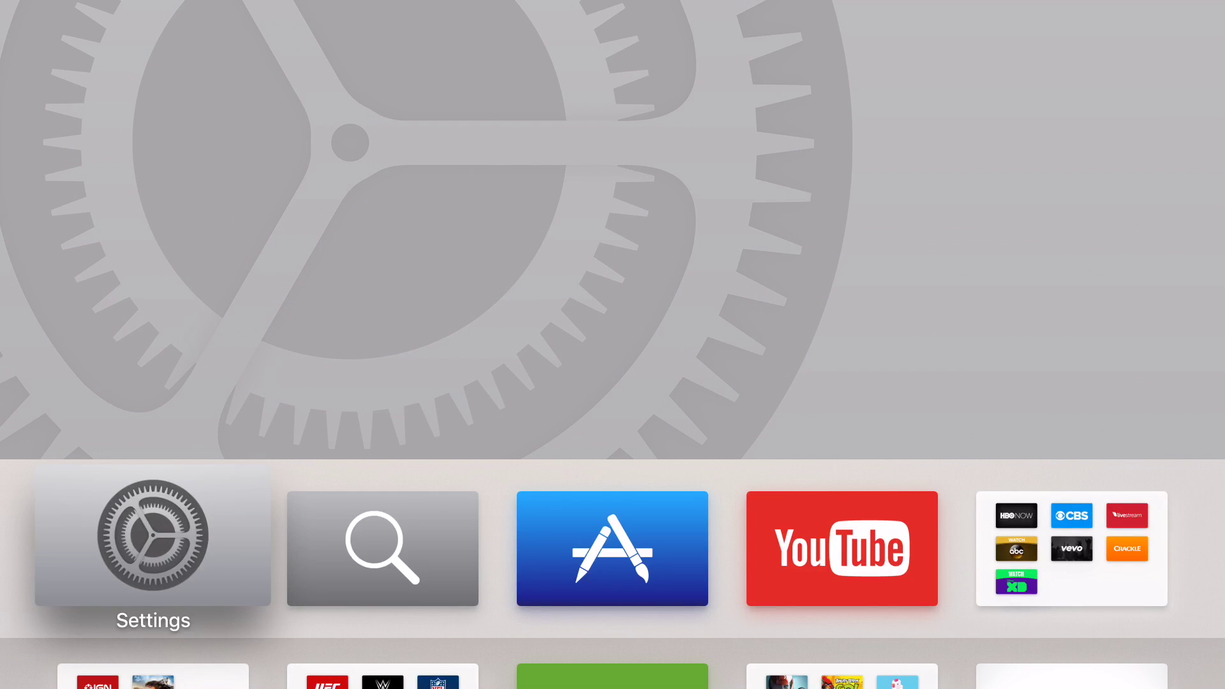
key(Return)
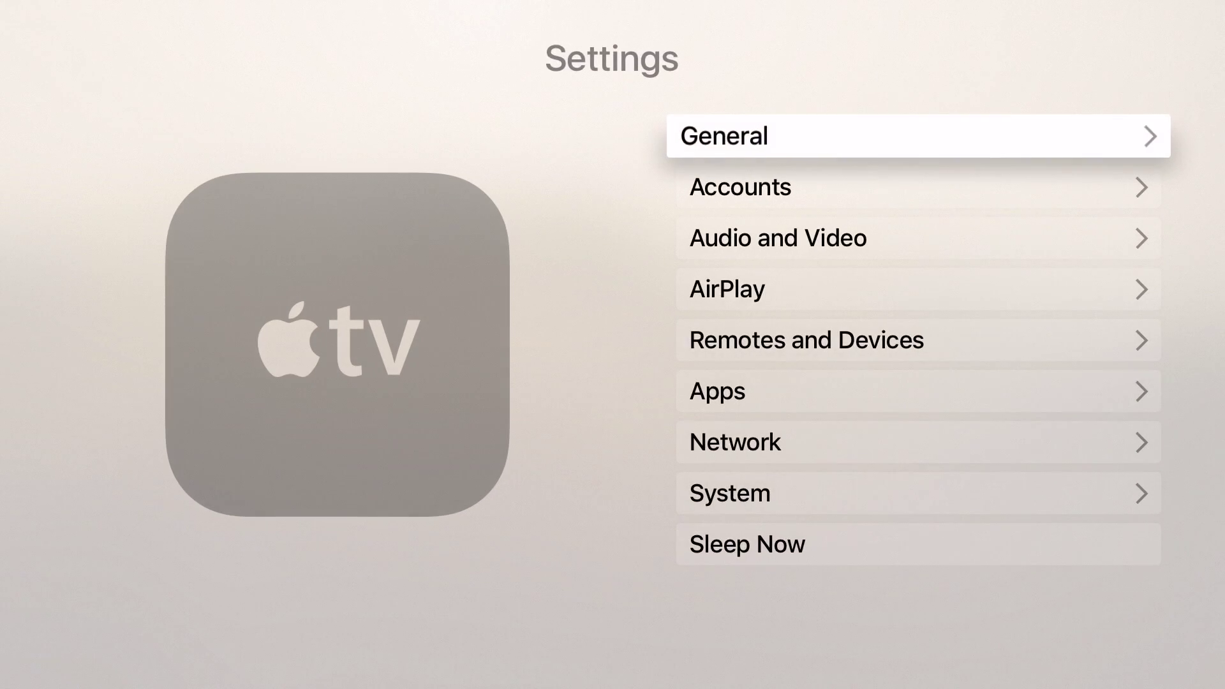
key(Down)
key(Down)
key(Down)
key(Down)
key(Down)
key(Down)
key(Down)
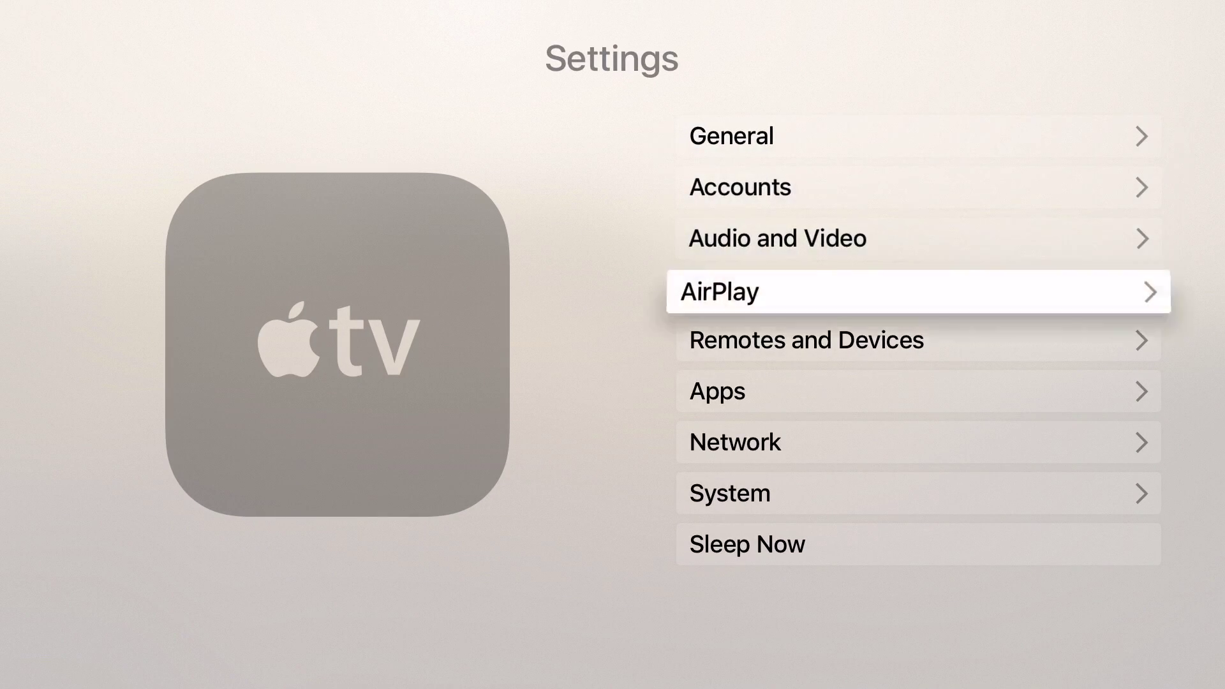
key(Return)
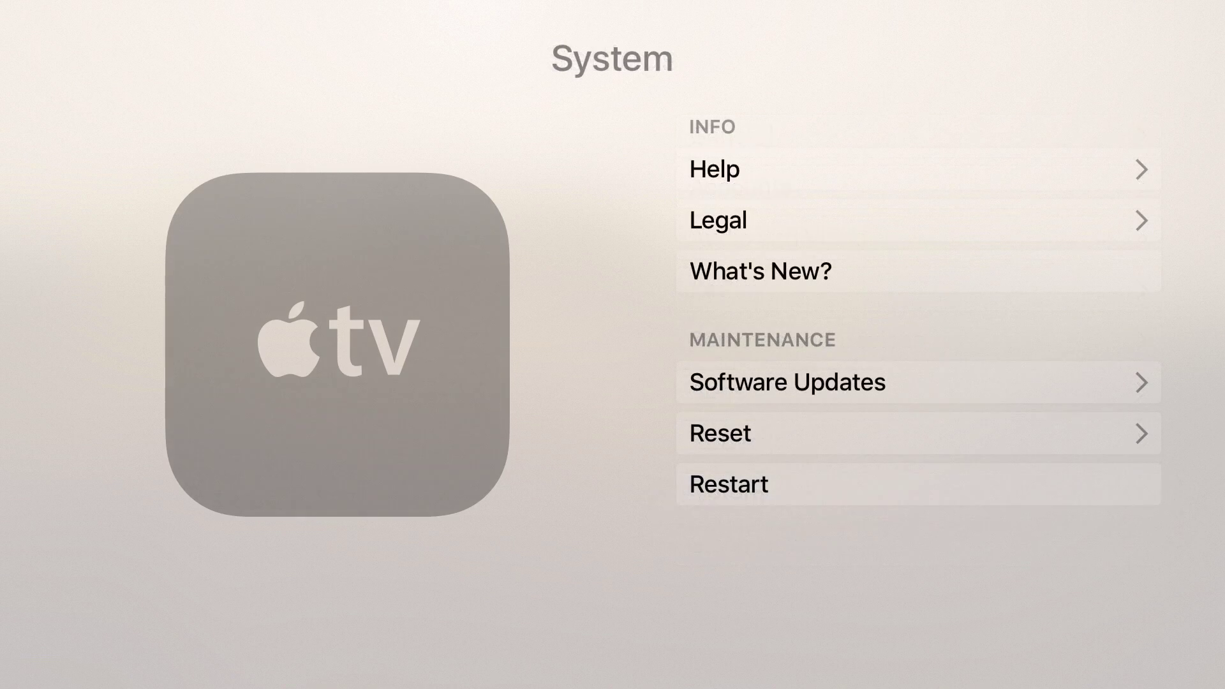
Check for an Apple TV software update, dismiss the result and return to the System settings.
key(Down)
key(Down)
key(Down)
key(Down)
key(Up)
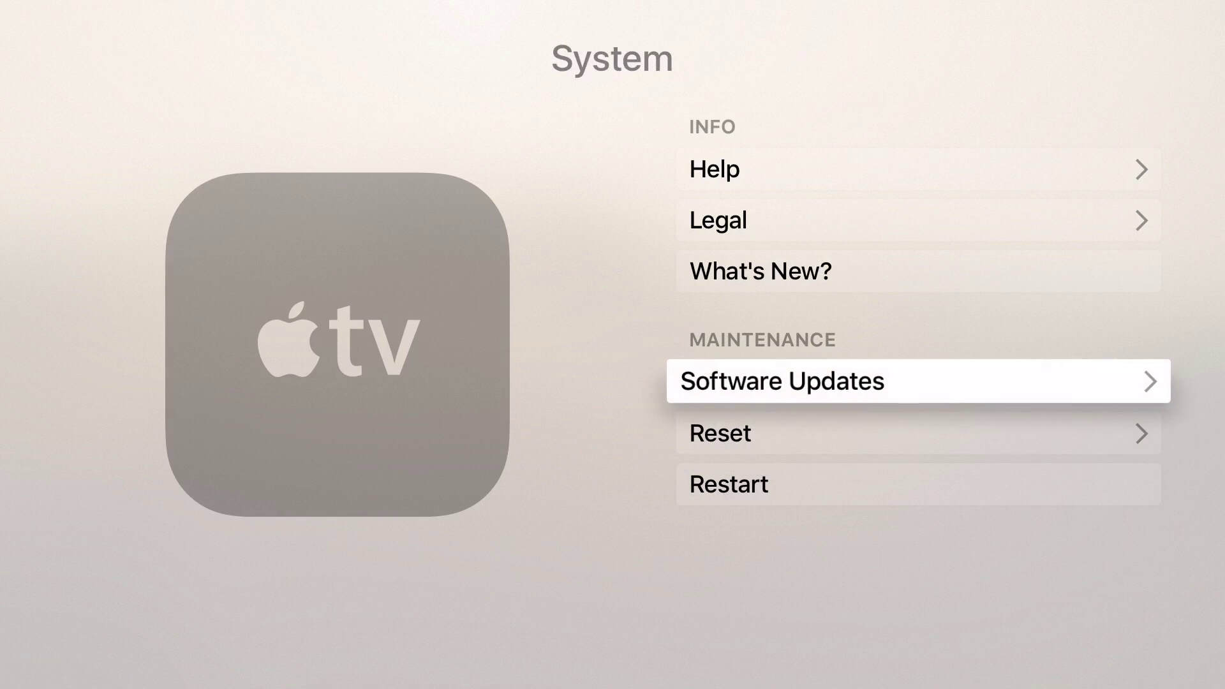
key(Return)
key(Return)
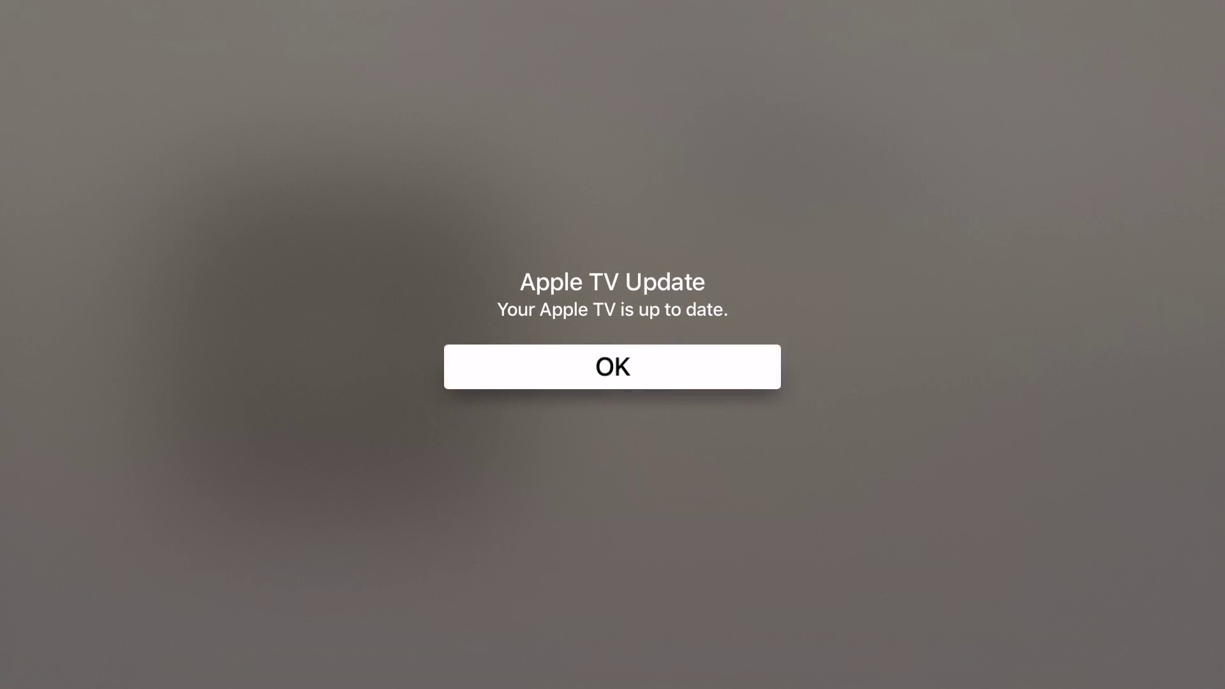
key(Return)
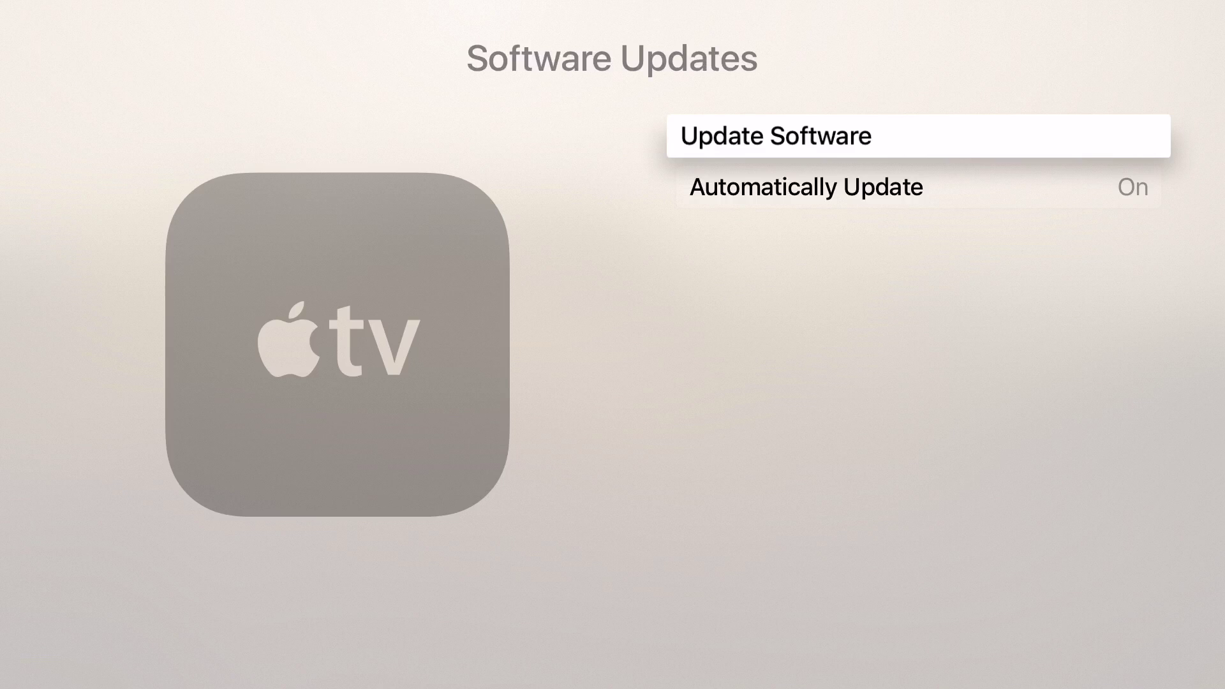
key(Escape)
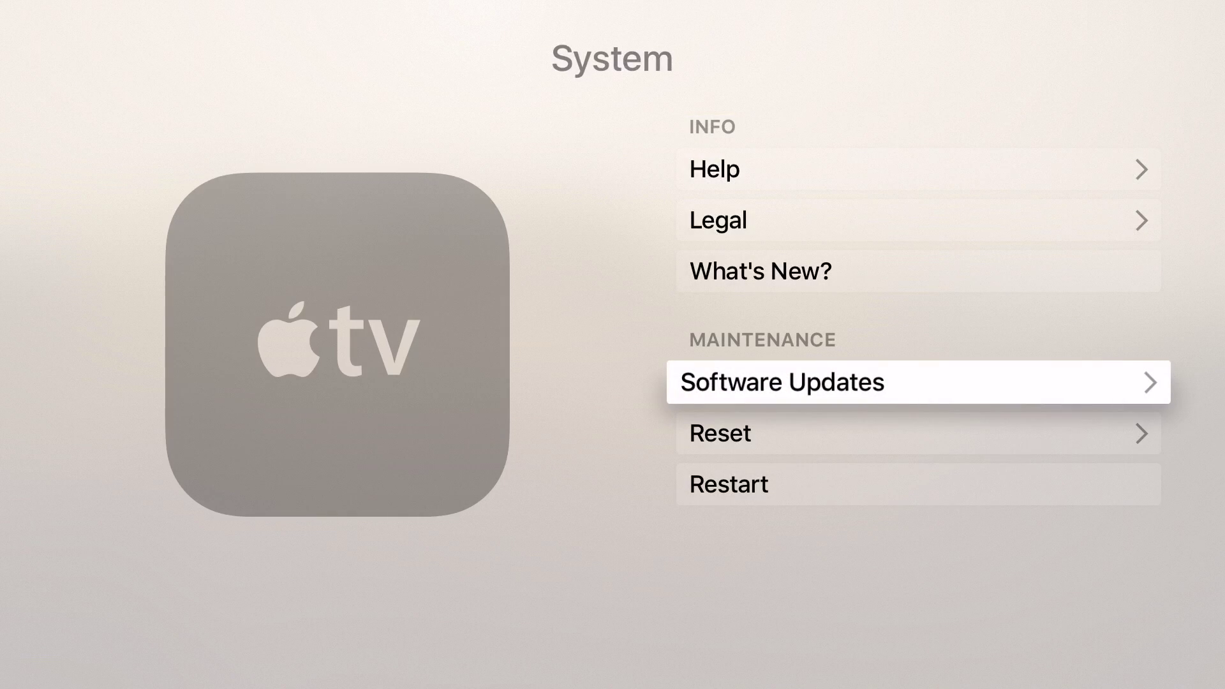
View the What's New feature overview in the System settings and close it.
key(Up)
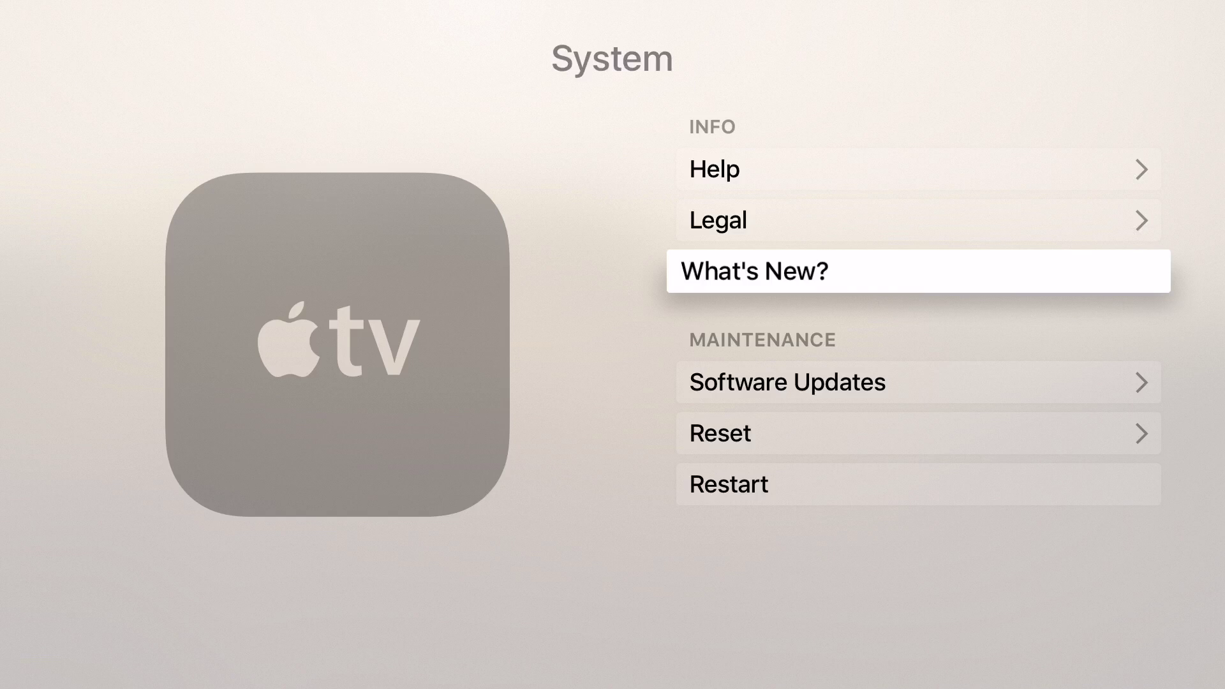
key(Return)
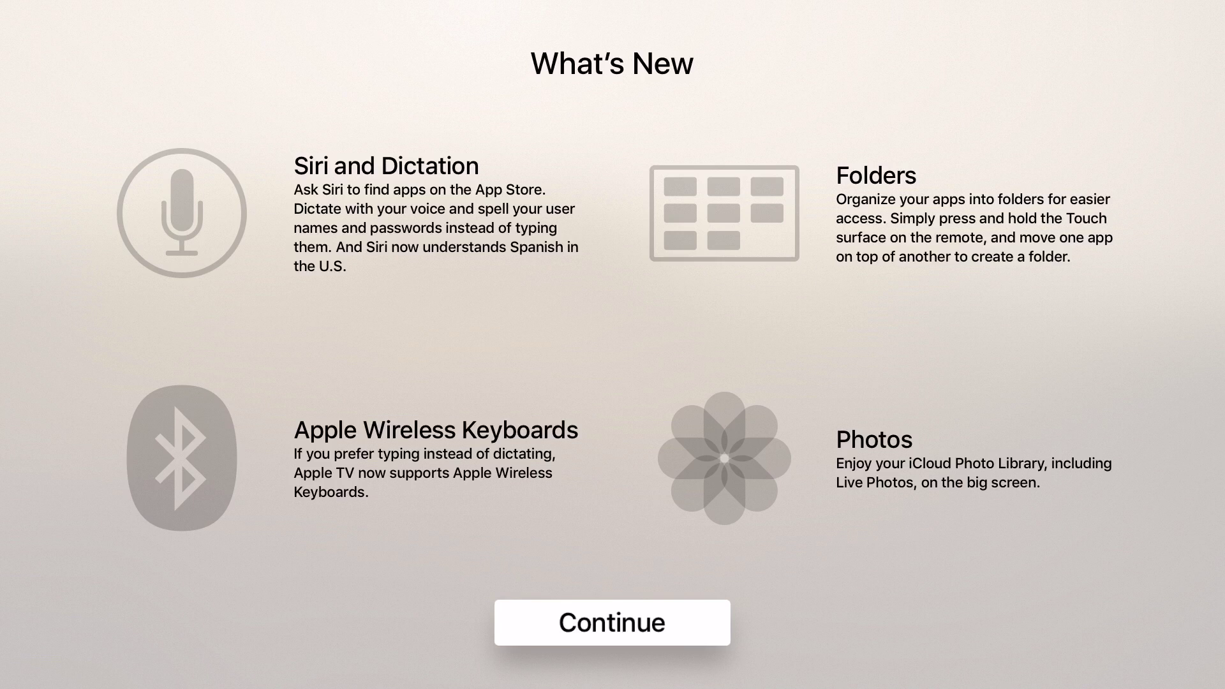
key(Return)
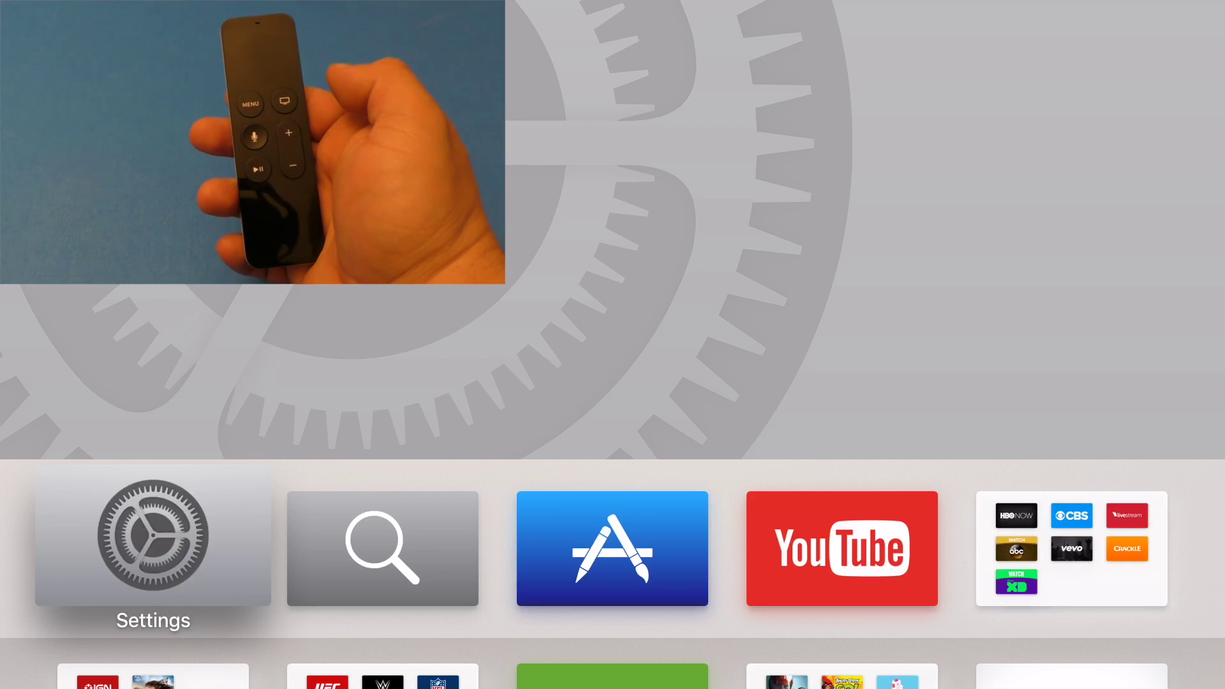
Bring up the app switcher and look back and forth through the recently used apps.
key(Home)
key(Home)
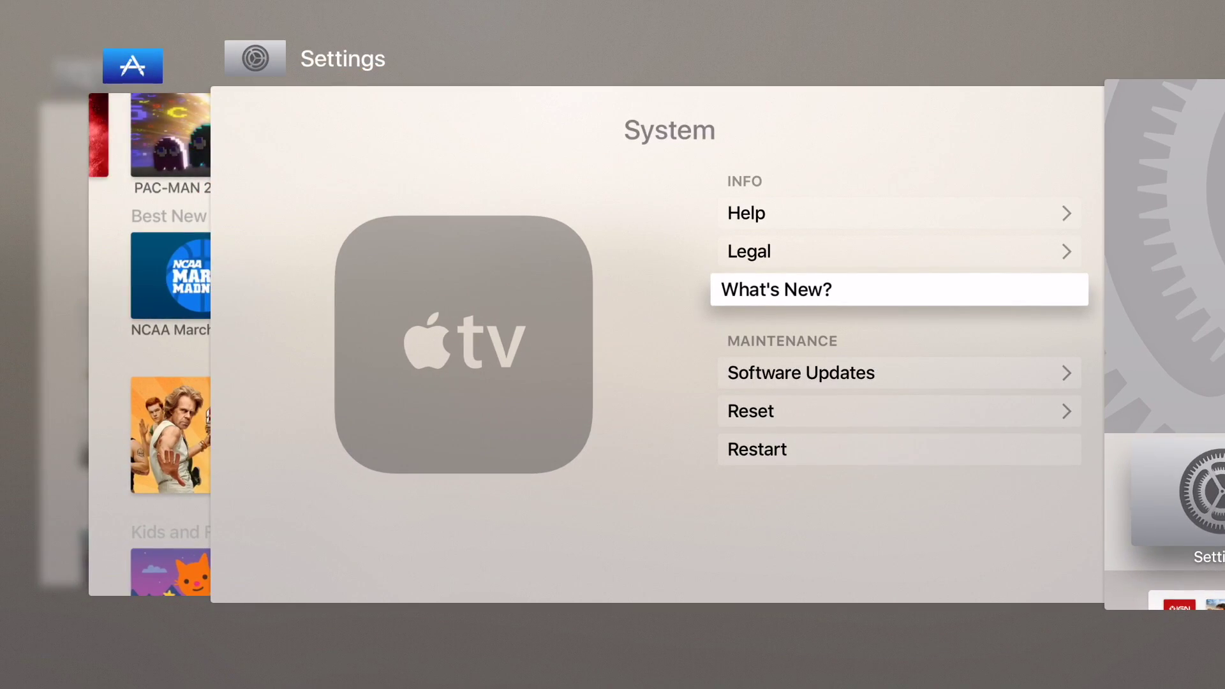
key(Left)
key(Left)
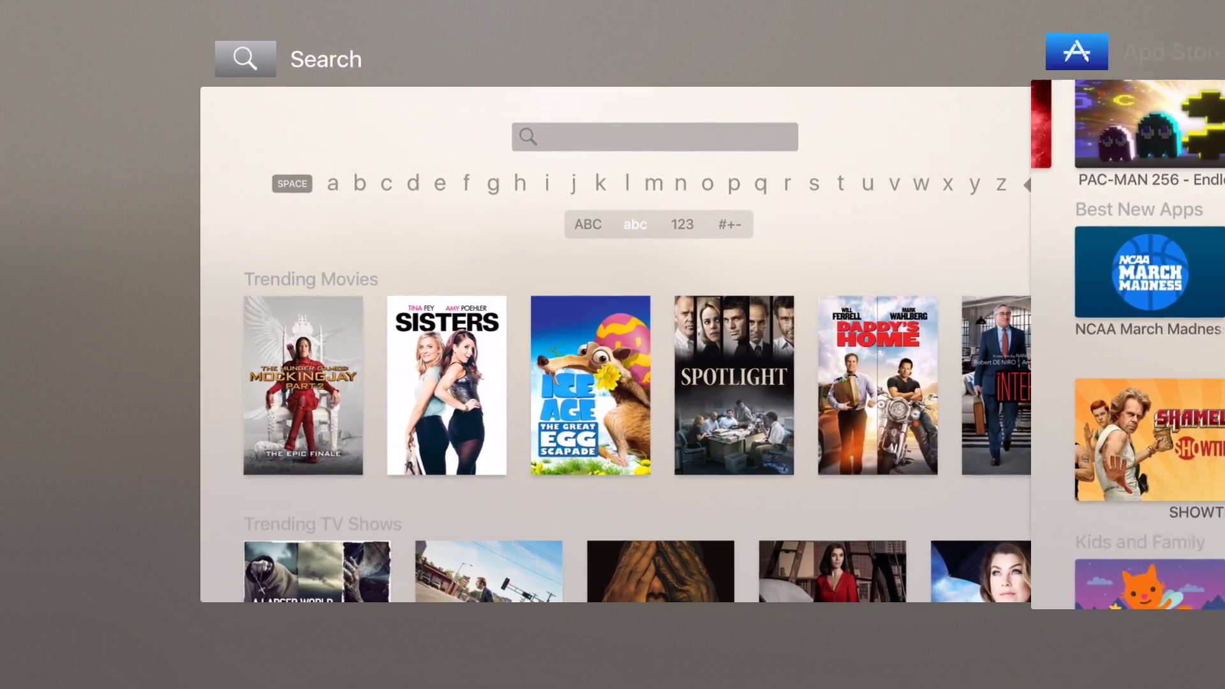
key(Right)
key(Right)
key(Right)
key(Left)
key(Left)
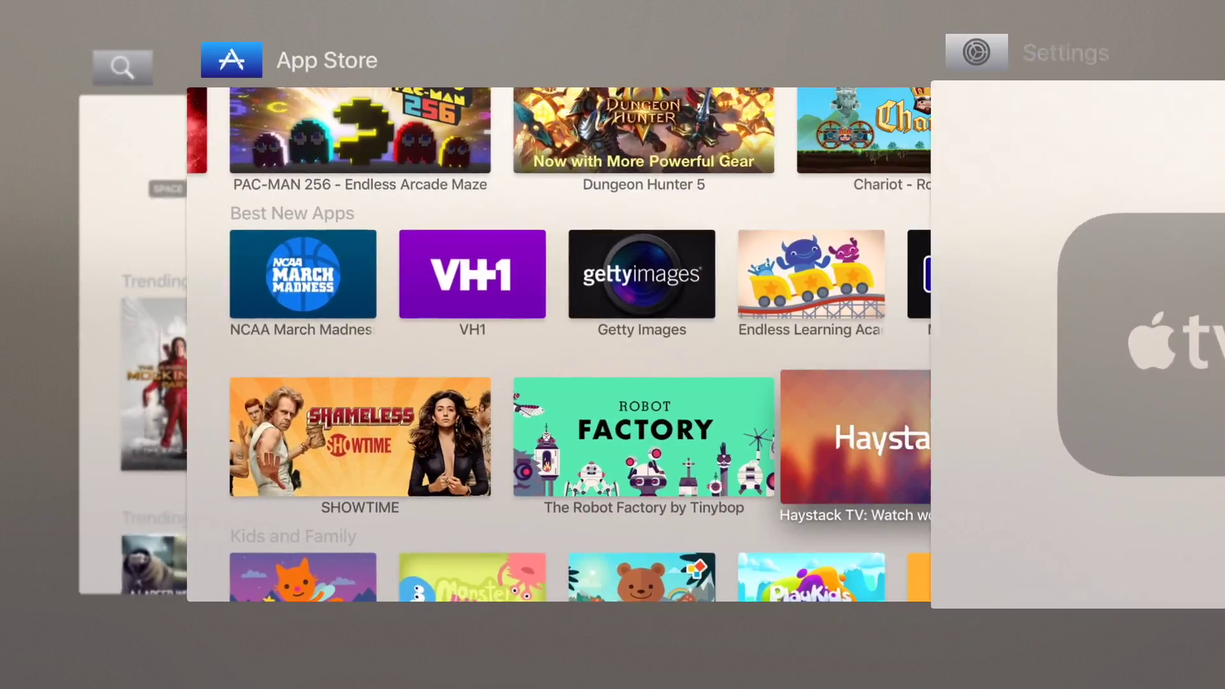
key(Left)
key(Right)
key(Right)
key(Right)
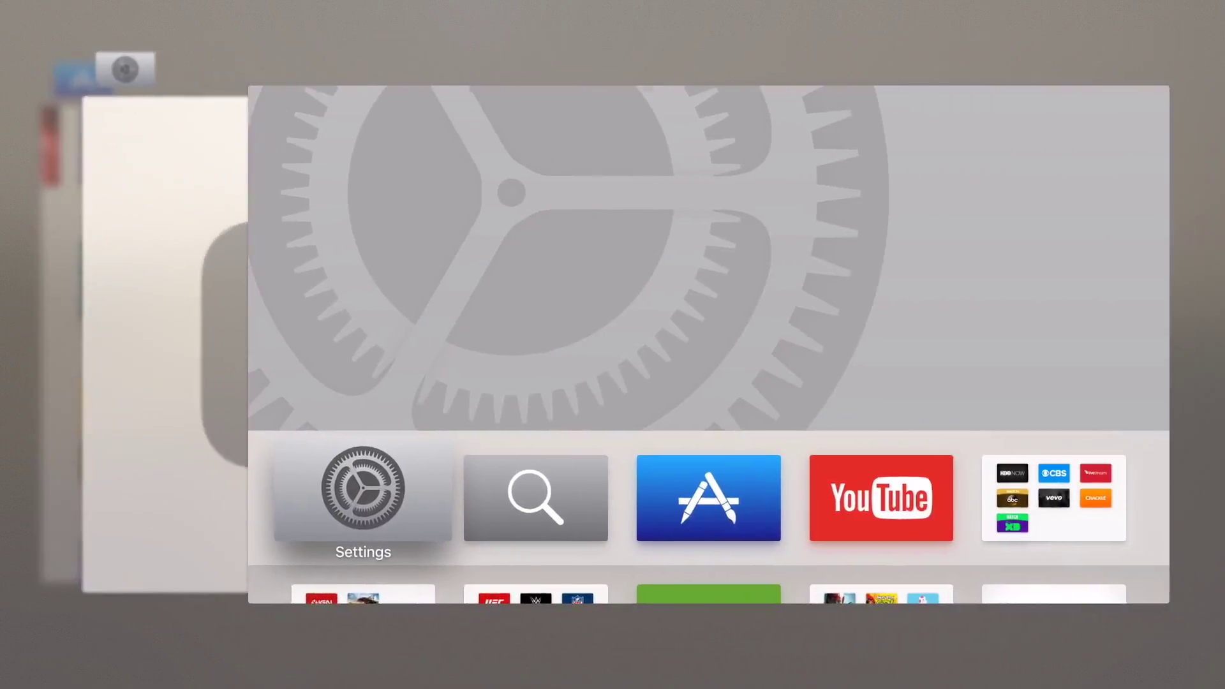
Switch to the App Store from the app switcher and highlight MLB.com At Bat under Best New Apps.
key(Left)
key(Left)
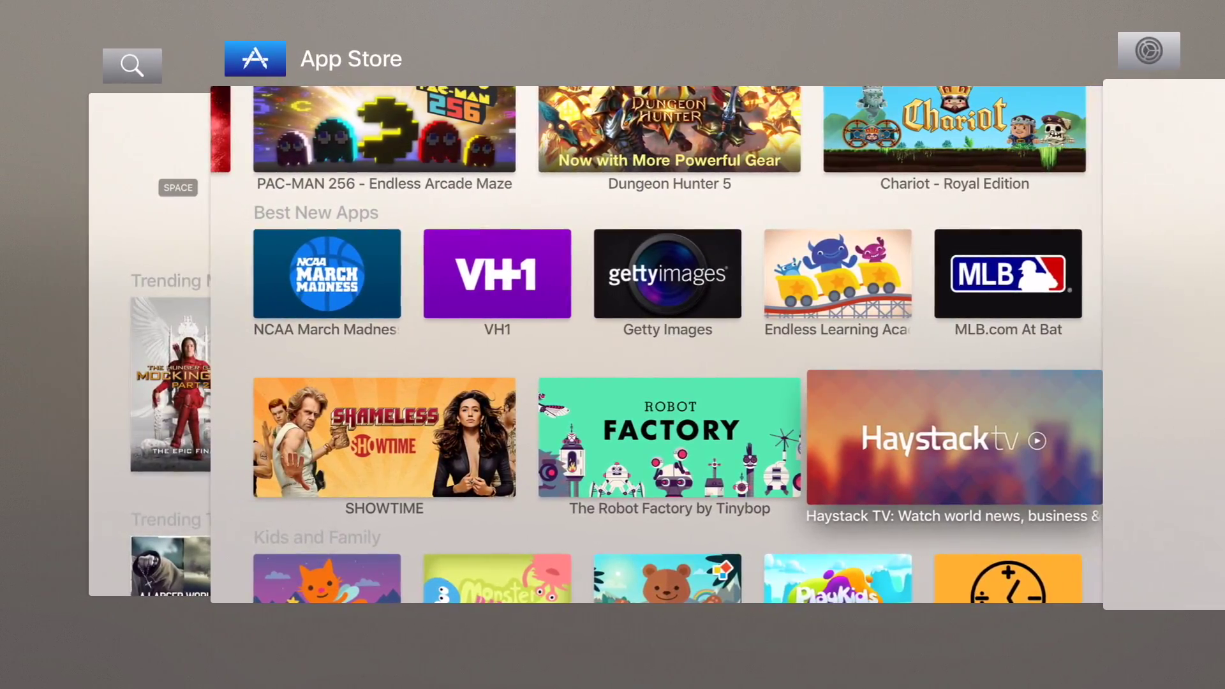
key(Return)
key(Up)
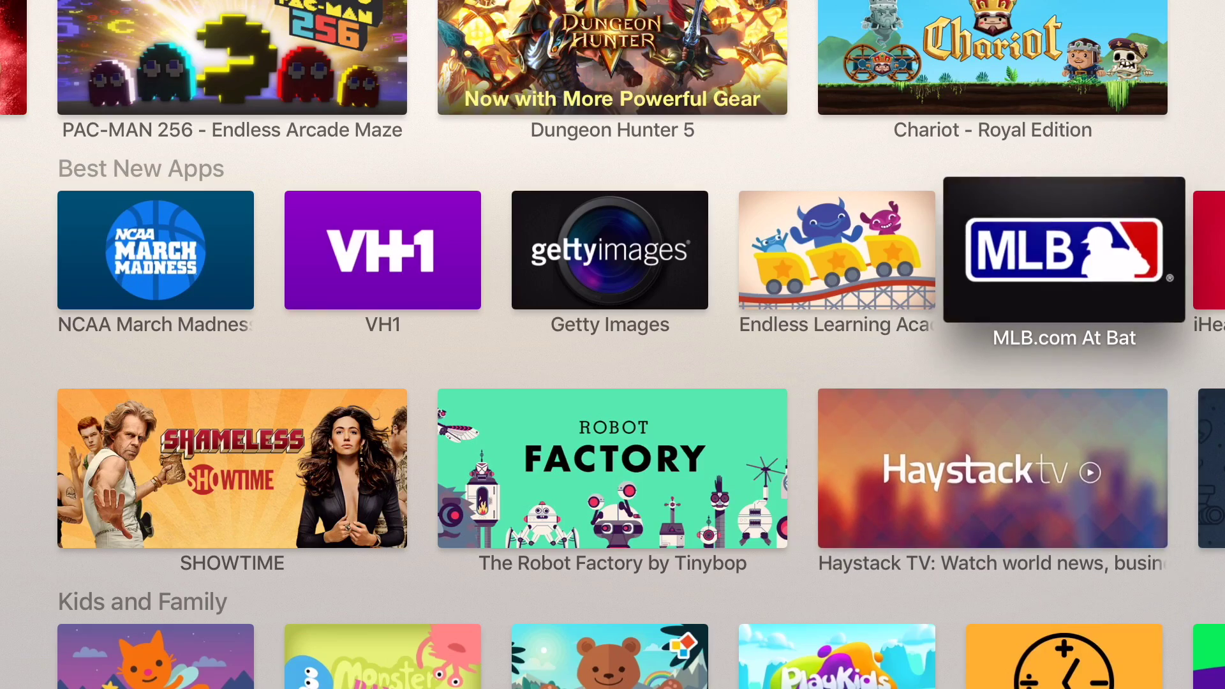
Bring up the app switcher from the App Store and browse across to the Search card.
key(super+shift+h)
key(super+shift+h)
key(Left)
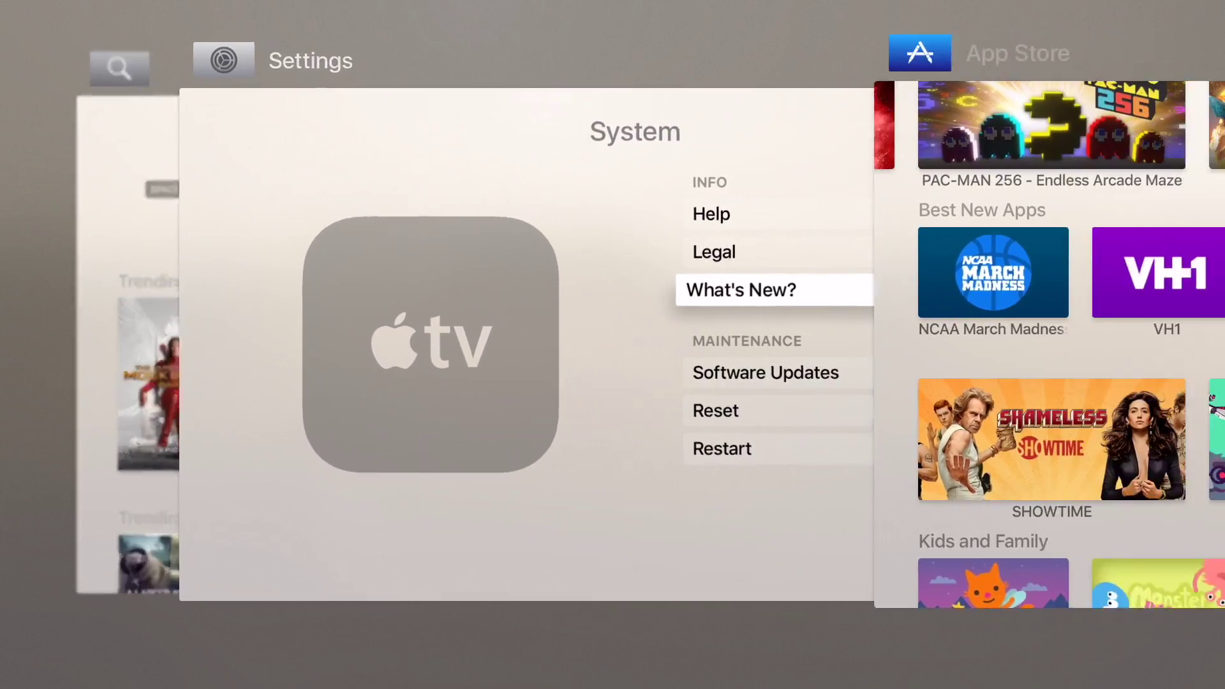
key(Right)
key(Right)
key(Left)
key(Left)
key(Left)
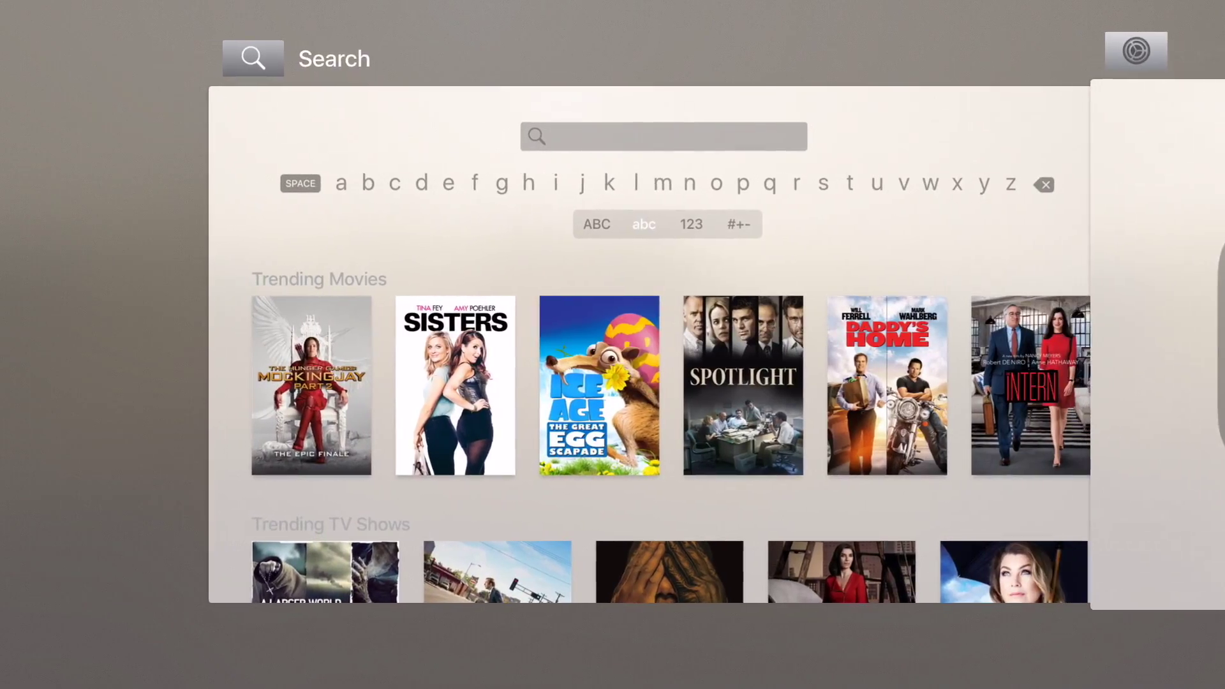
Review the open app cards between the home screen and Search again, then leave the app switcher.
key(super+shift+h)
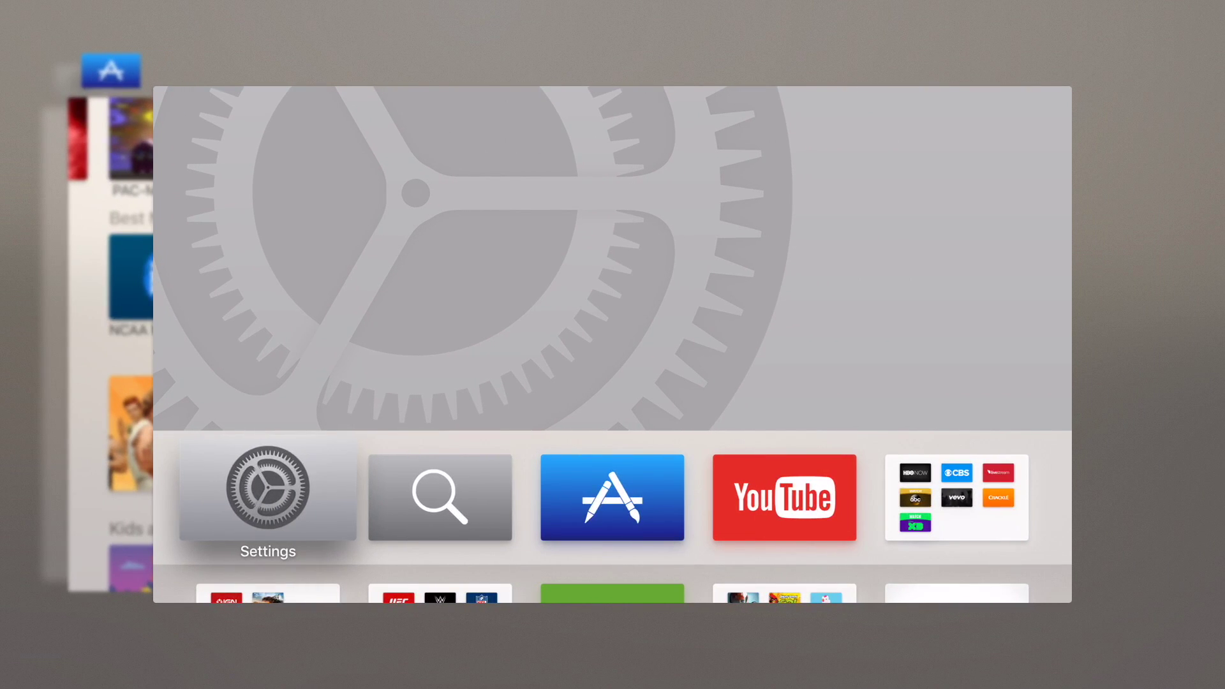
key(Left)
key(Left)
key(Left)
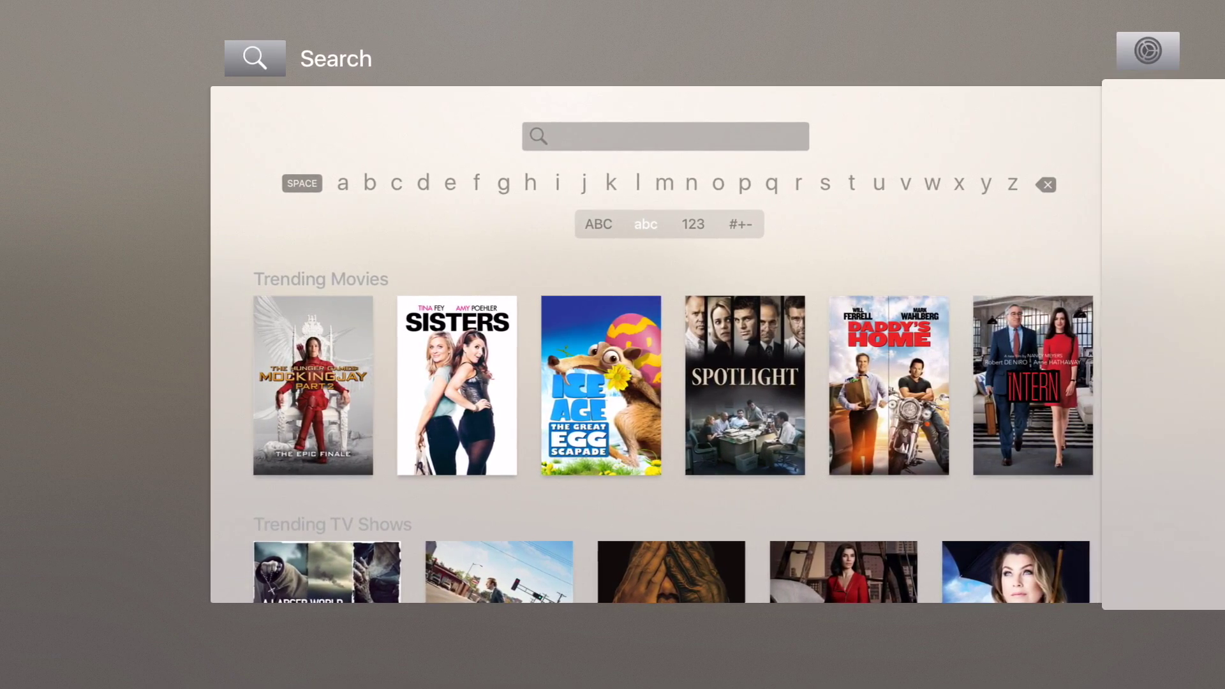
key(Right)
key(Right)
key(Left)
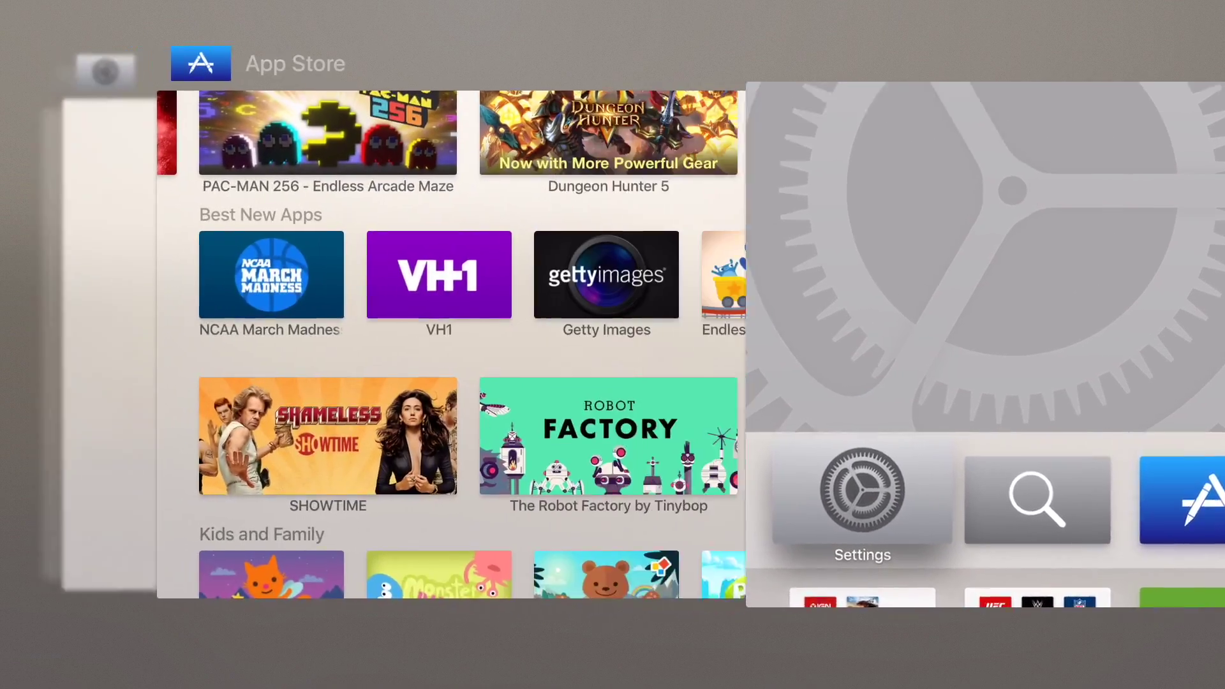
key(Left)
key(Left)
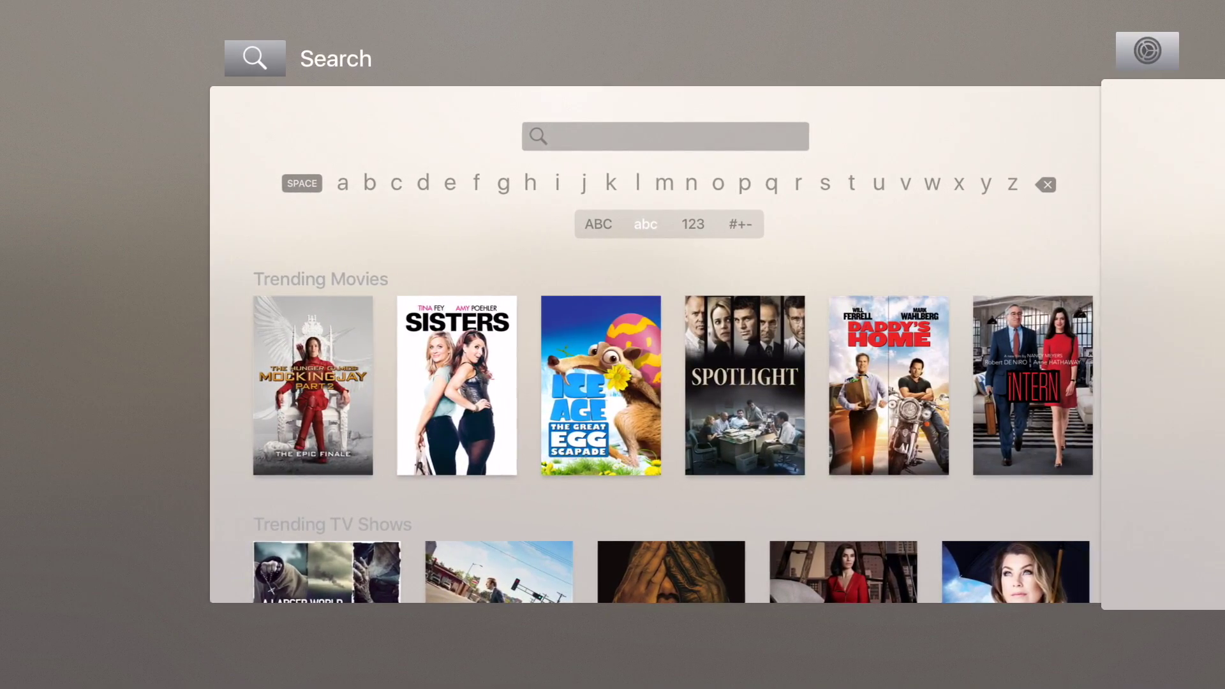
key(Right)
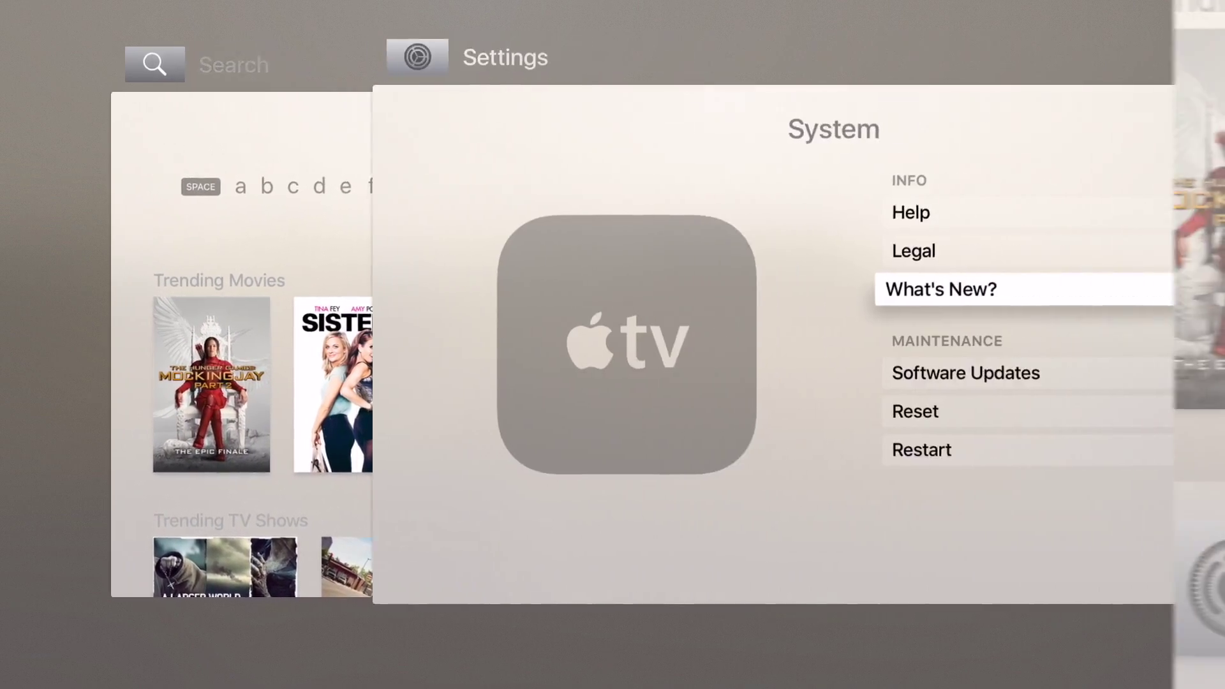
key(Escape)
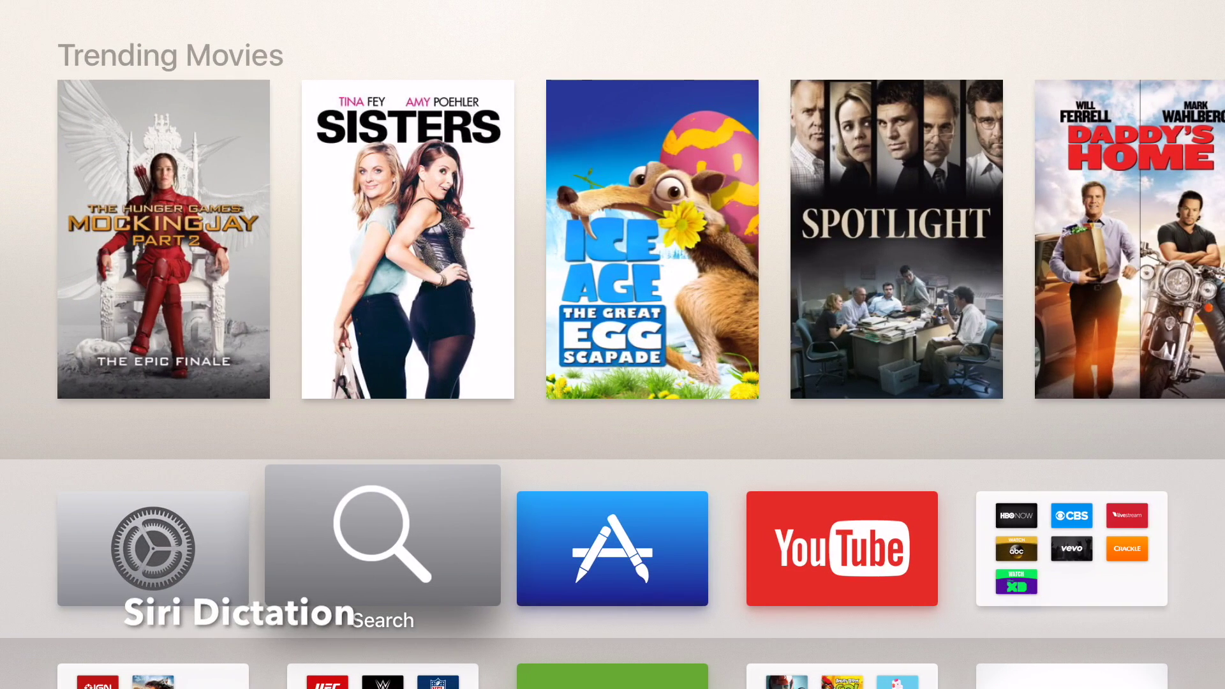
Open the Search app with its on-screen keyboard.
key(Return)
key(Right)
key(Right)
key(Right)
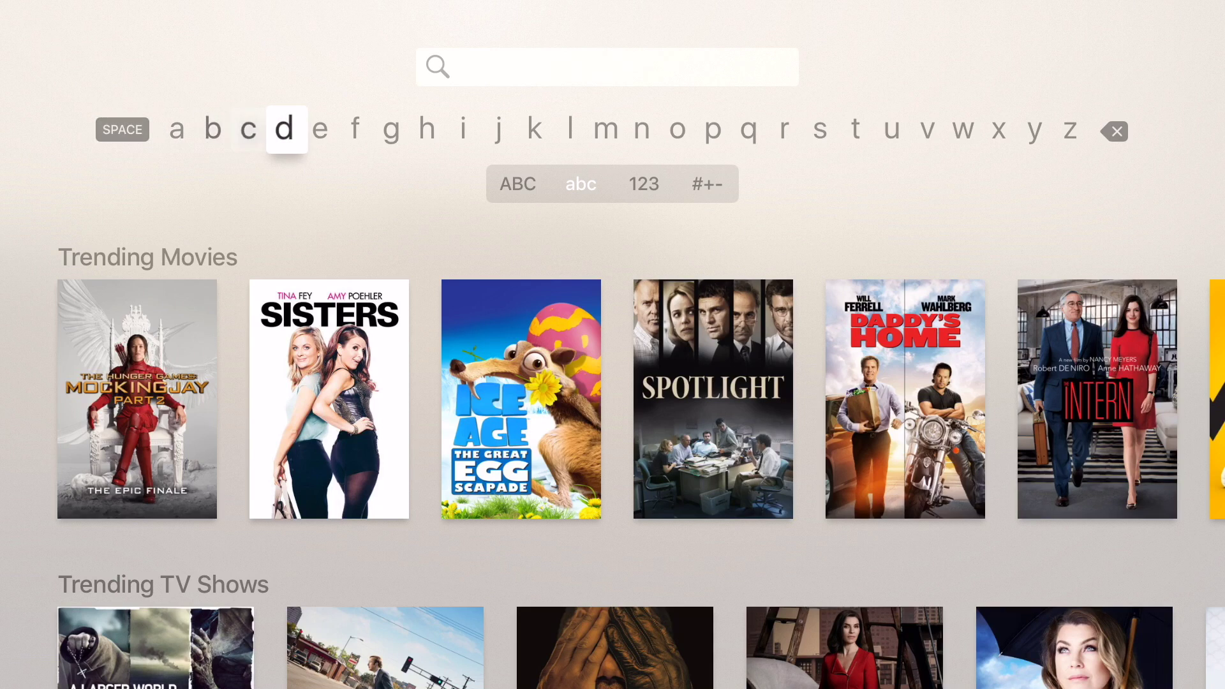
key(Right)
key(Right)
key(Right)
key(Right)
key(Right)
key(Right)
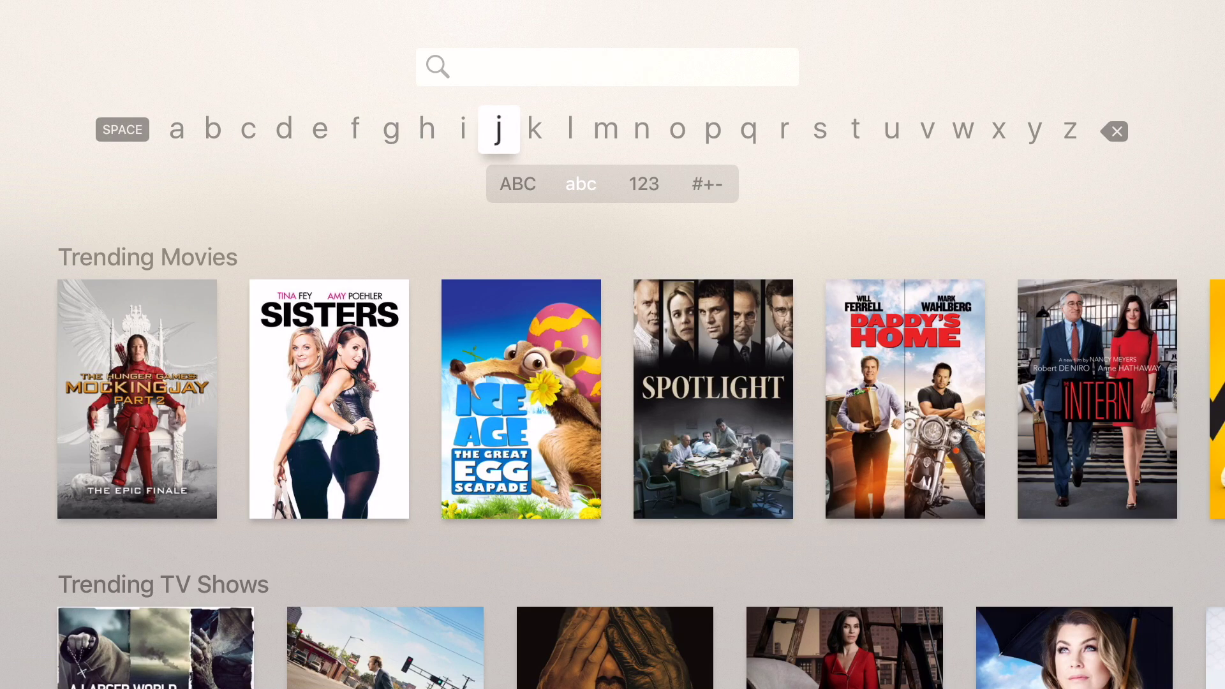
key(Right)
key(Right)
key(Right)
key(Right)
key(Right)
key(Right)
key(Right)
key(Left)
key(Left)
key(Left)
key(Left)
key(Left)
key(Left)
key(Left)
key(Left)
key(Left)
key(Left)
key(Right)
key(Right)
key(Right)
key(Right)
key(Right)
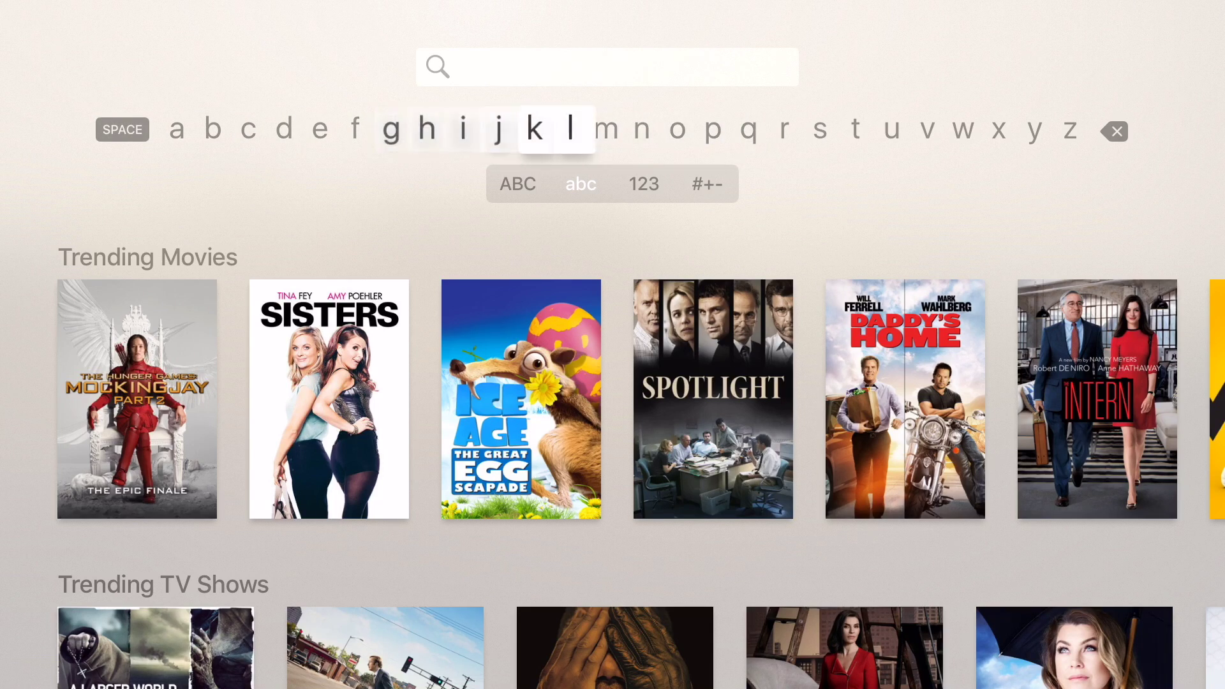
key(Right)
key(Right)
key(Left)
key(Left)
key(Left)
key(Left)
key(Left)
key(Left)
key(Left)
key(Left)
key(Left)
key(Left)
key(Left)
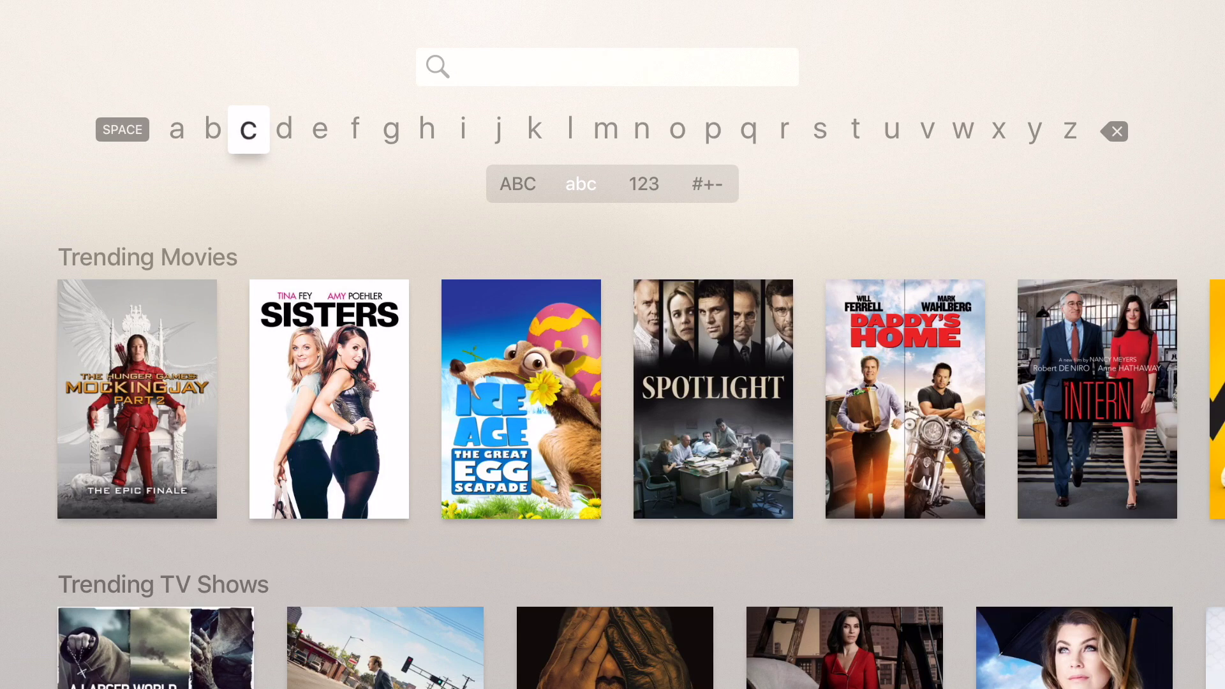
key(Right)
key(Right)
key(Right)
key(Right)
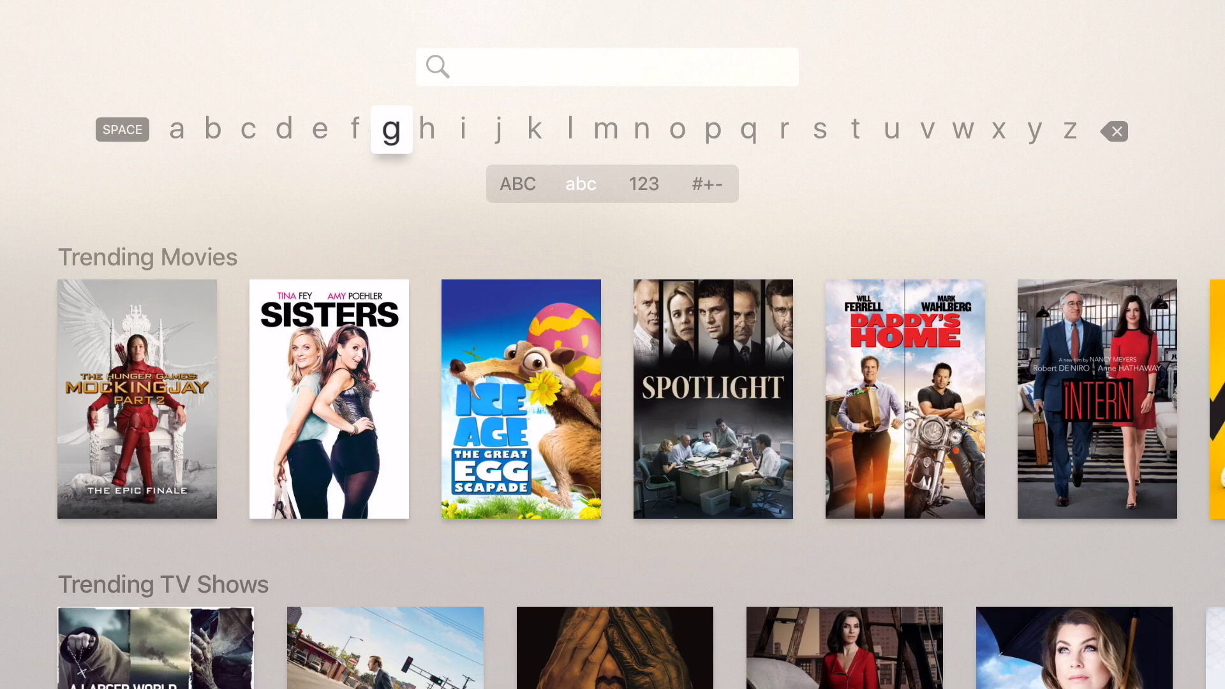
Enter "qsp" as the search text with the on-screen letters.
key(Right)
key(Right)
key(Right)
key(Right)
key(Right)
key(Right)
key(Right)
key(Right)
key(Right)
key(Right)
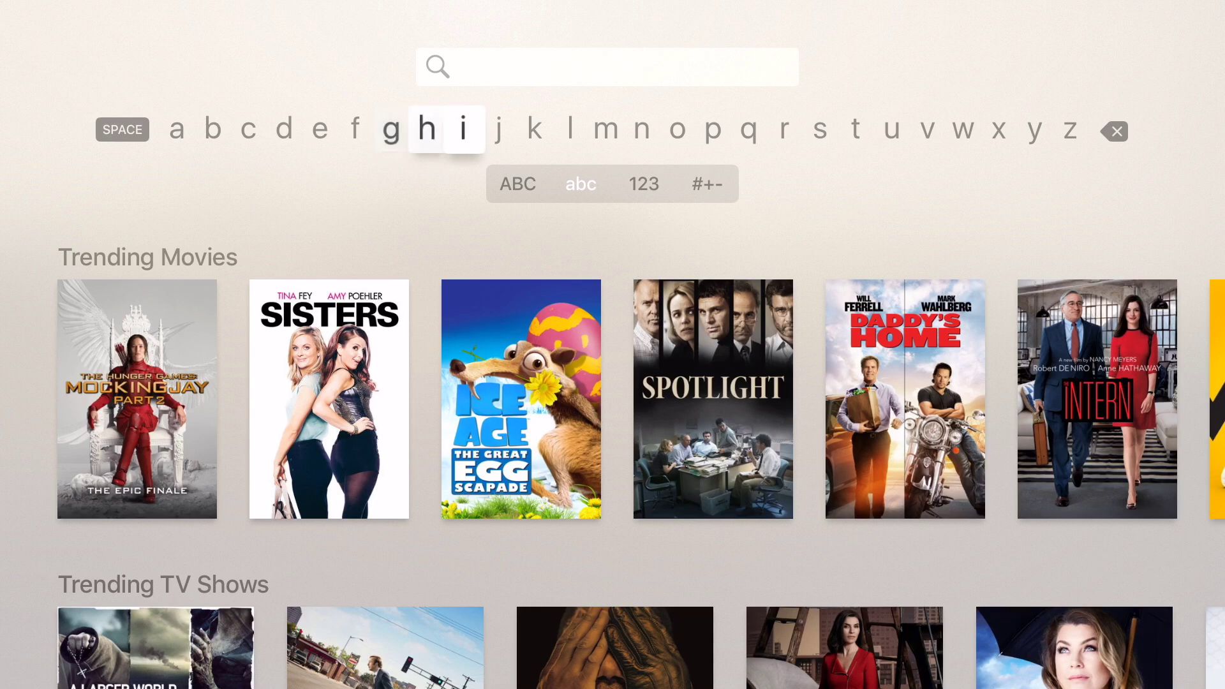
key(Return)
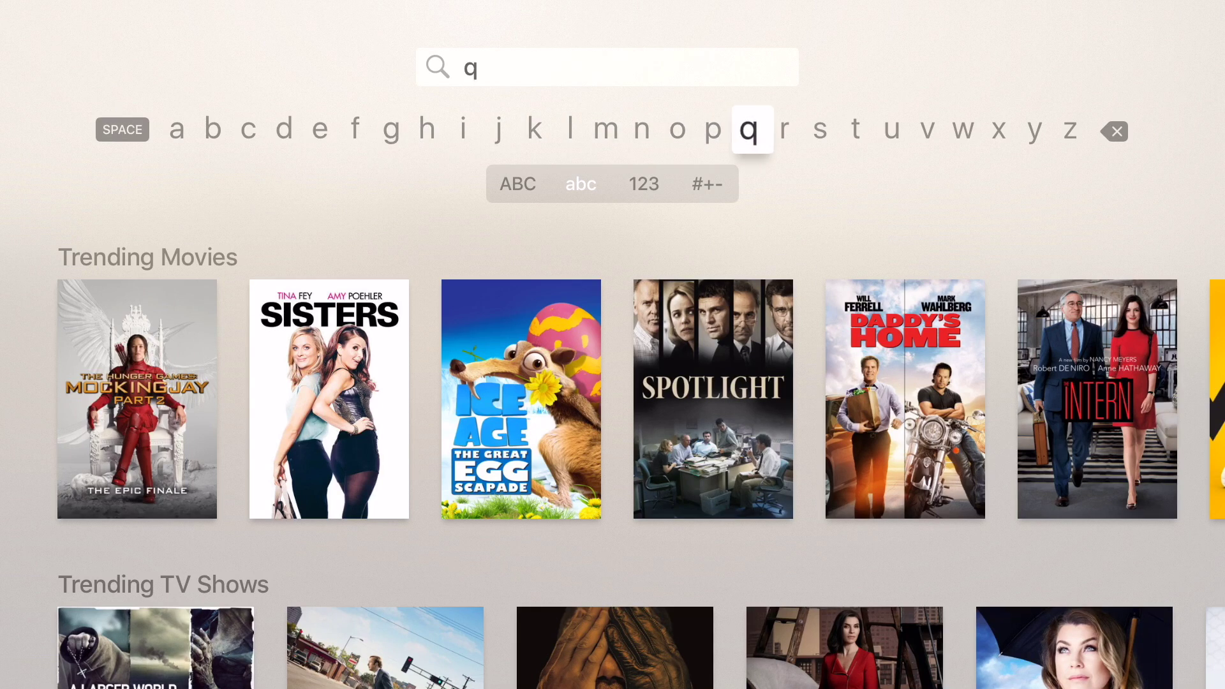
key(Right)
key(Right)
key(Return)
key(Left)
key(Left)
key(Left)
key(Return)
Delete all characters from the search field.
key(Right)
key(Right)
key(Right)
key(Right)
key(Right)
key(Right)
key(Right)
key(Right)
key(Right)
key(Right)
key(Right)
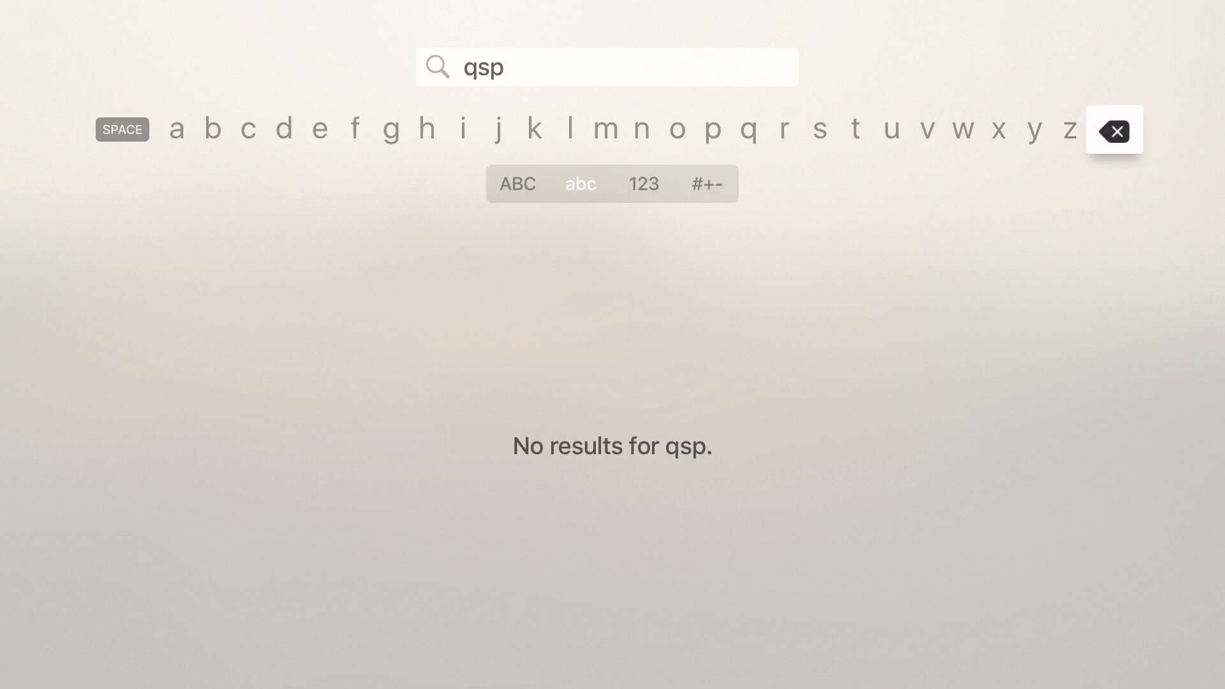
key(Return)
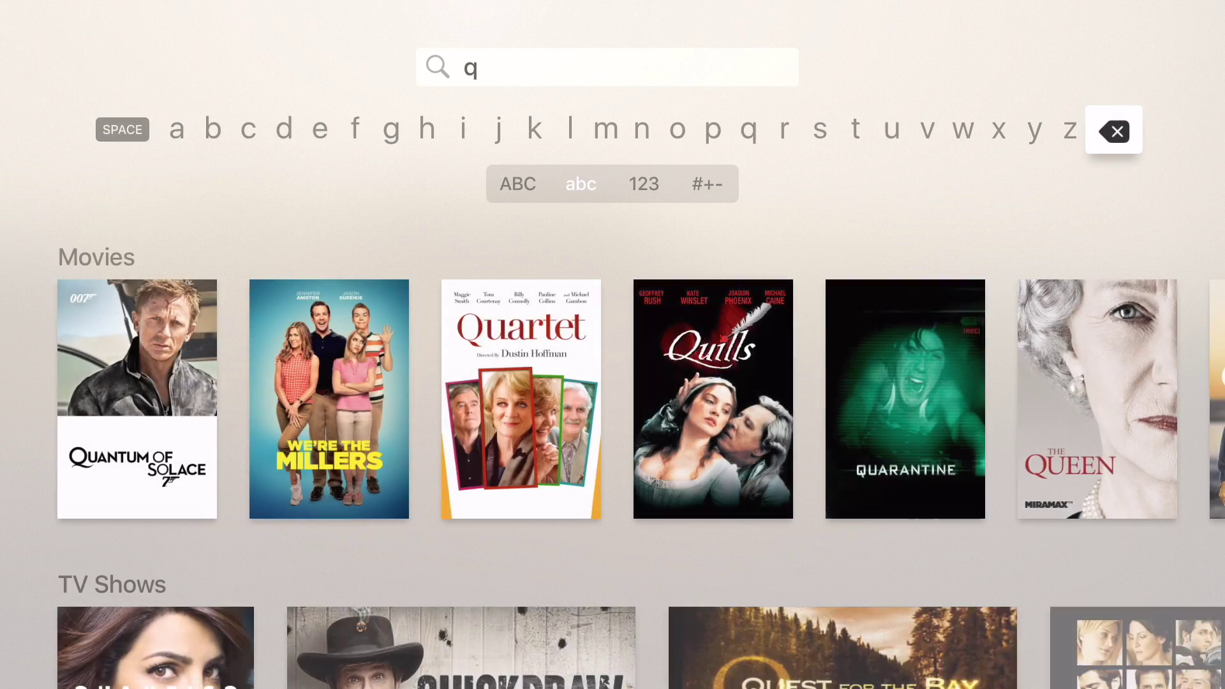
key(Return)
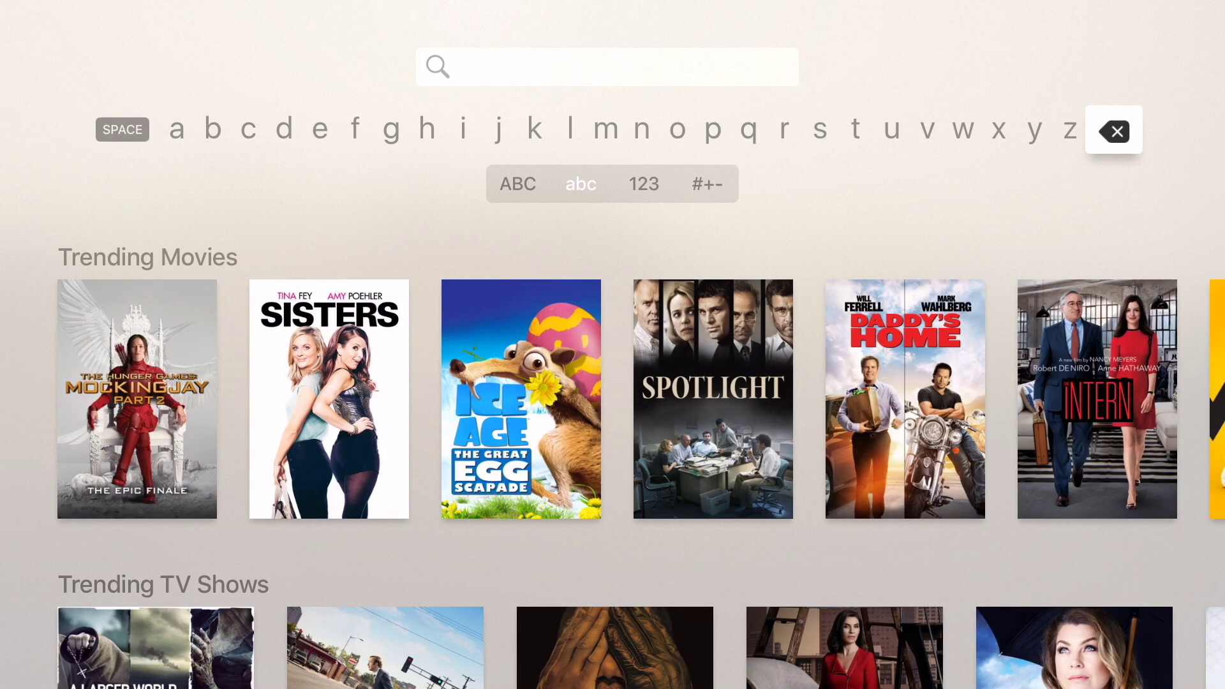
Leave Search, open Settings and return from the System page to the main list, going to the General entry.
key(Escape)
key(Left)
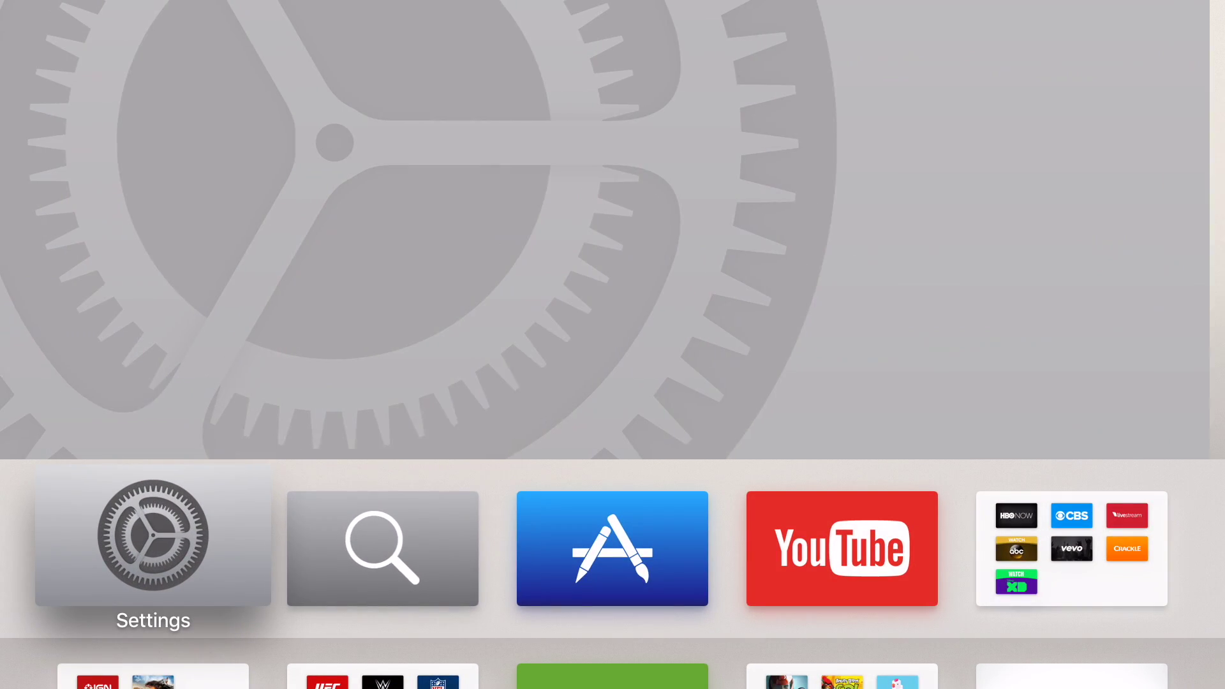
key(Return)
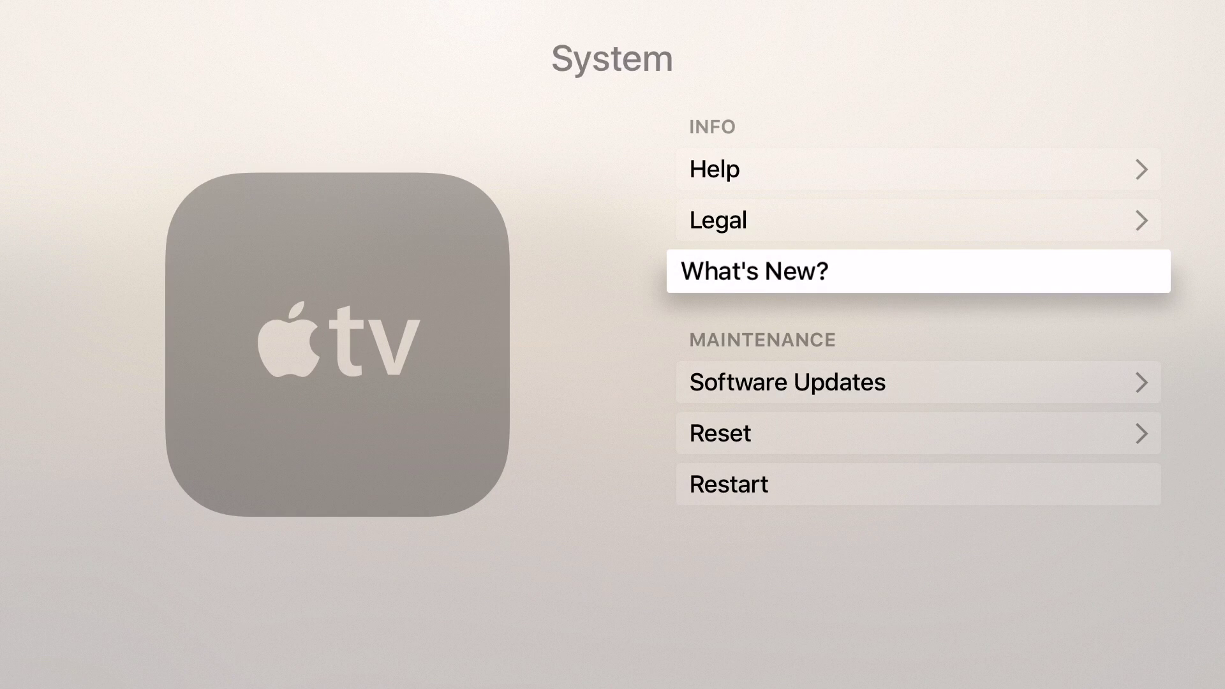
key(Escape)
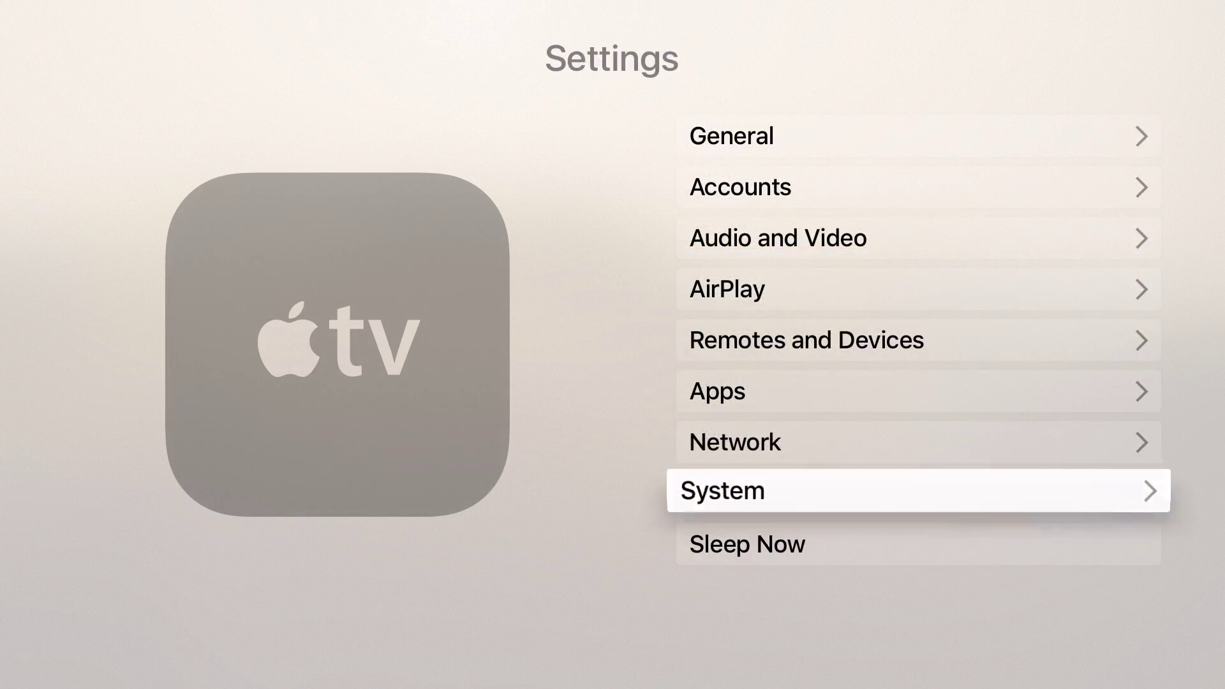
key(Up)
key(Up)
key(Up)
key(Up)
key(Up)
key(Up)
key(Up)
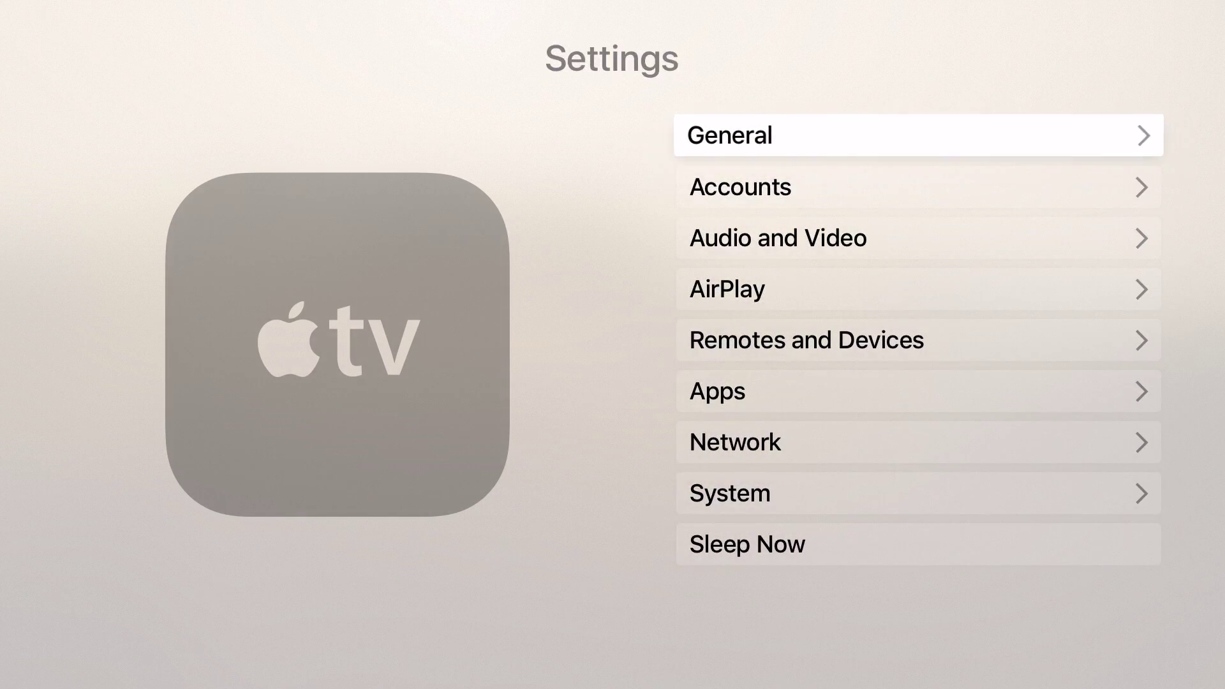
Turn on Dictation in the General settings and return to the home screen.
key(Return)
key(Down)
key(Down)
key(Down)
key(Down)
key(Down)
key(Down)
key(Down)
key(Down)
key(Down)
key(Down)
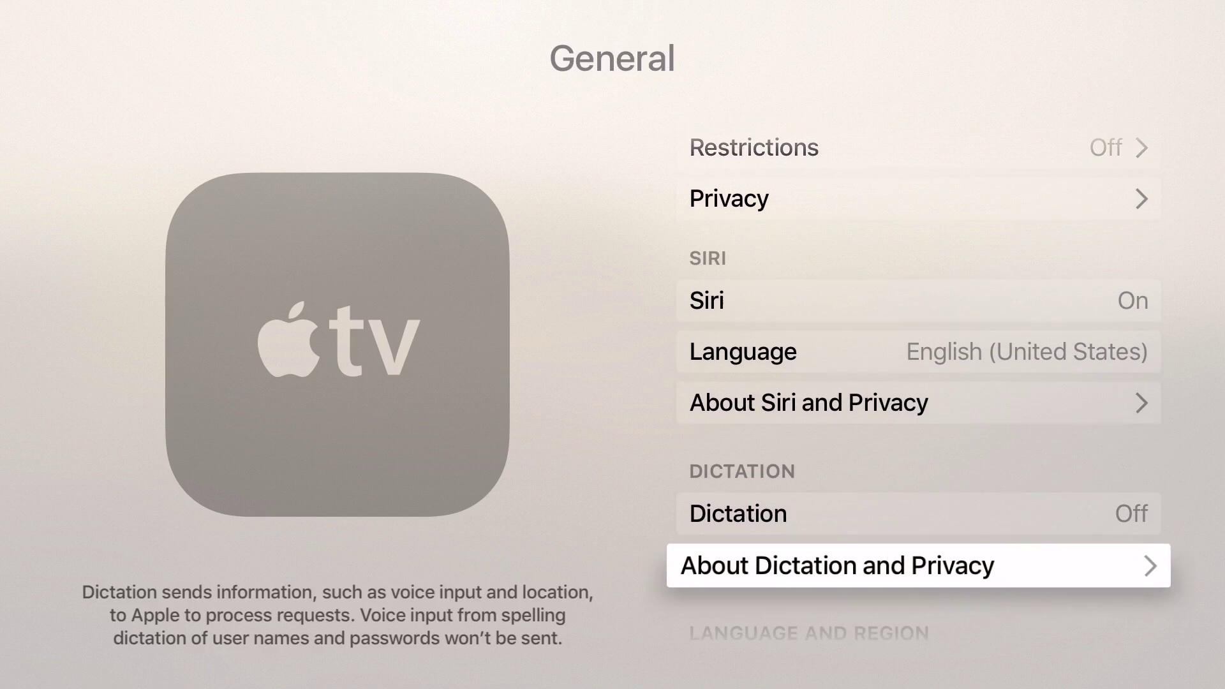
key(Up)
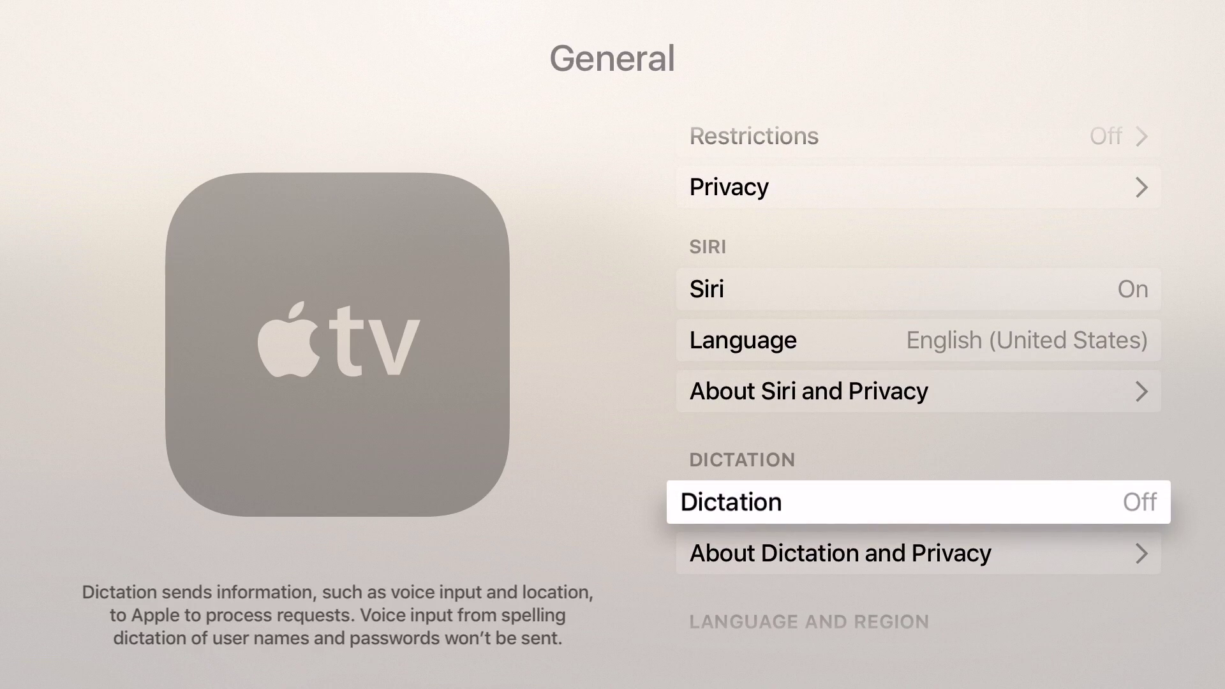
key(Return)
key(Escape)
key(Escape)
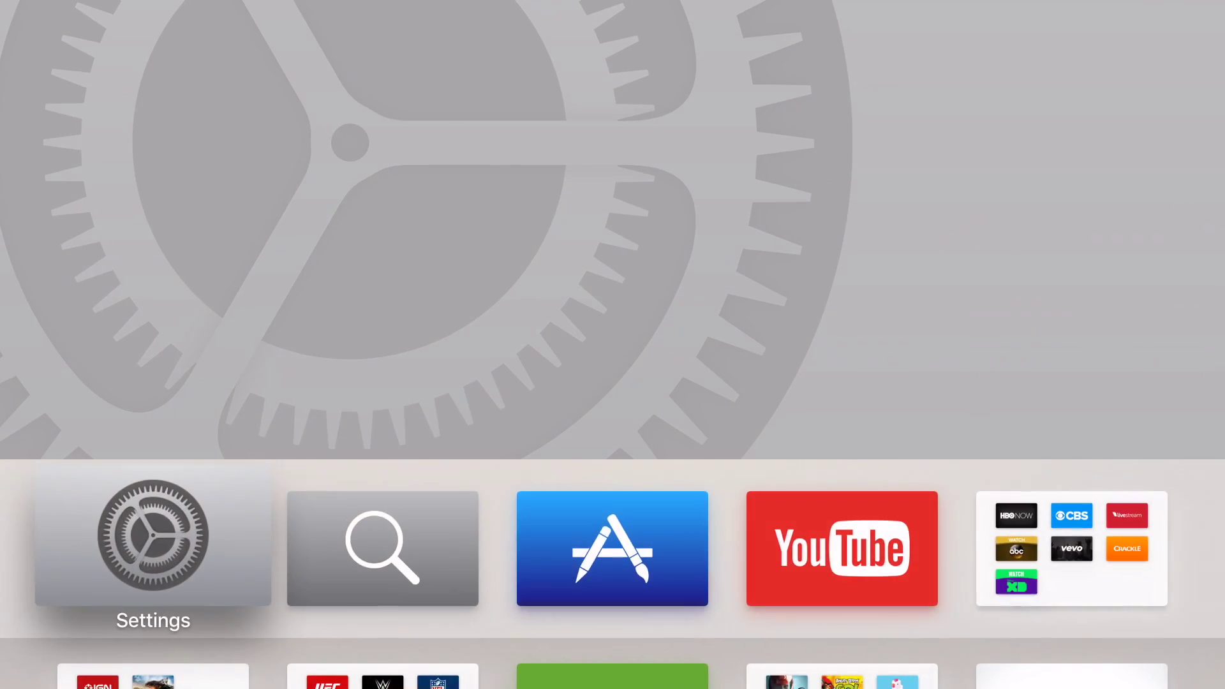
Open the Search app and dictate "MLB" as the search text.
key(Right)
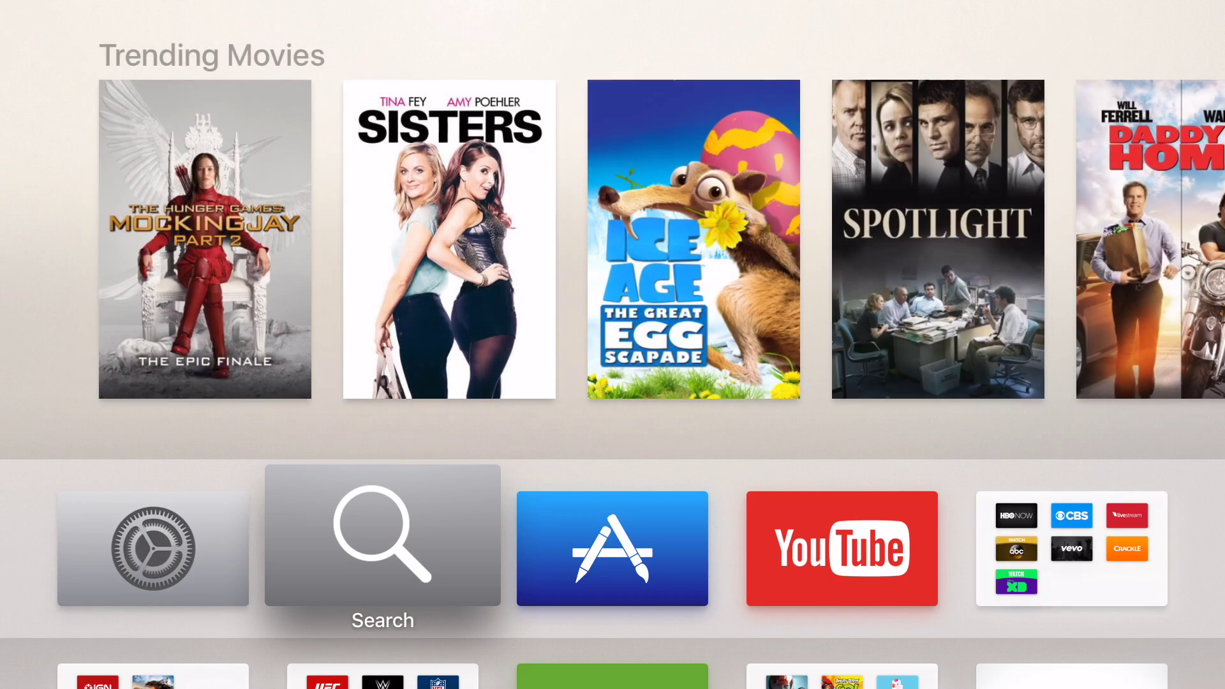
key(Return)
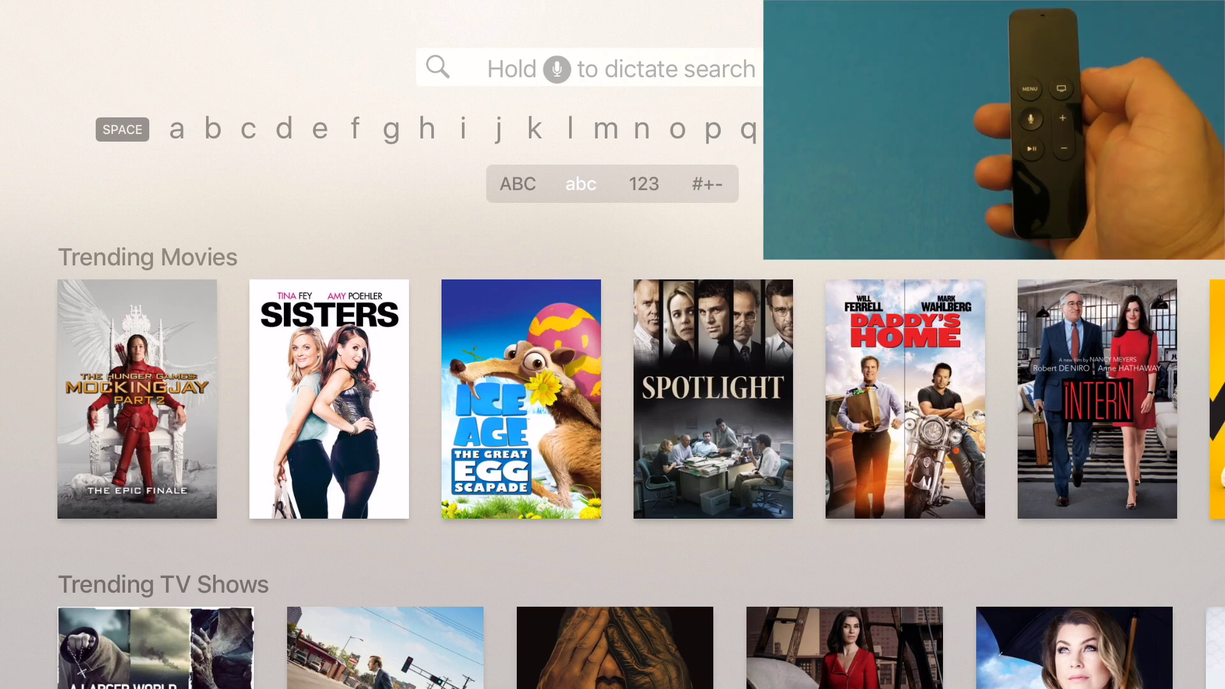
key(XF86AudioMic)
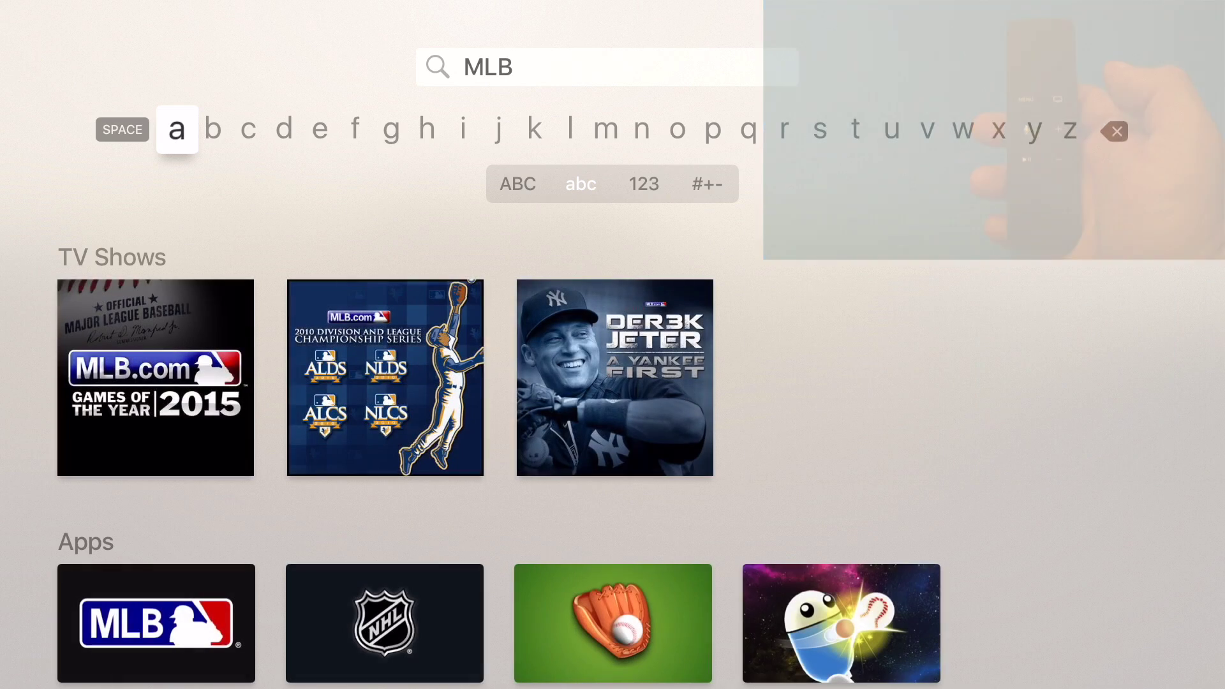
Look over the keyboard layout options and the TV Shows results for the MLB search.
key(Down)
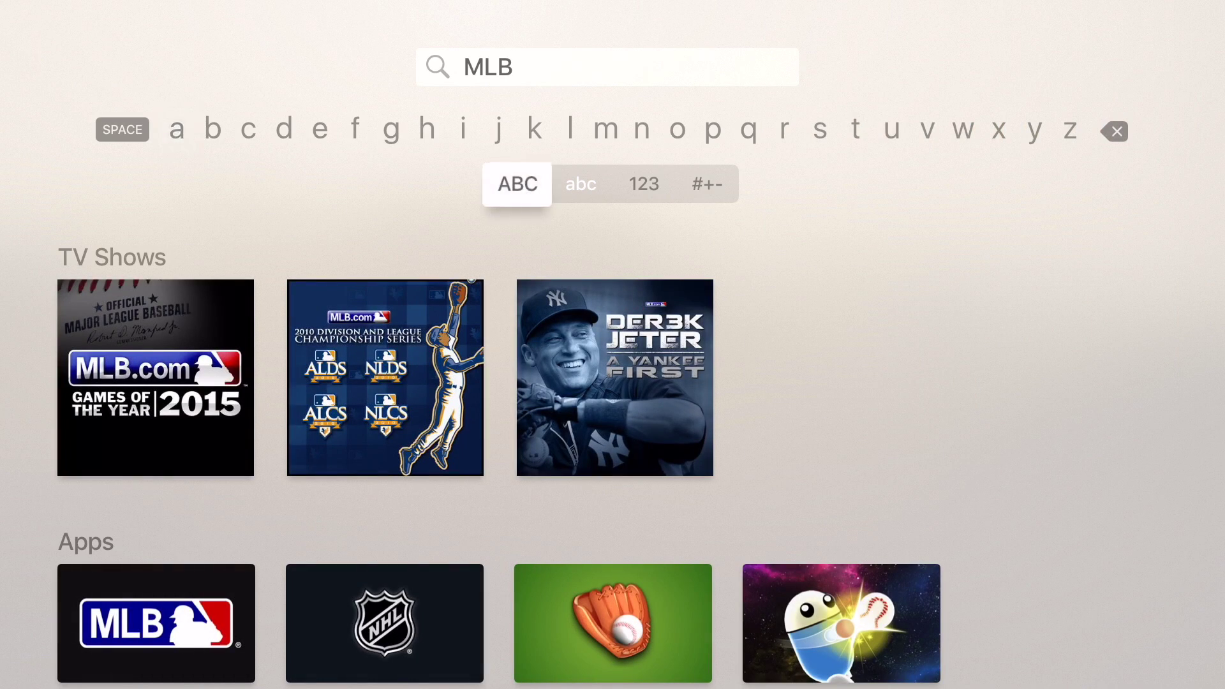
key(Right)
key(Right)
key(Right)
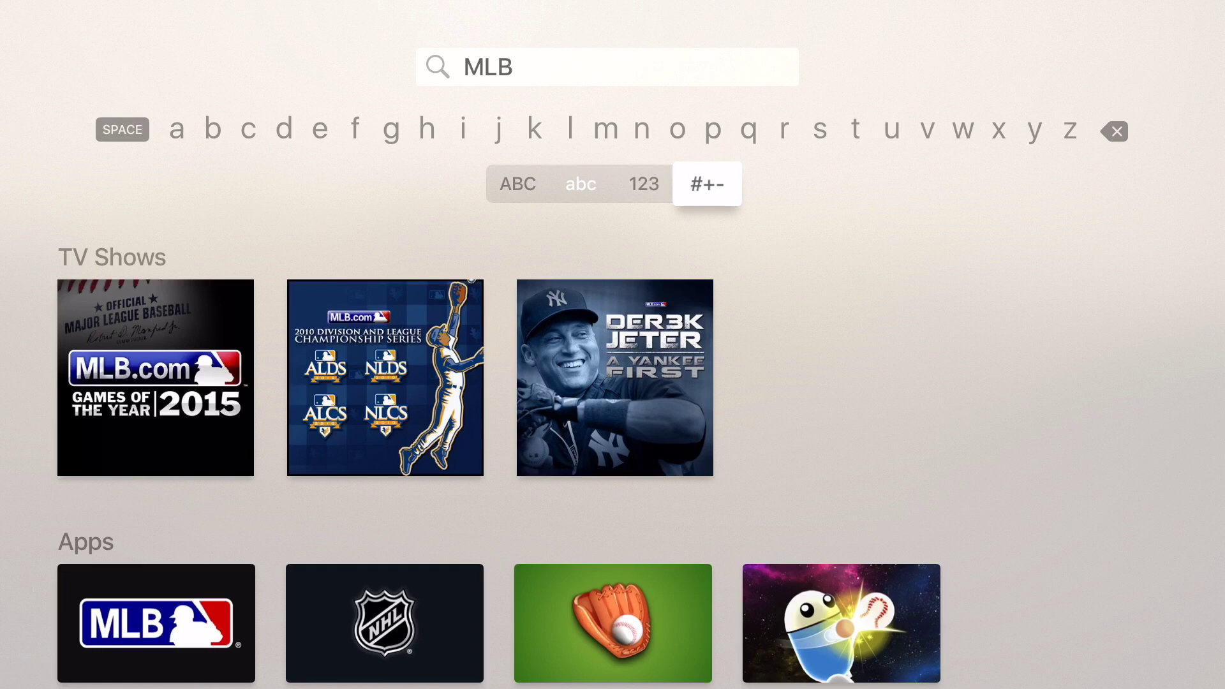
key(Down)
key(Down)
key(Up)
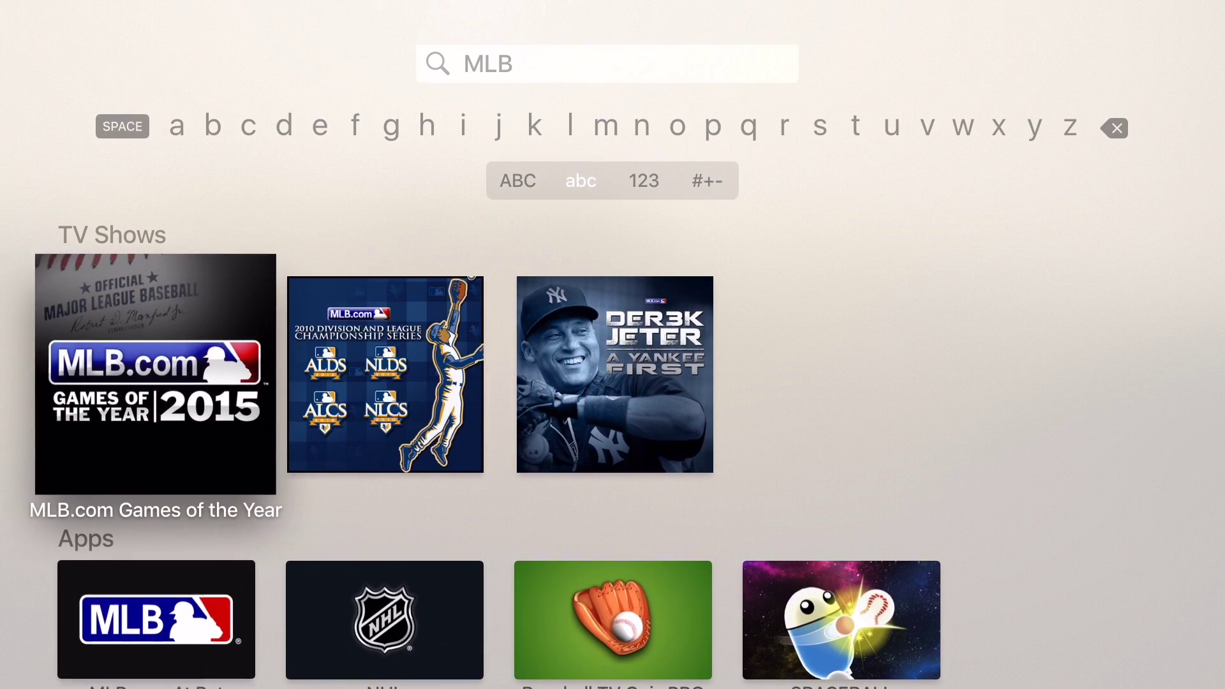
key(Right)
key(Right)
key(Left)
key(Left)
Browse the Apps results of the MLB search back and forth from MLB.com At Bat to SBACEBALL.
key(Down)
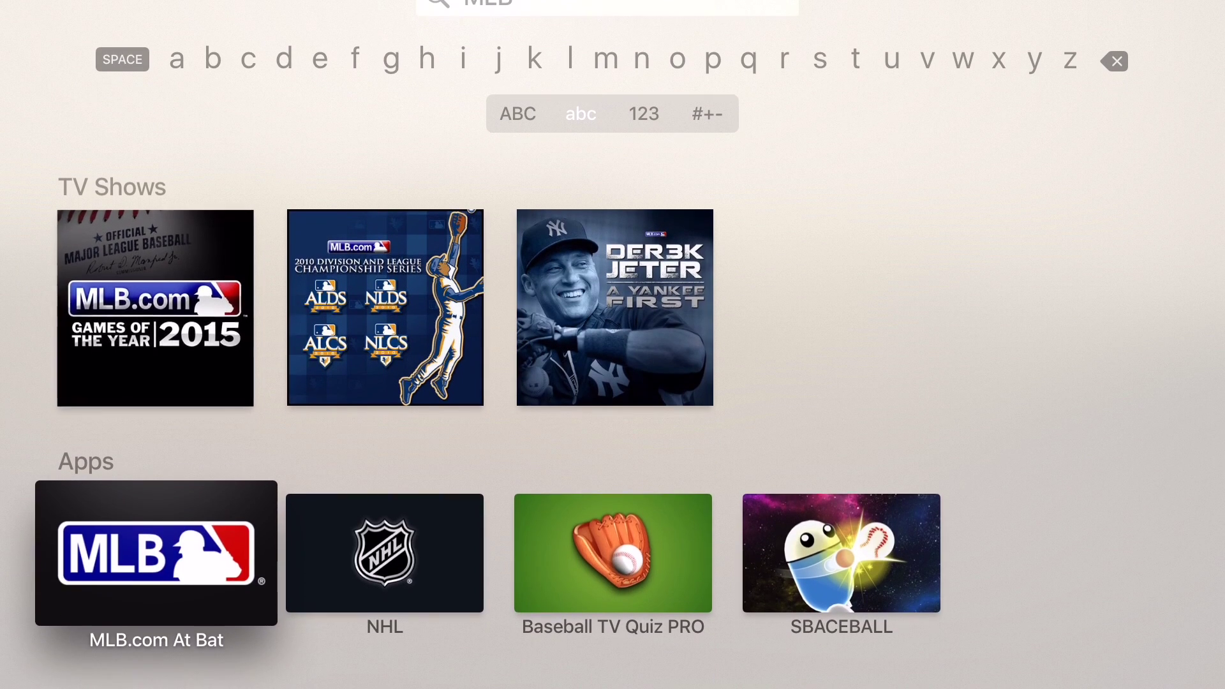
key(Right)
key(Right)
key(Left)
key(Left)
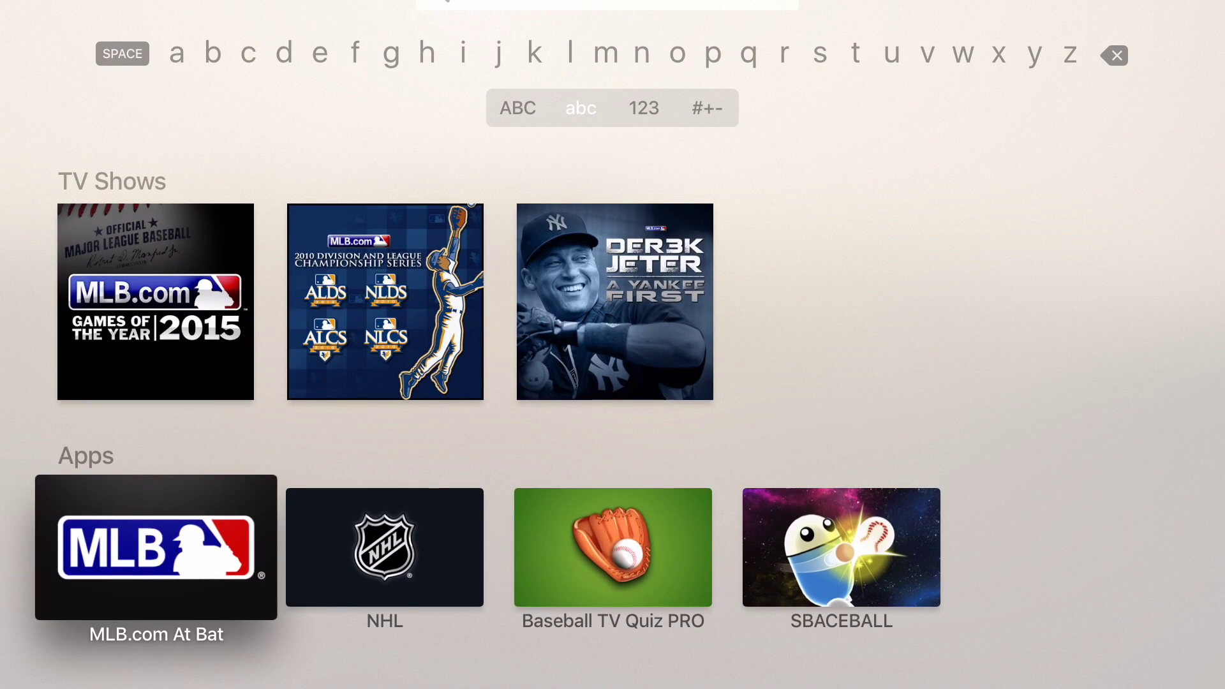
key(Right)
key(Right)
key(Right)
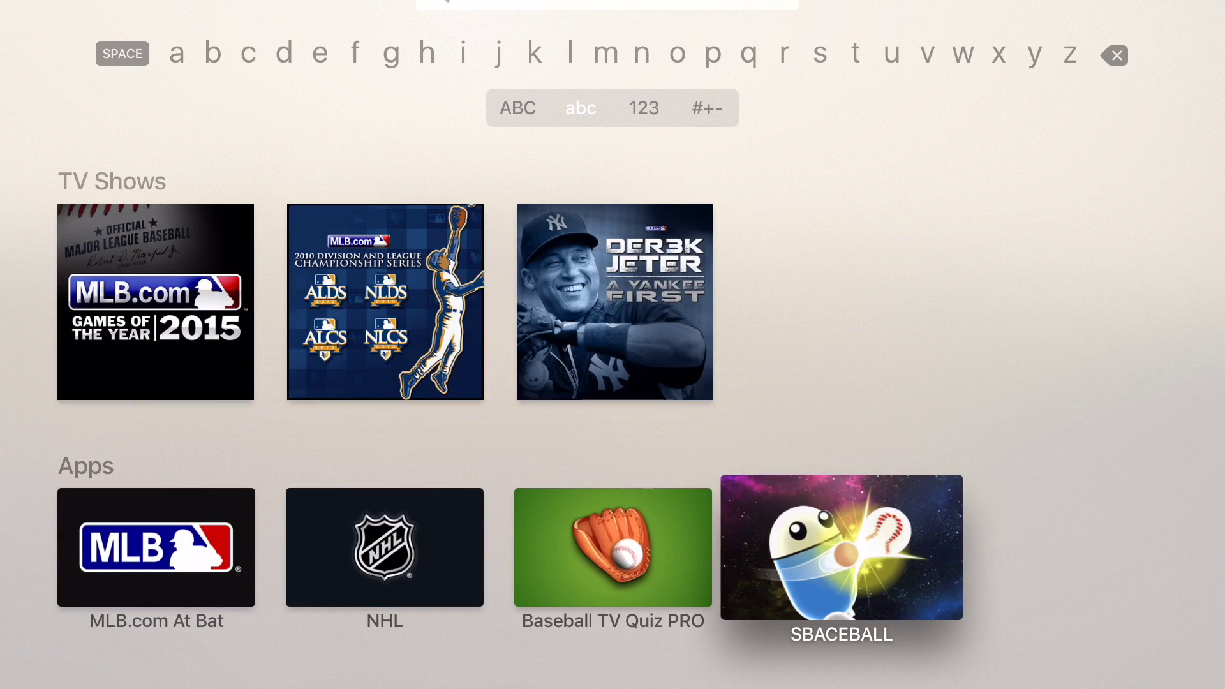
key(Left)
key(Left)
key(Left)
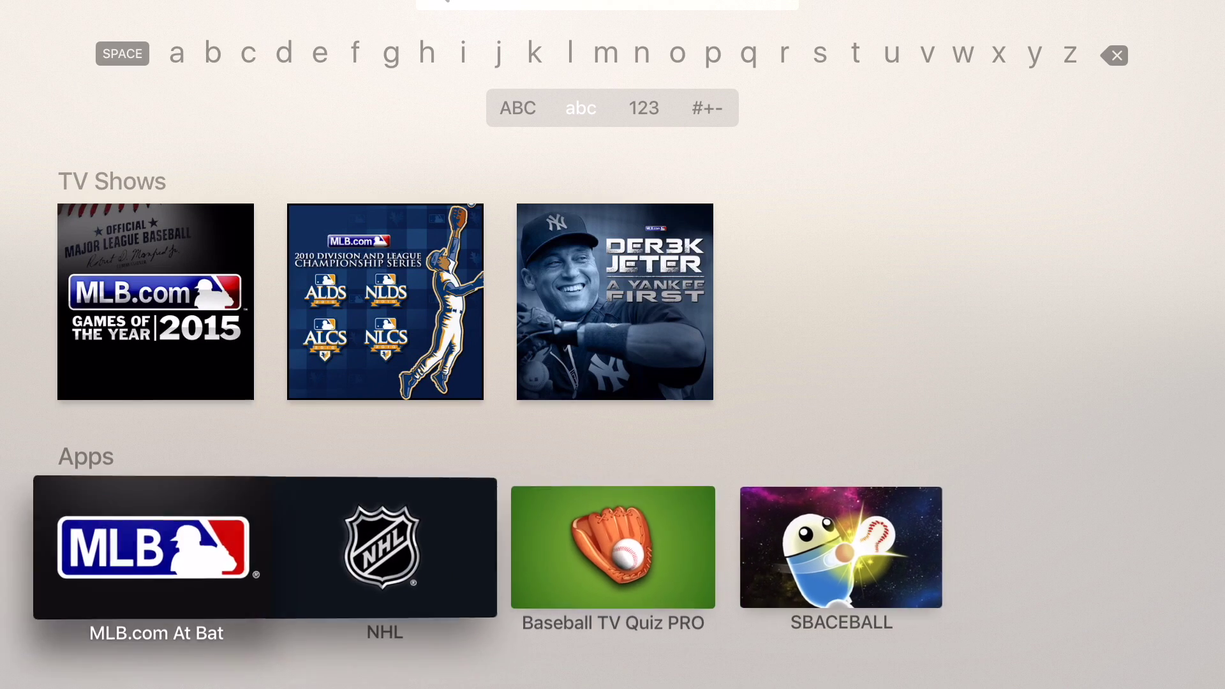
key(Right)
key(Right)
key(Right)
key(Left)
key(Left)
key(Left)
key(Right)
key(Right)
key(Right)
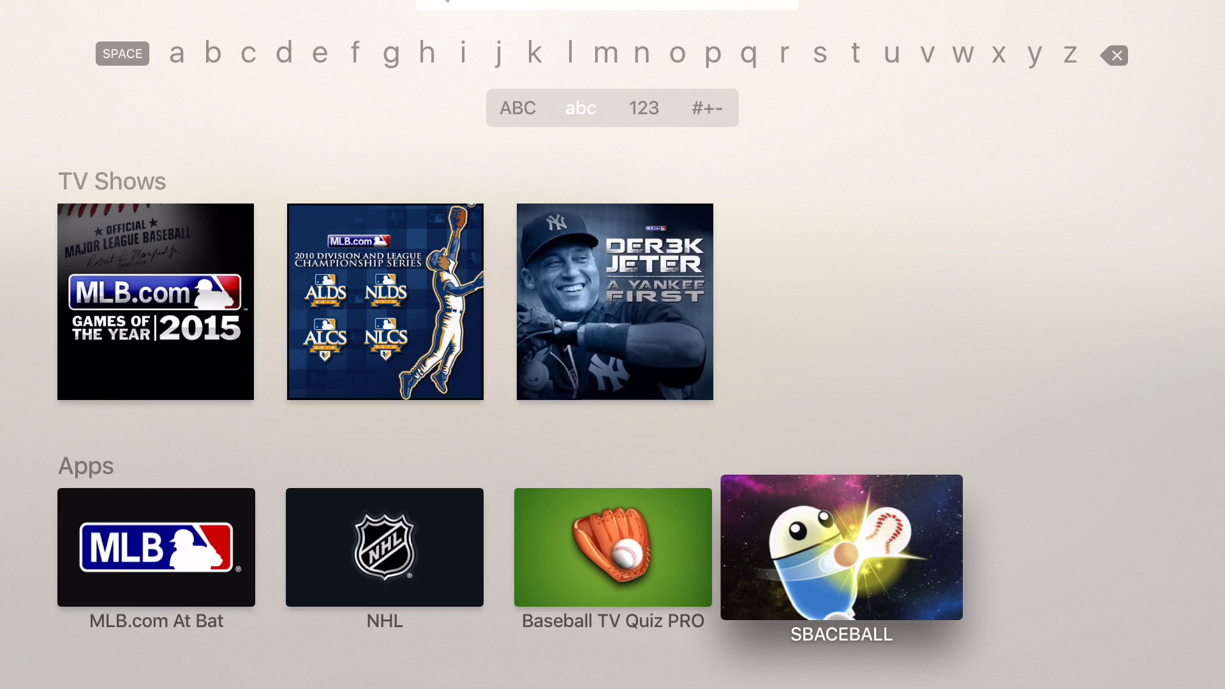
Switch to the App Store page for Broken Age and examine its preview and purchase options and its screenshots.
key(super)
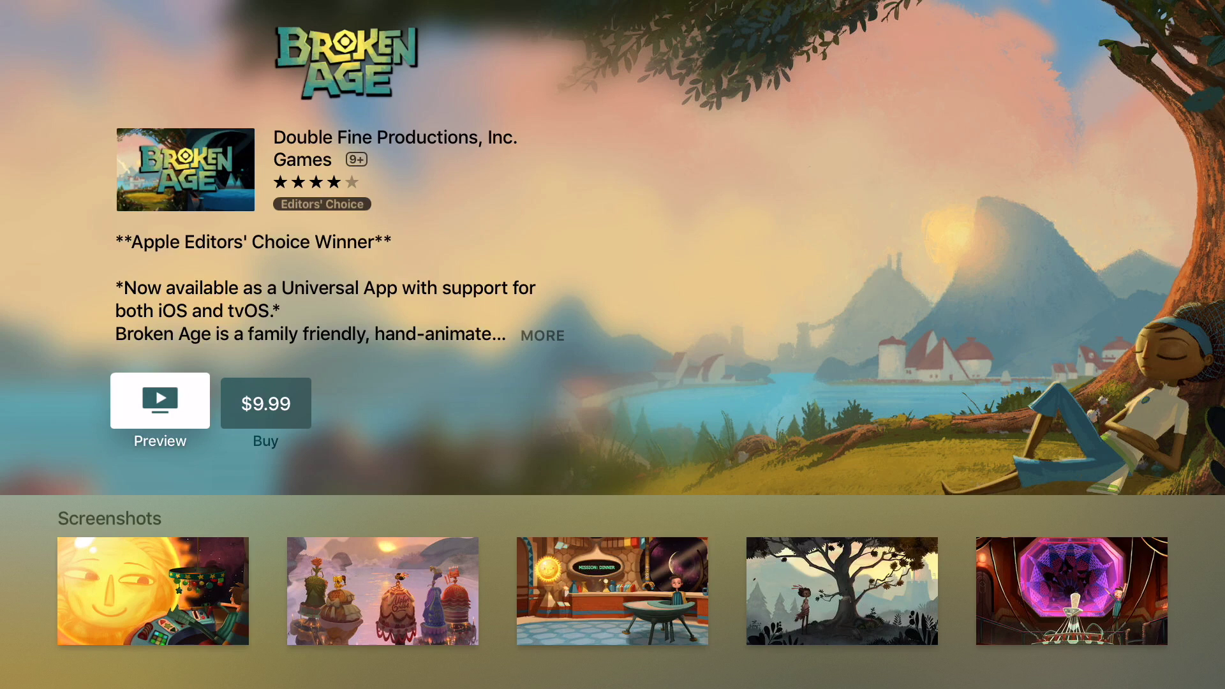
key(Up)
key(Down)
key(Right)
key(Left)
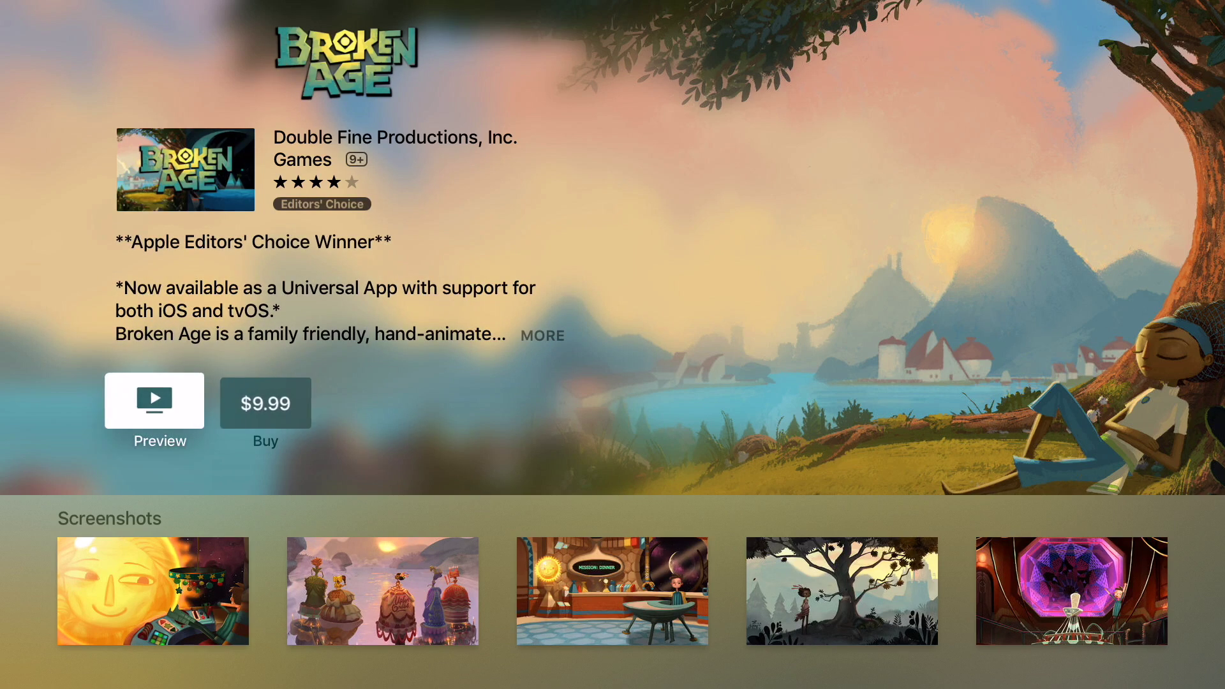
key(Down)
key(Right)
key(Right)
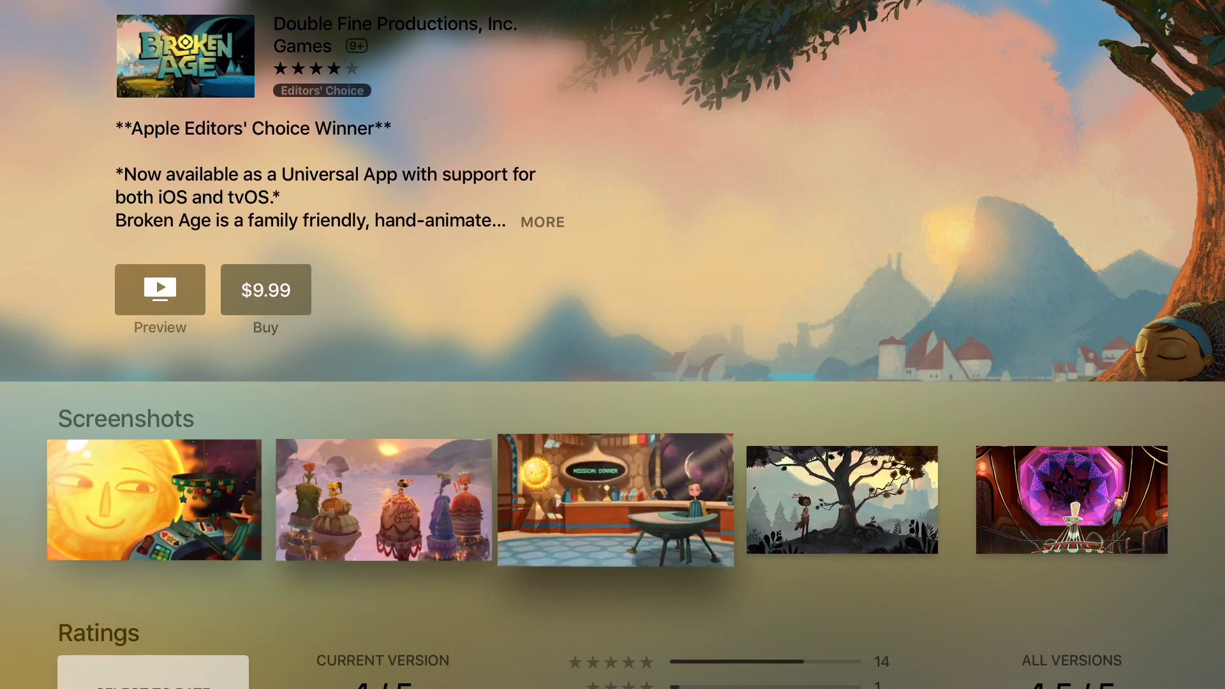
key(Left)
key(Left)
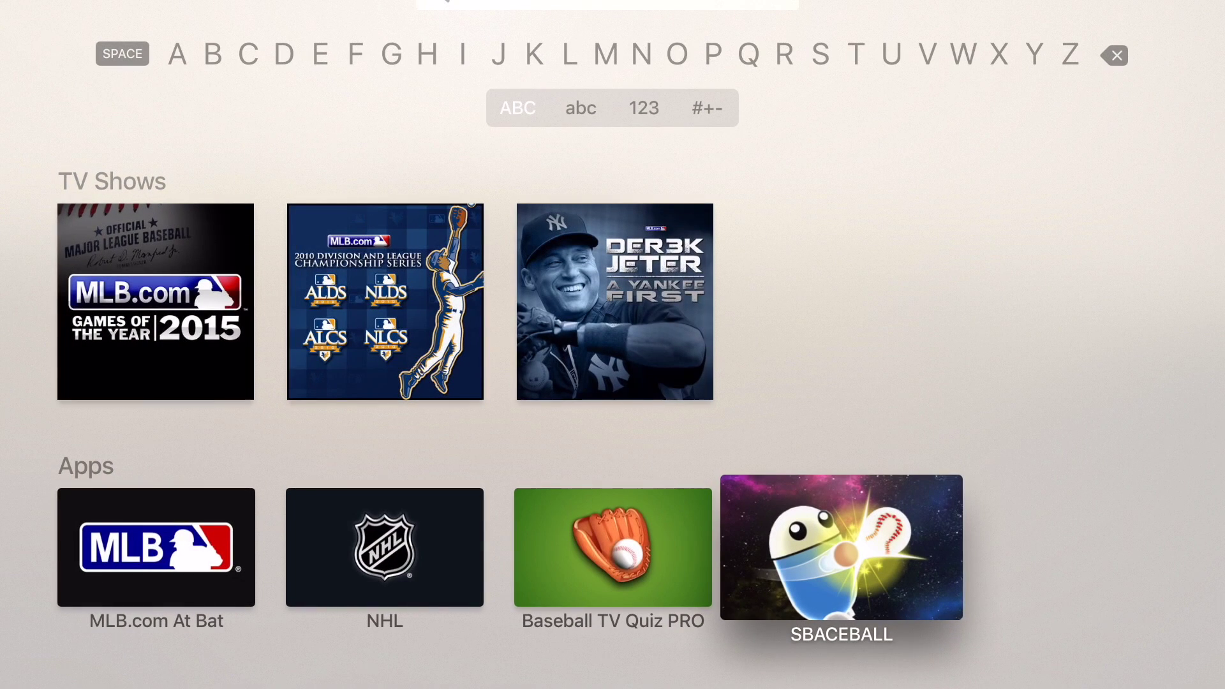
Review the uppercase search keyboard and the Apps results for MLB once more, ending on SBACEBALL.
key(Up)
key(Up)
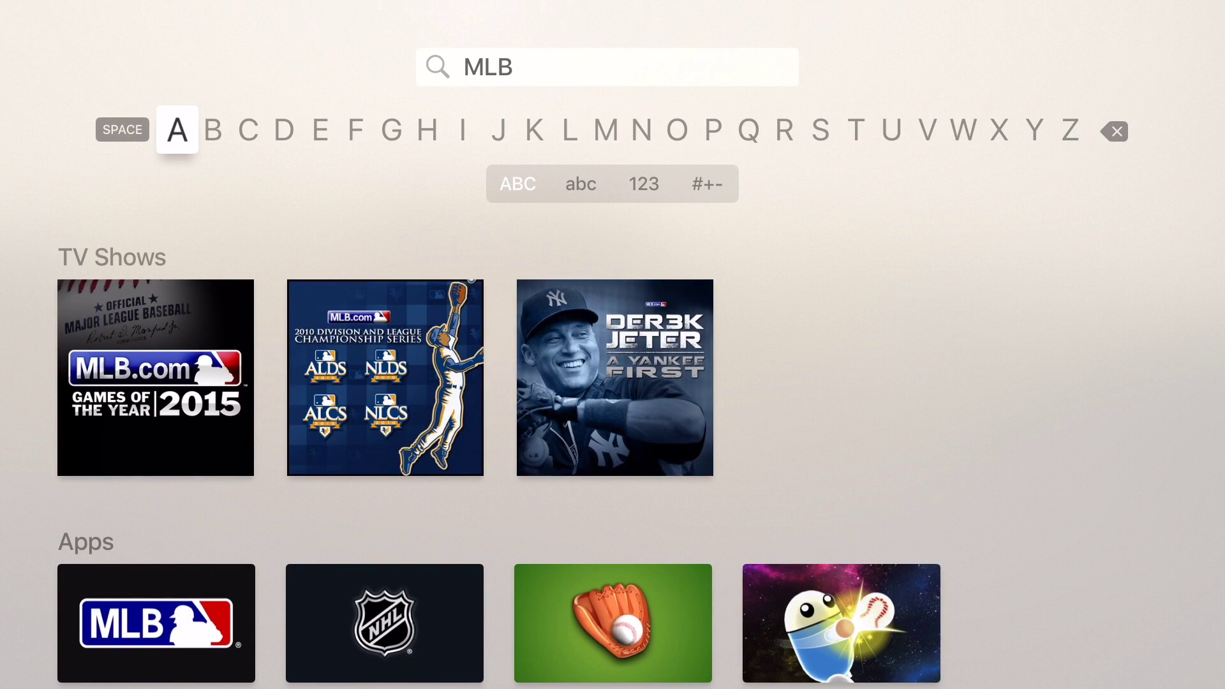
key(Right)
key(Right)
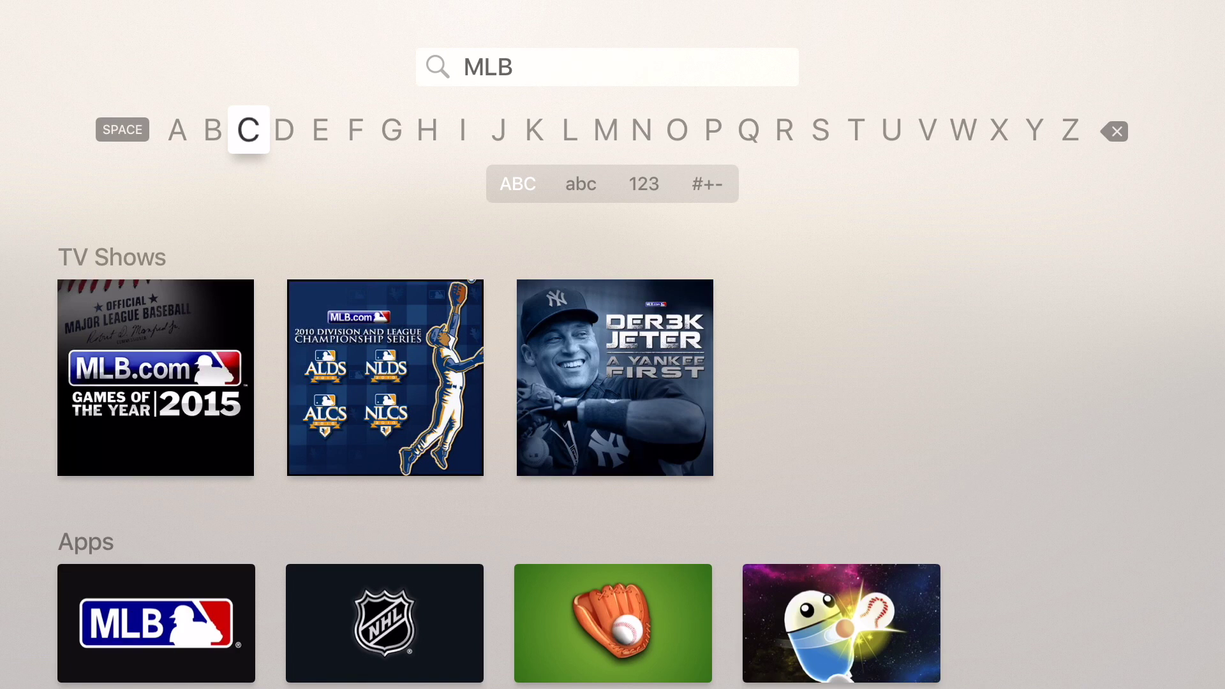
key(Down)
key(Down)
key(Down)
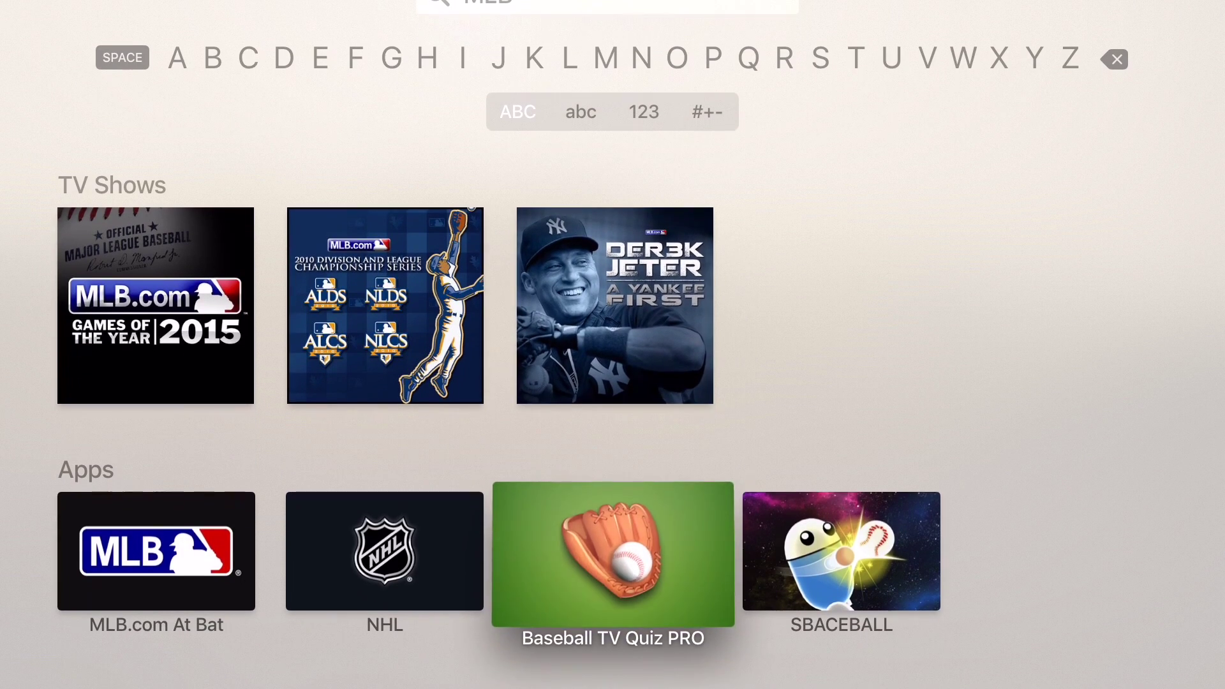
key(Left)
key(Left)
key(Right)
key(Right)
key(Right)
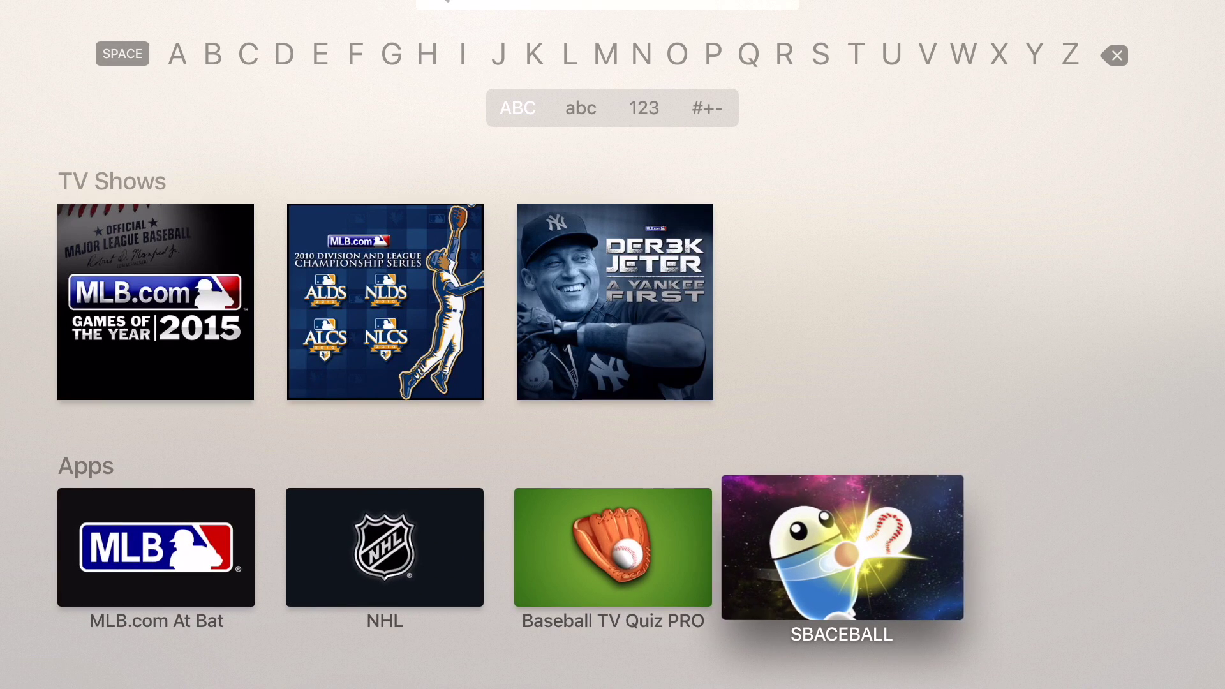
Go back to the home screen, open Settings and look through its main categories.
key(super)
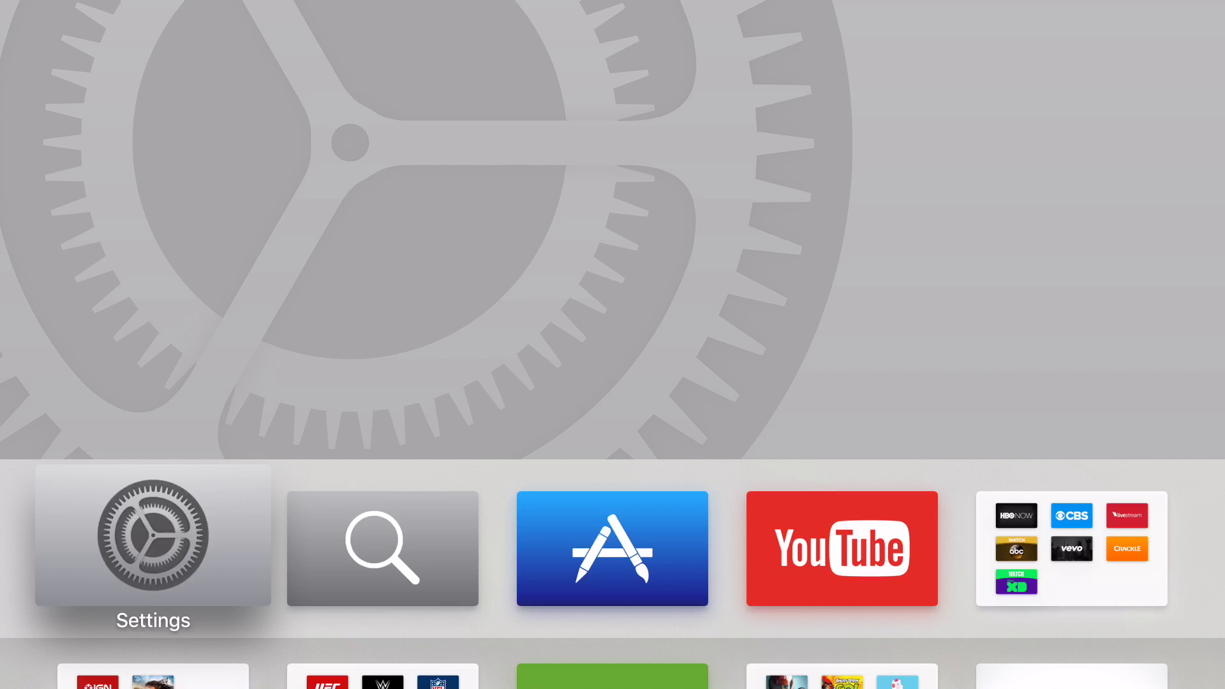
key(Return)
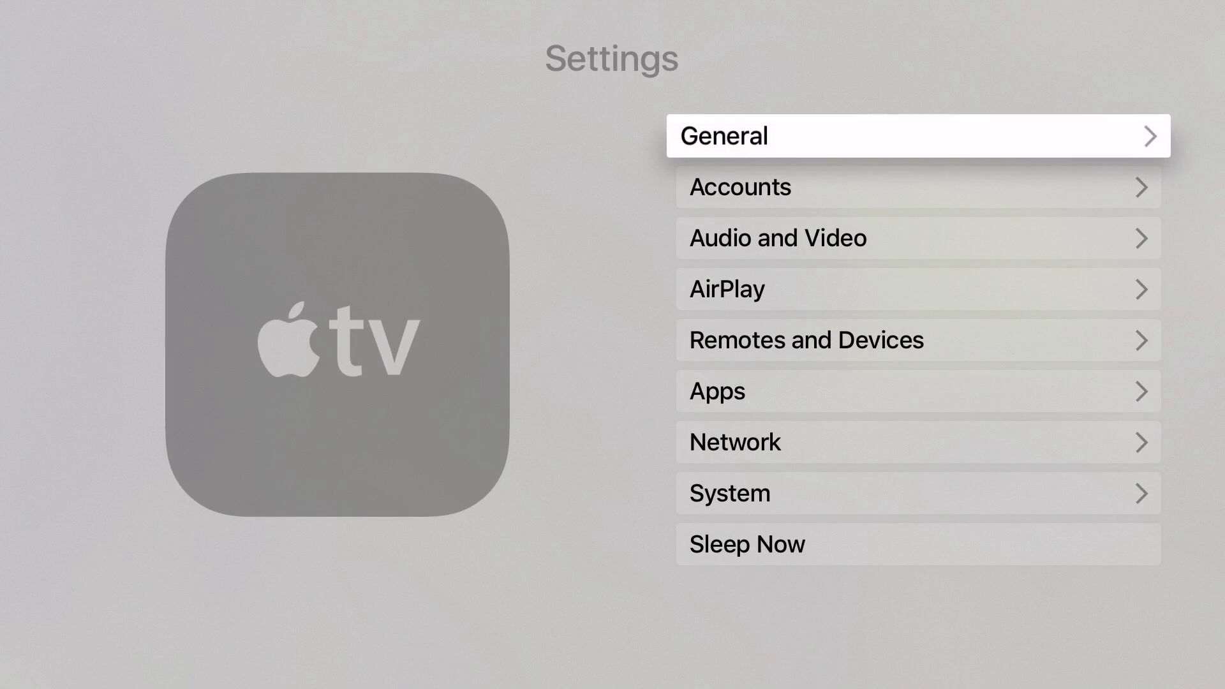
key(Down)
key(Down)
key(Down)
key(Down)
key(Down)
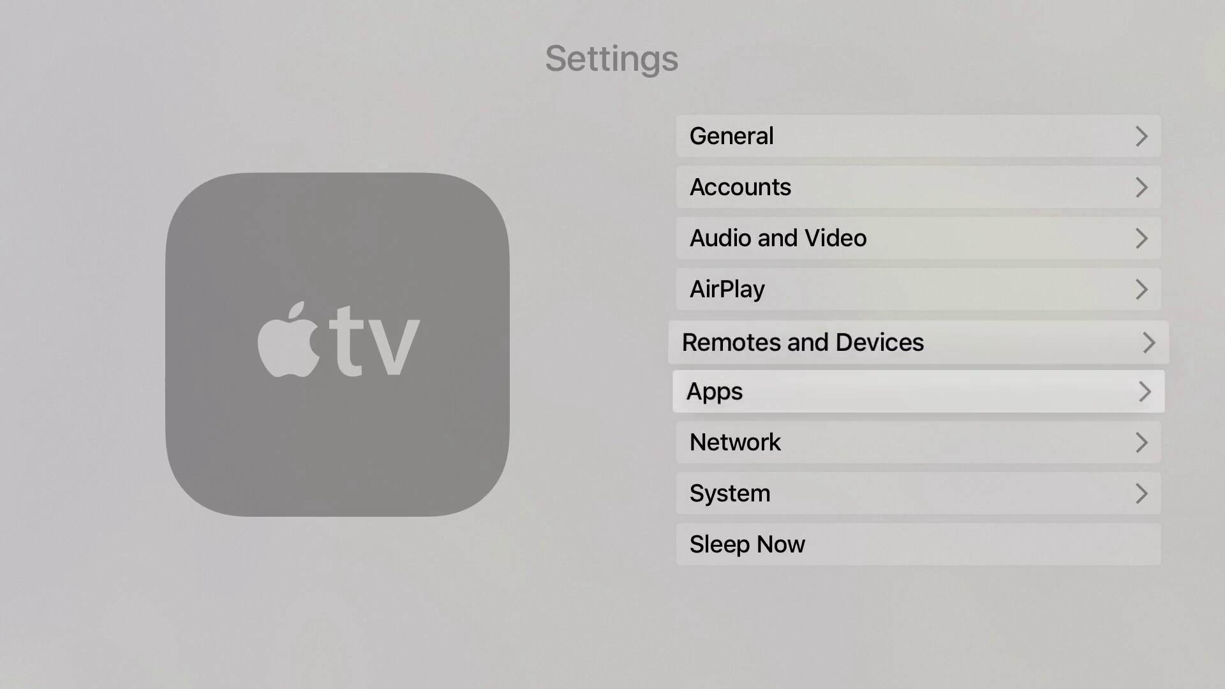
key(Up)
key(Up)
key(Up)
key(Up)
key(Up)
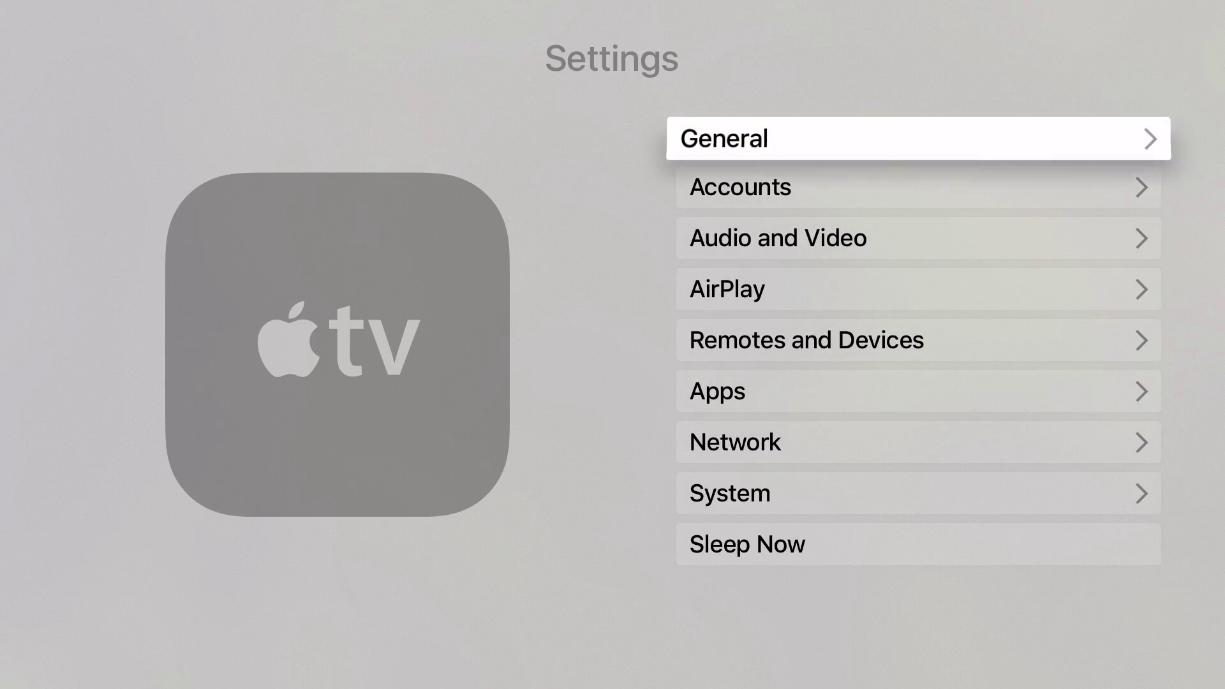
Open the Conference Room Display options in the AirPlay settings.
key(Down)
key(Down)
key(Down)
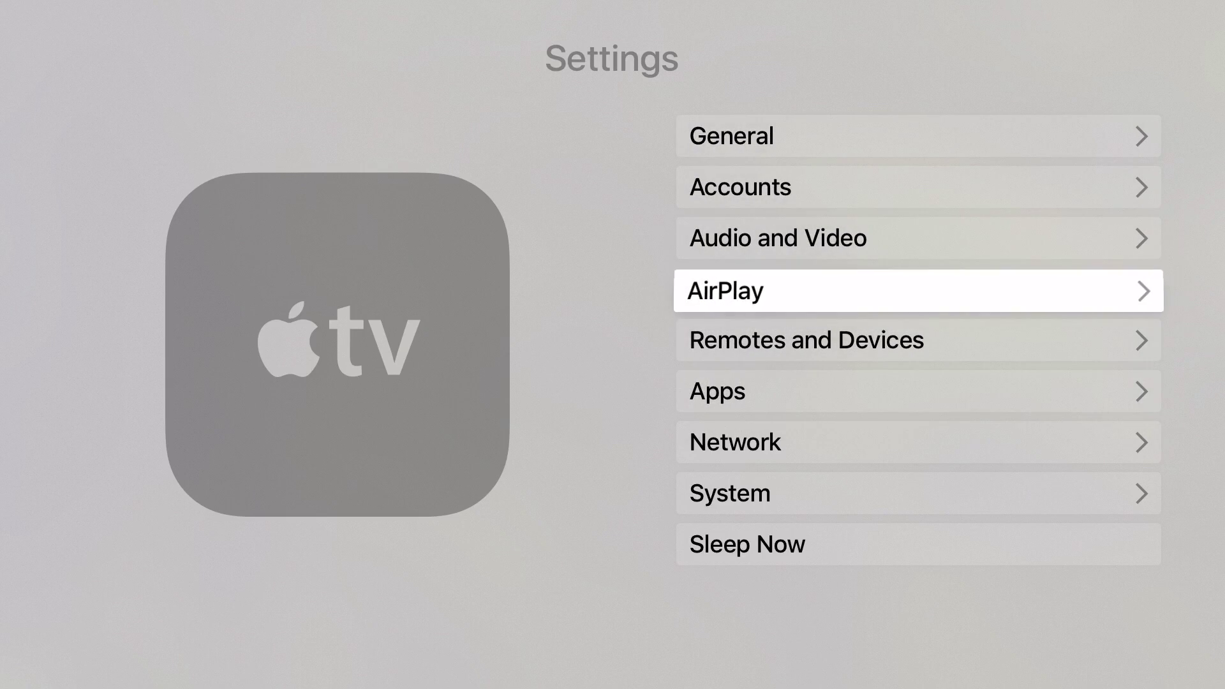
key(Return)
key(Down)
key(Down)
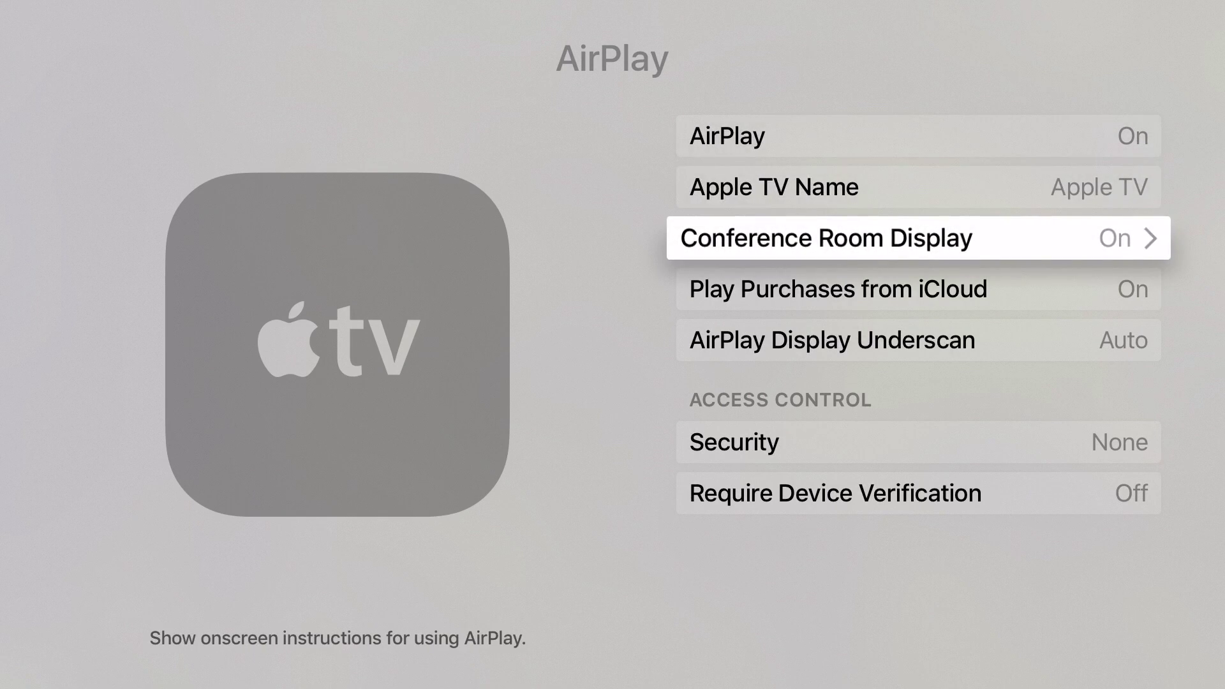
key(Return)
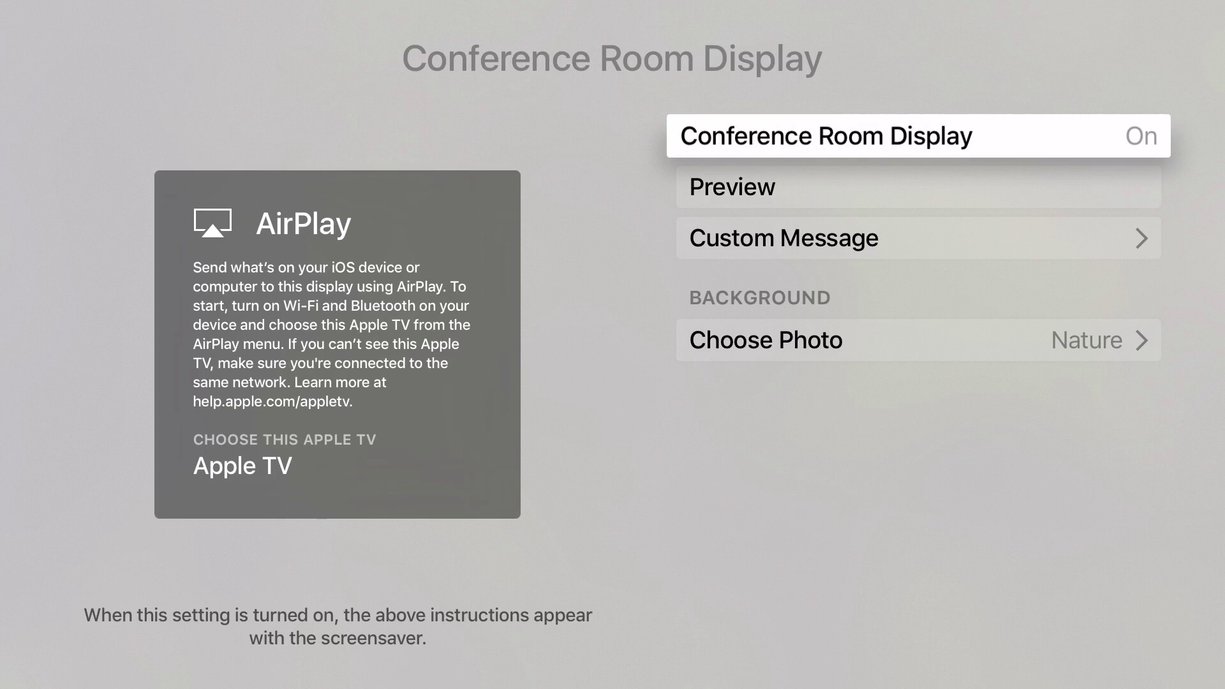
Switch Conference Room Display off and back on, and preview its AirPlay instructions over the background photo.
key(Return)
key(Return)
key(Down)
key(Return)
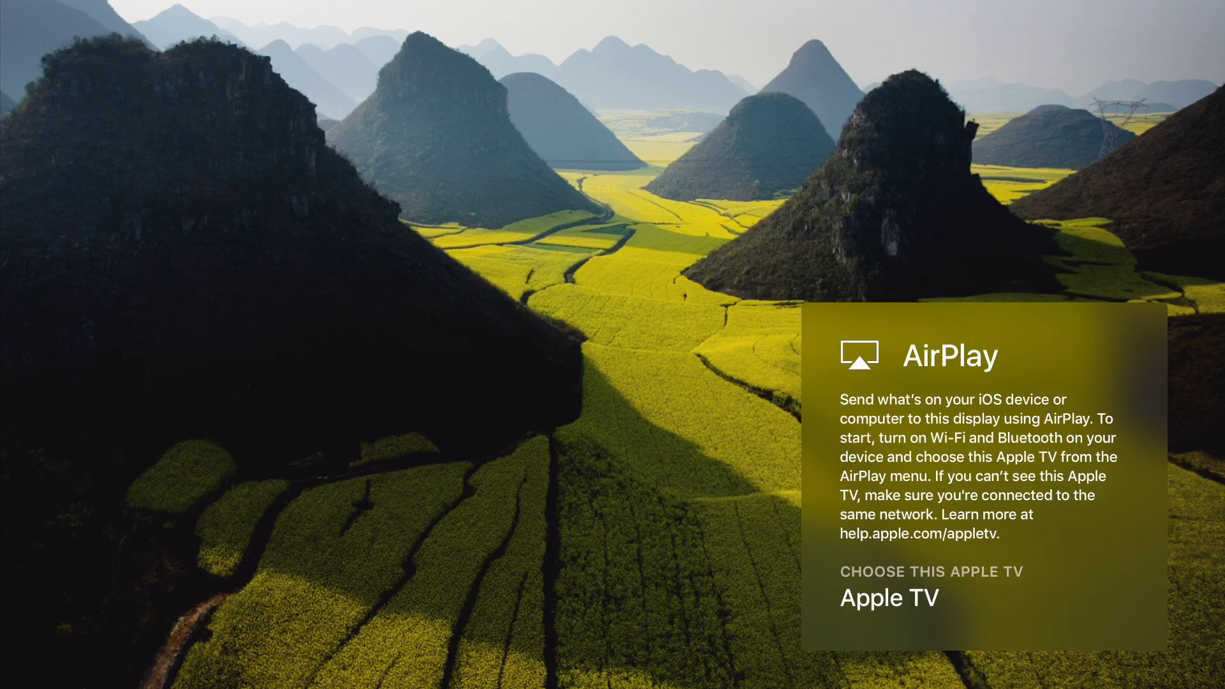
key(Escape)
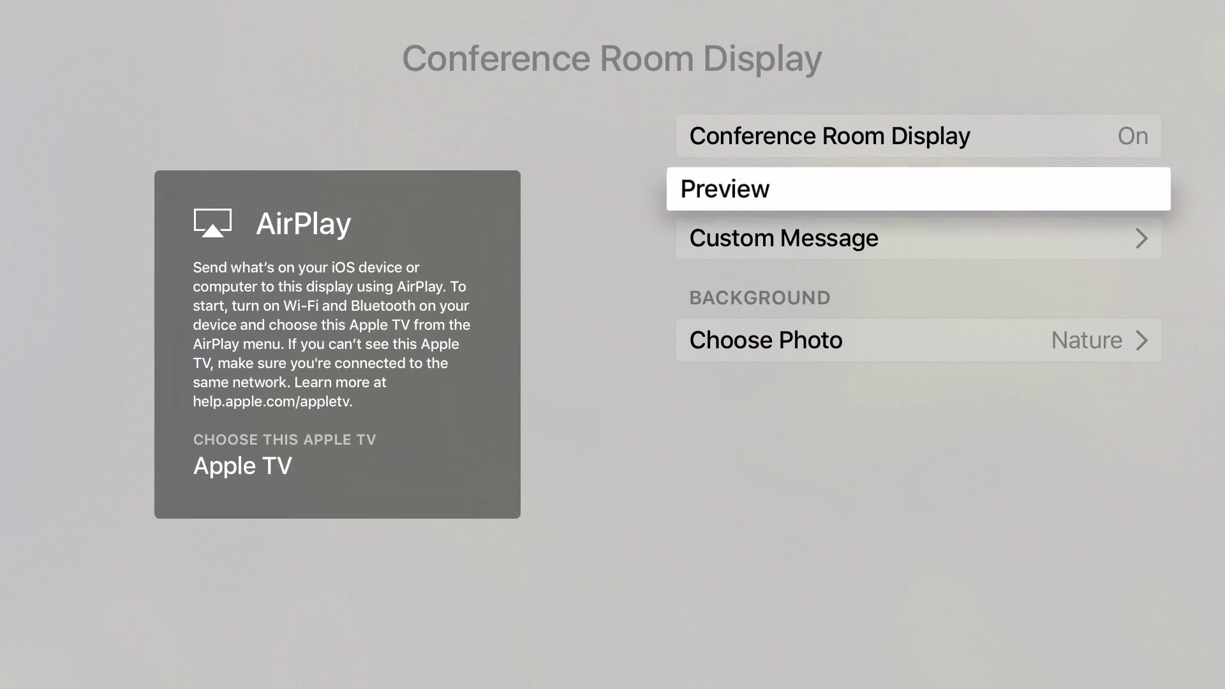
Add the custom message "I hope you guys have a great day" to the Conference Room Display instructions.
key(Down)
key(Return)
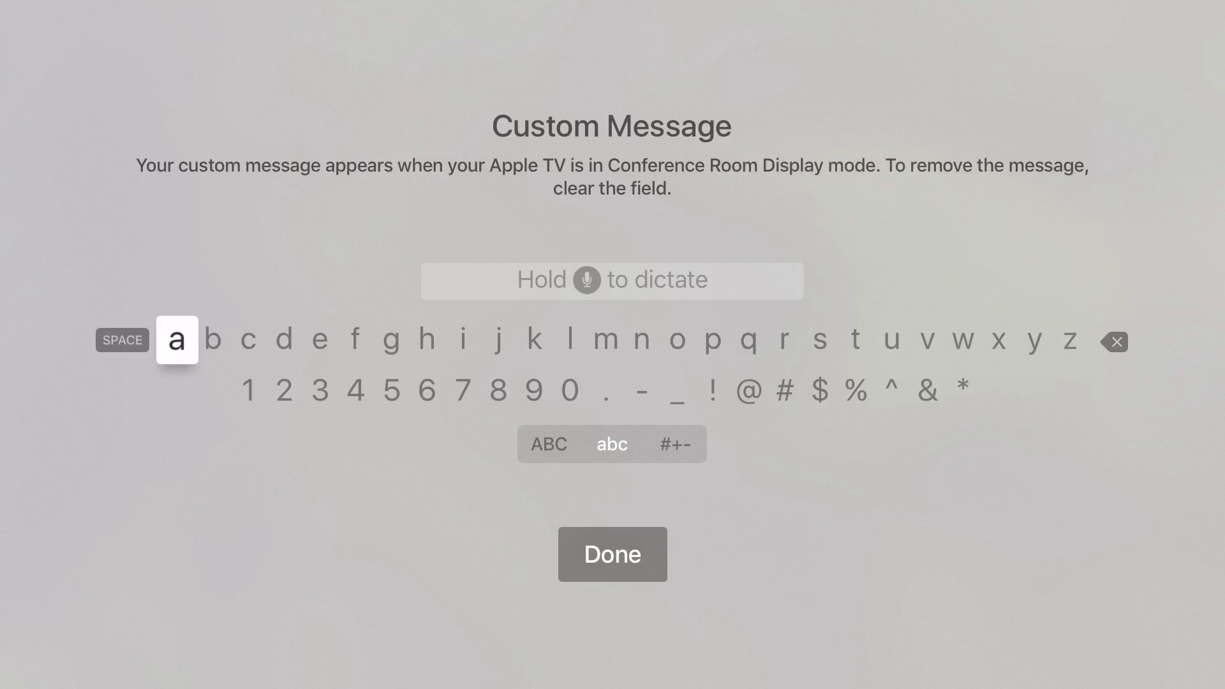
key(F5)
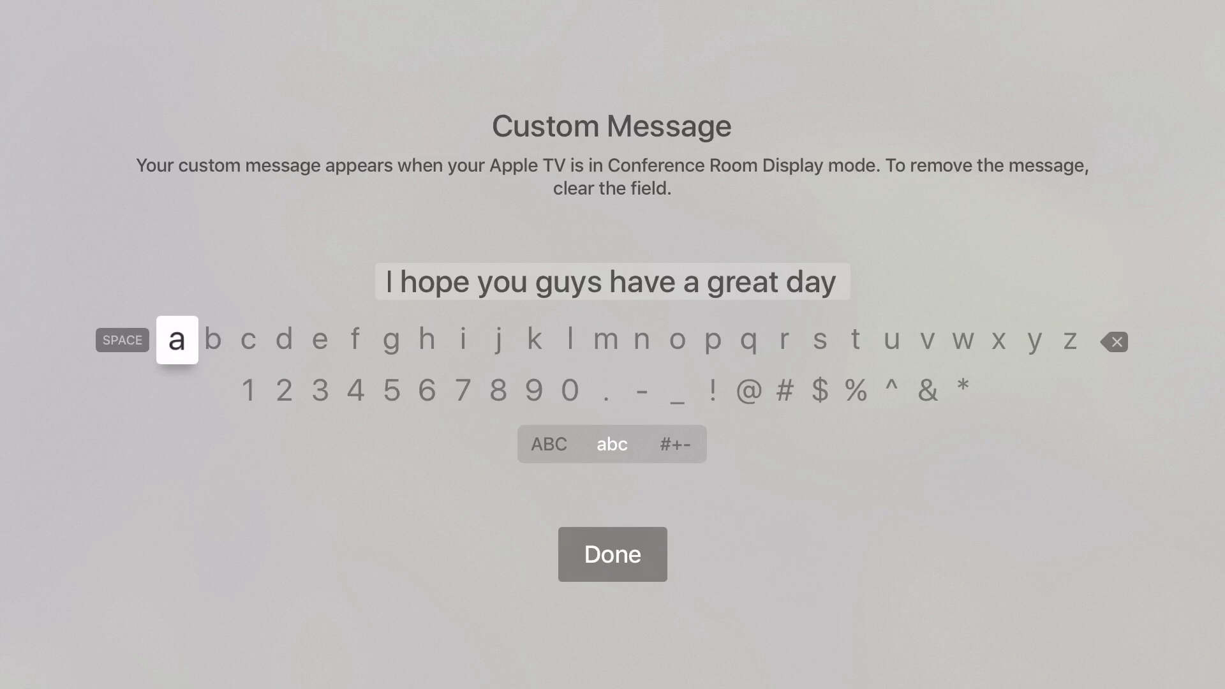
key(Down)
key(Down)
key(Return)
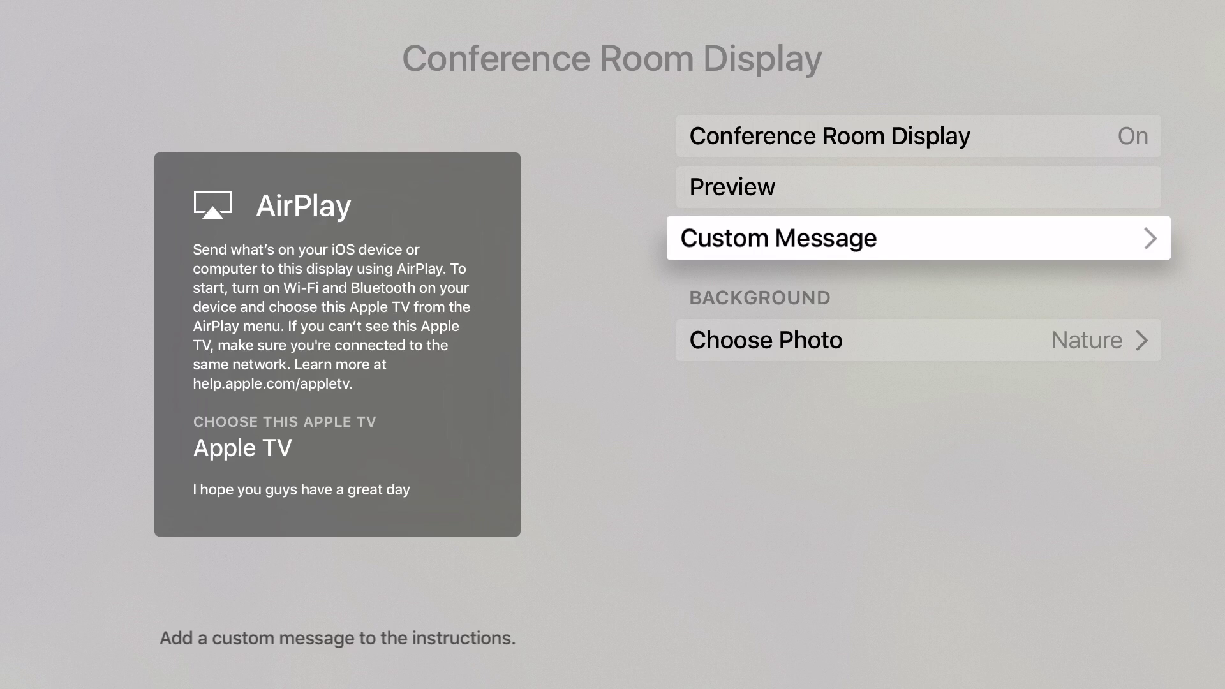
Look through the Conference Room Display background choices, including the Apple Photos collections, and return without changing the photo.
key(Down)
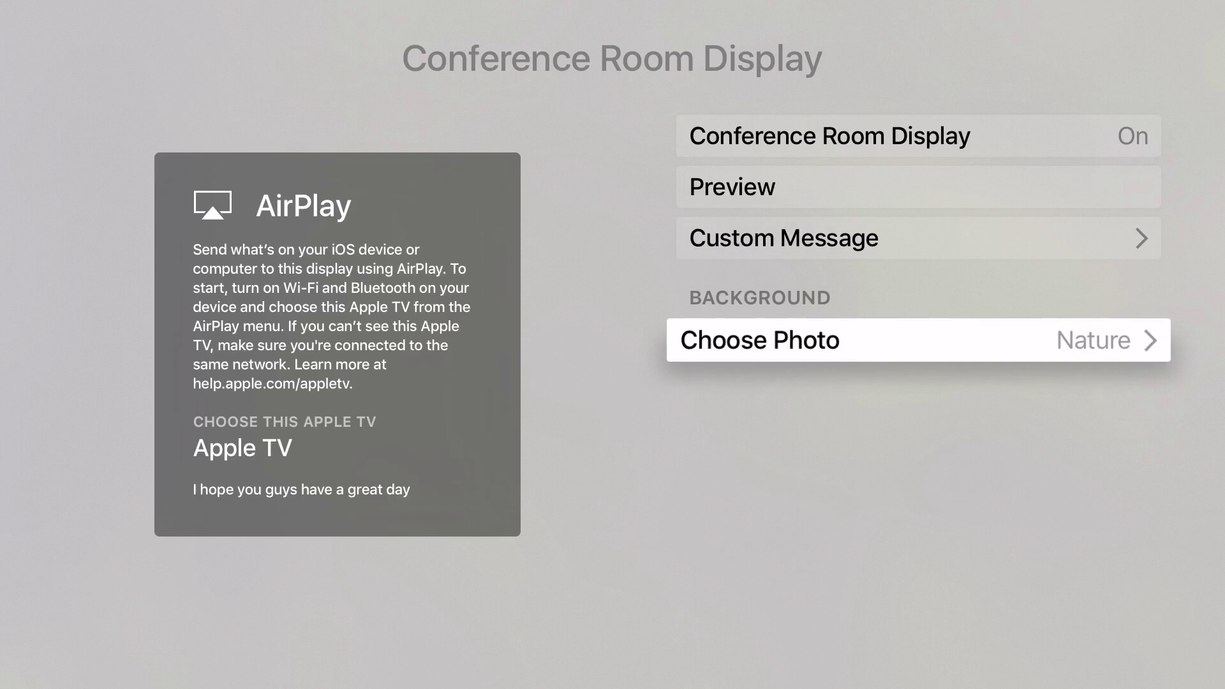
key(Return)
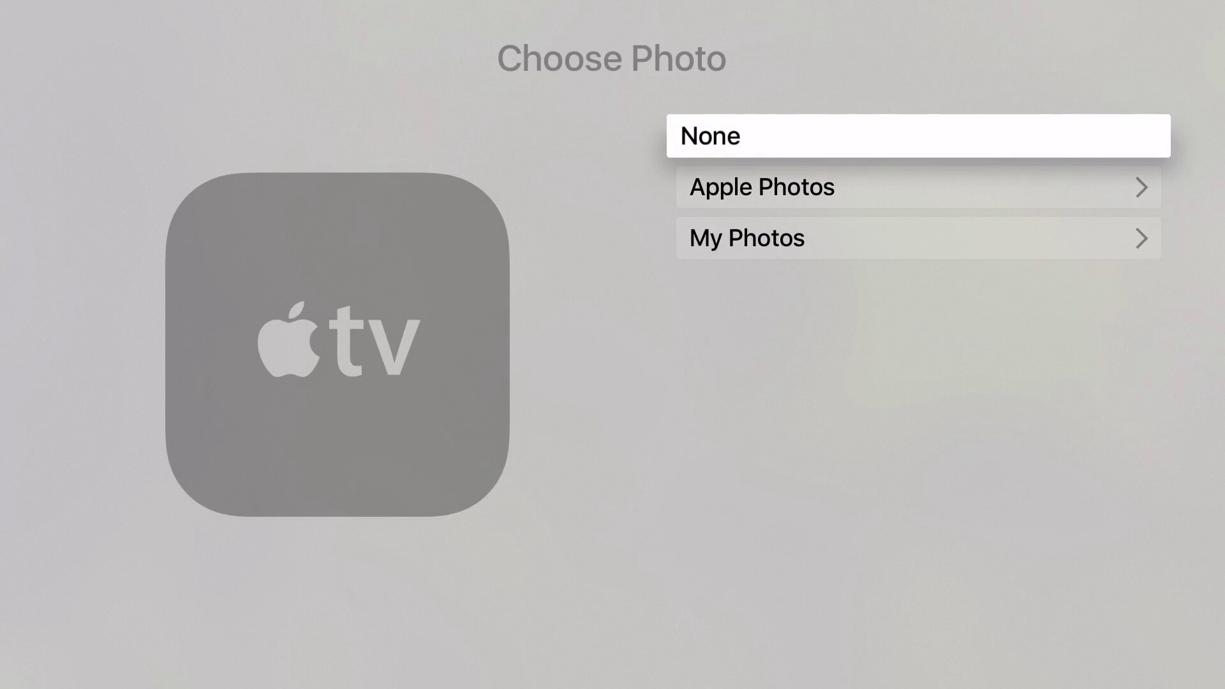
key(Down)
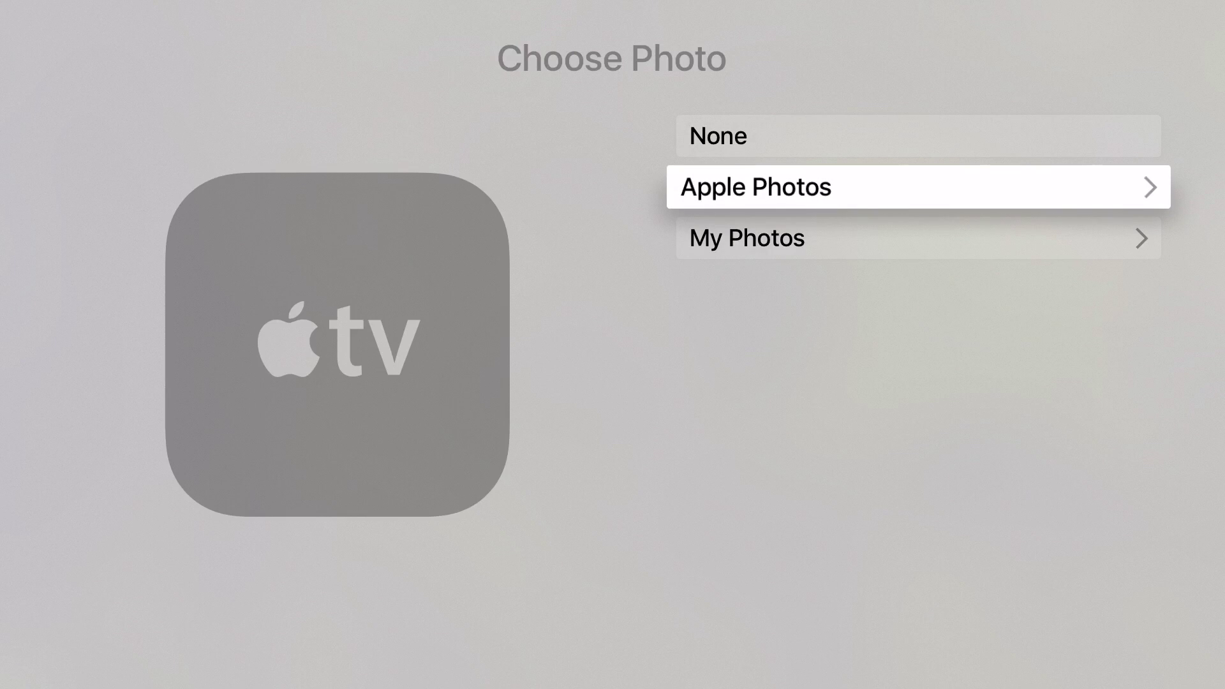
key(Down)
key(Up)
key(Return)
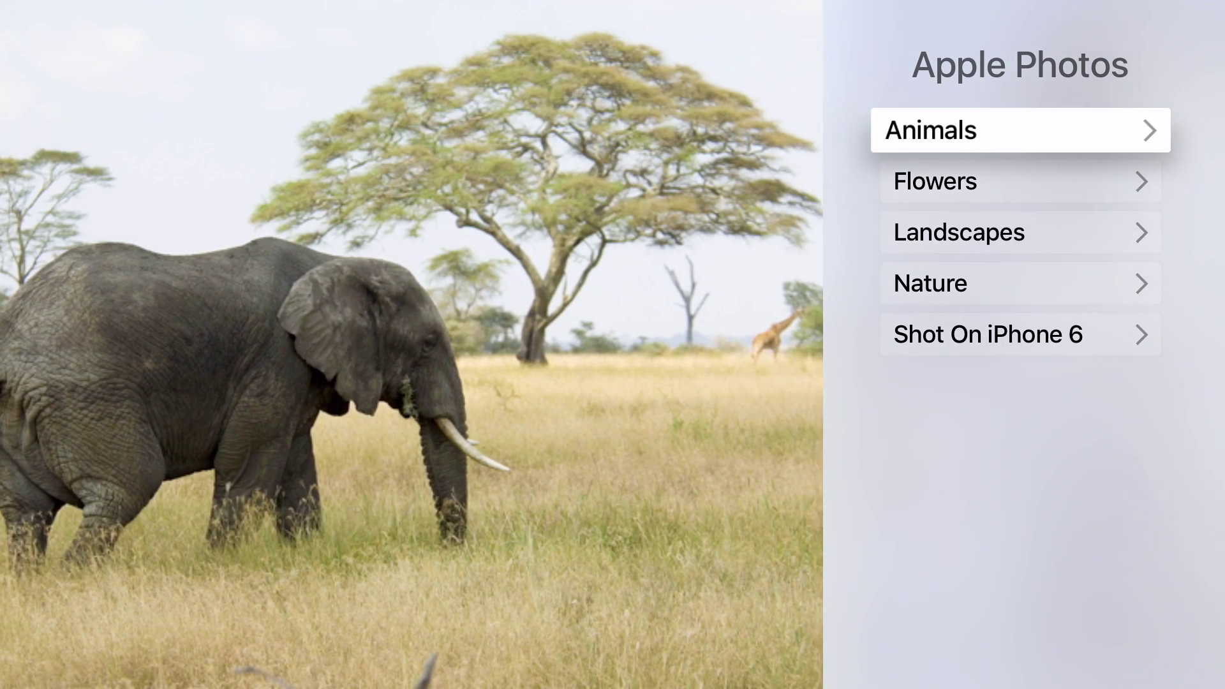
key(Escape)
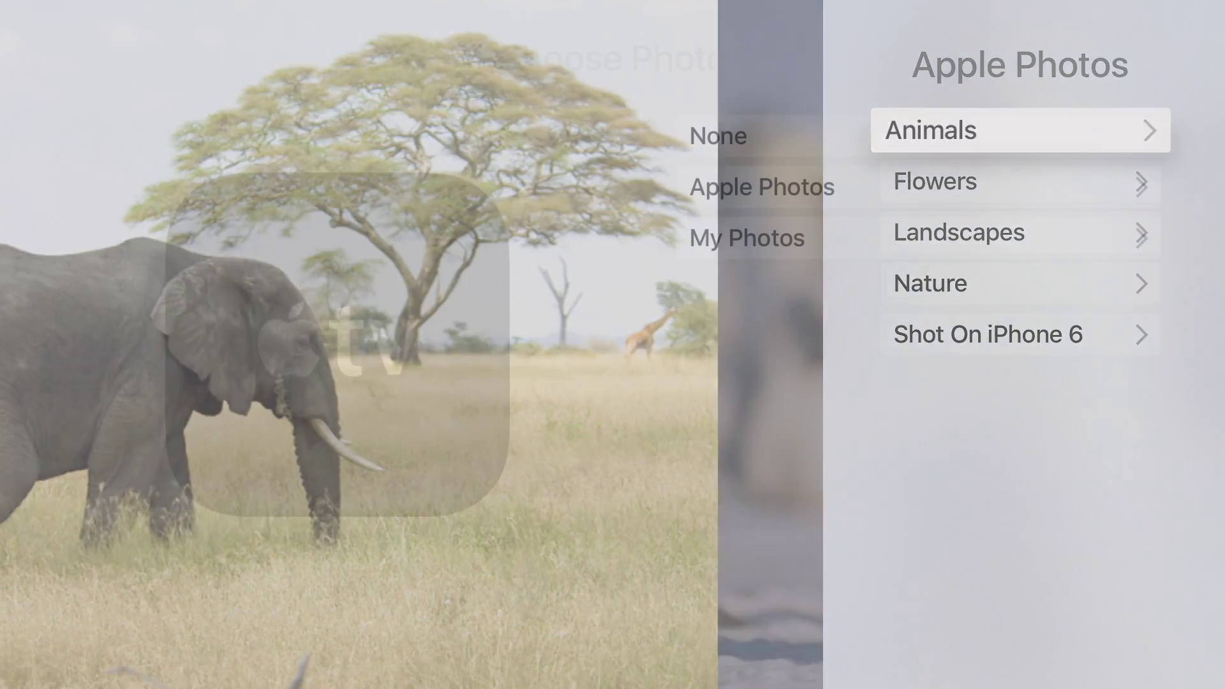
key(Escape)
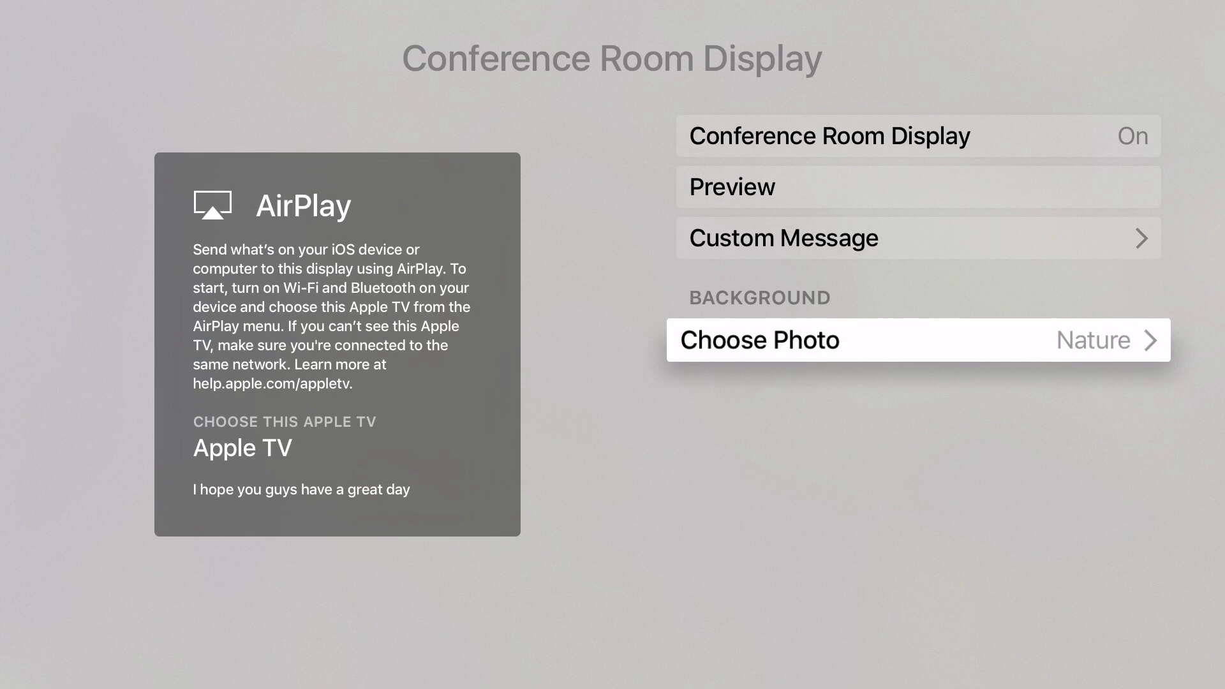
View the full-screen AirPlay conference room display with its custom message, and dismiss it to the home screen.
key(Up)
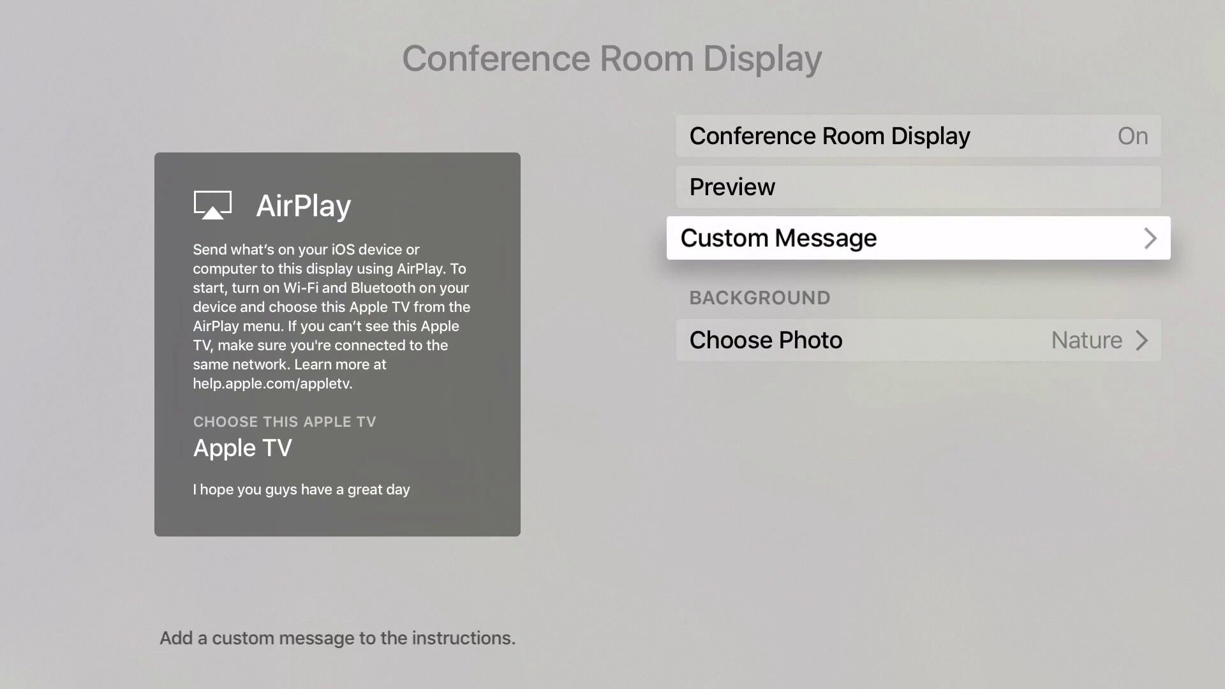
key(Home)
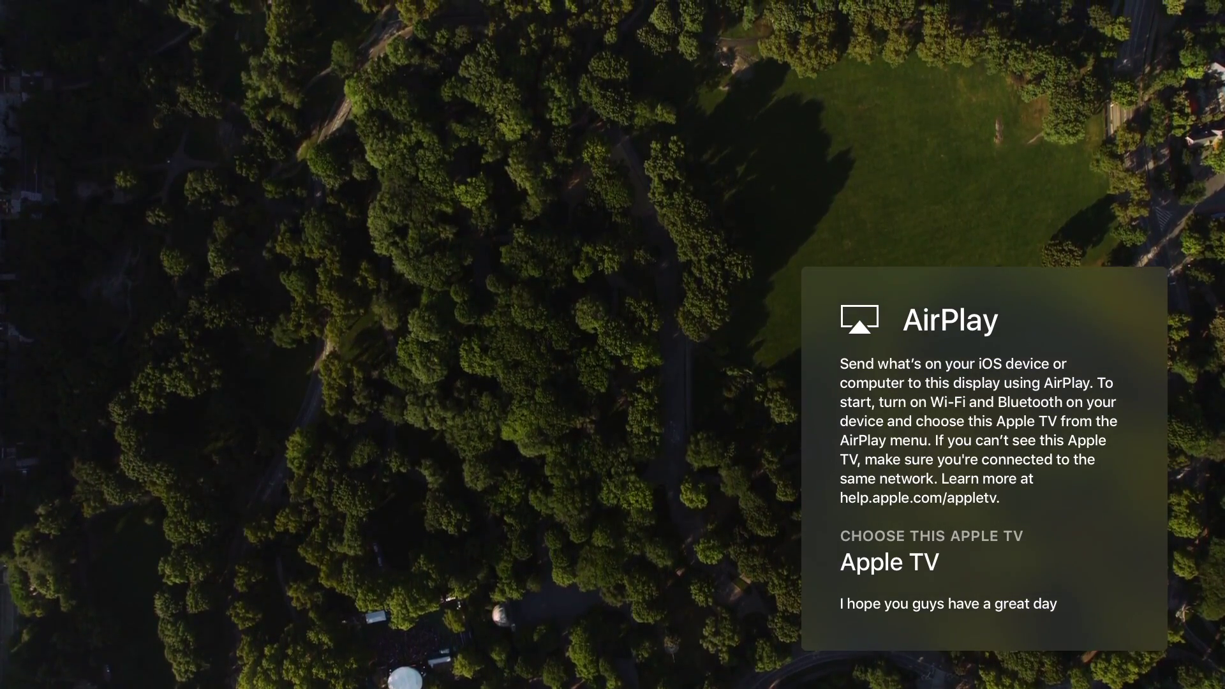
key(Escape)
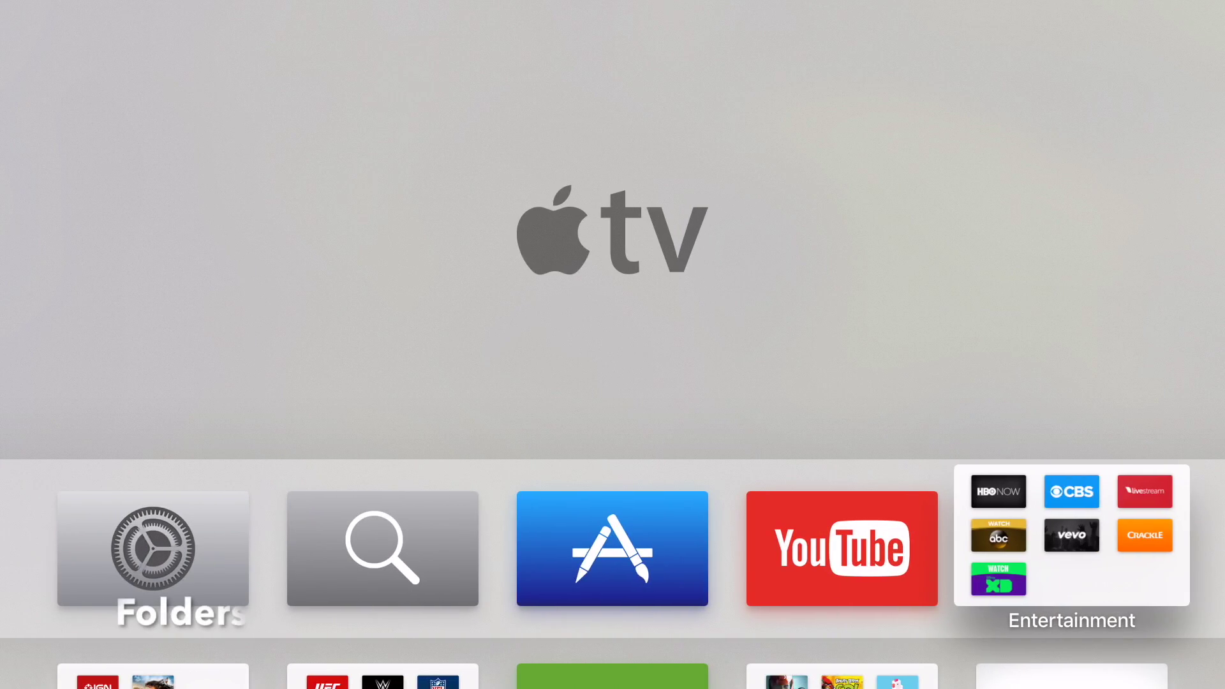
Examine the home screen's app folders, such as Entertainment and Video Games, and the apps around them.
key(Left)
key(Left)
key(Right)
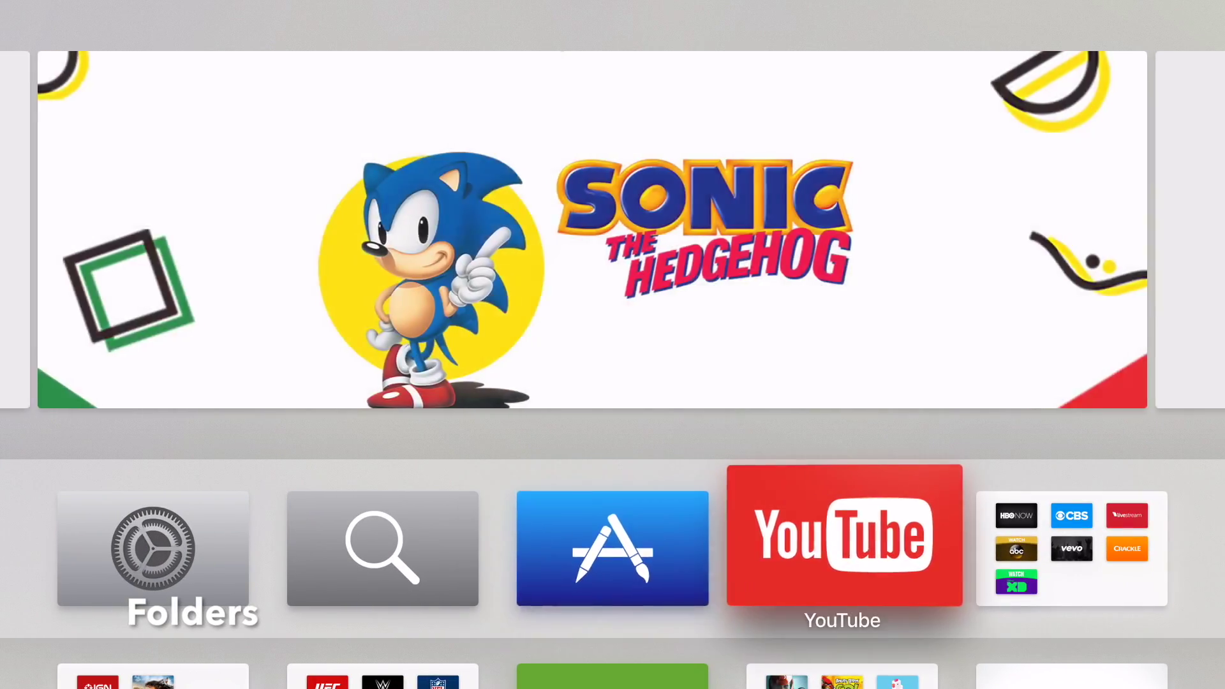
key(Right)
key(Down)
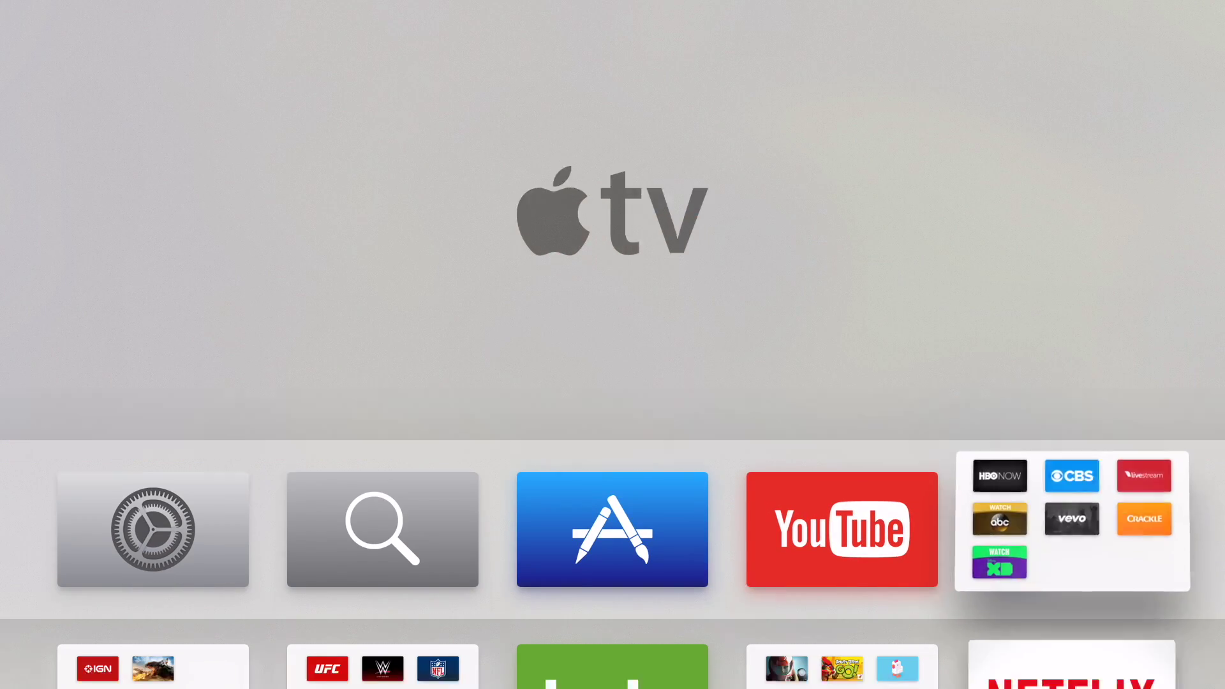
key(Left)
key(Left)
key(Left)
key(Left)
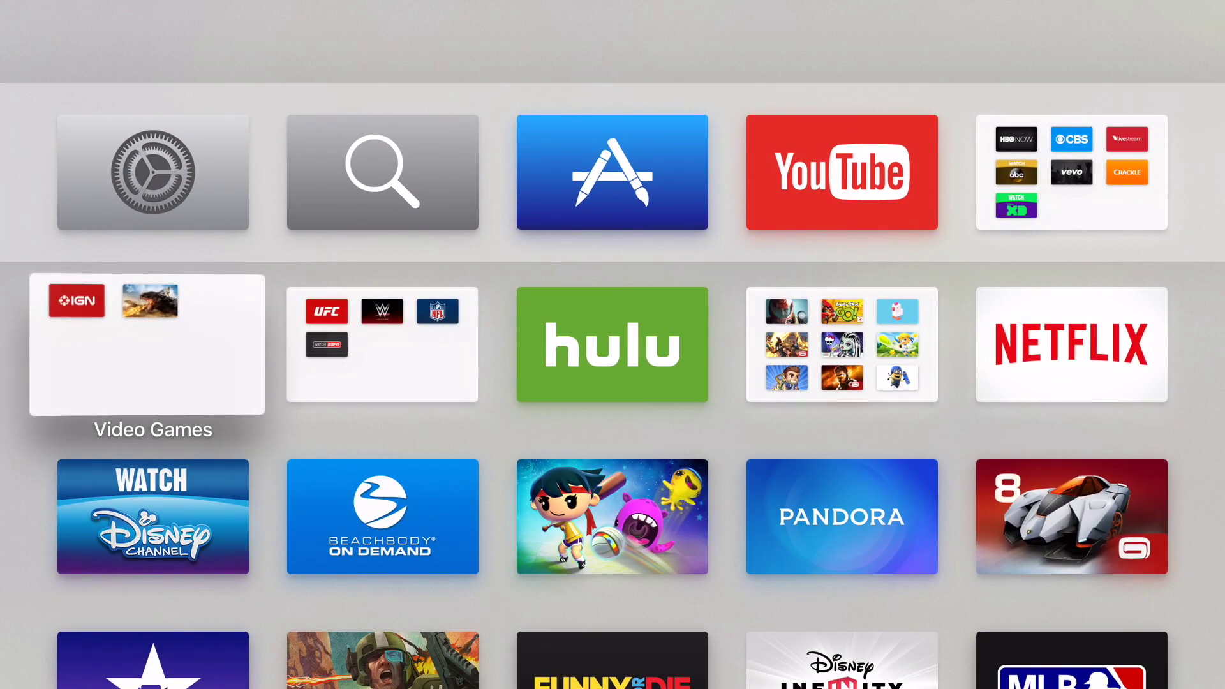
key(Right)
key(Left)
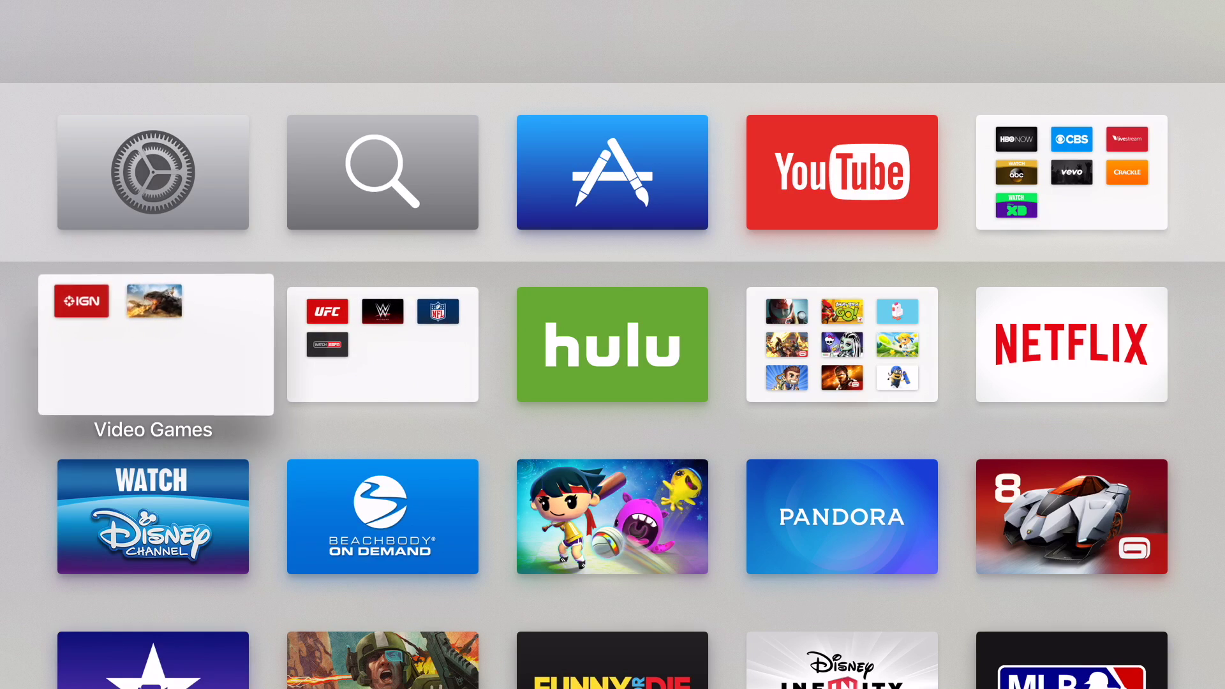
key(Right)
key(Right)
key(Right)
key(Up)
key(Right)
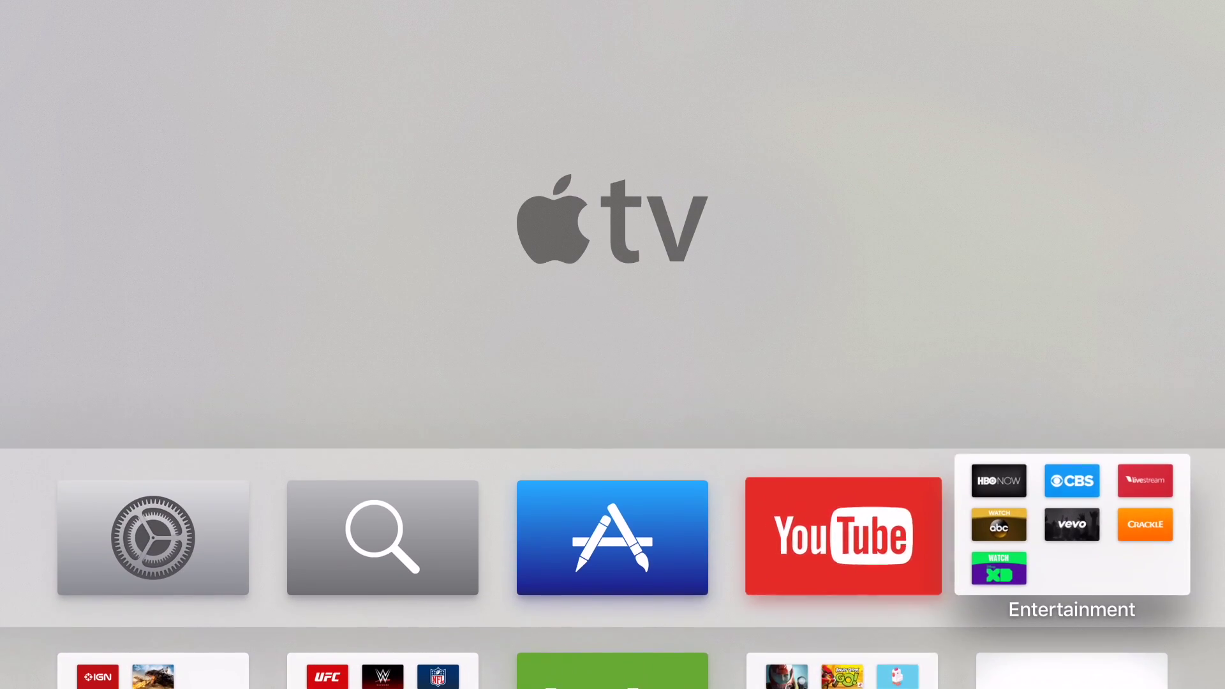
key(Down)
key(Down)
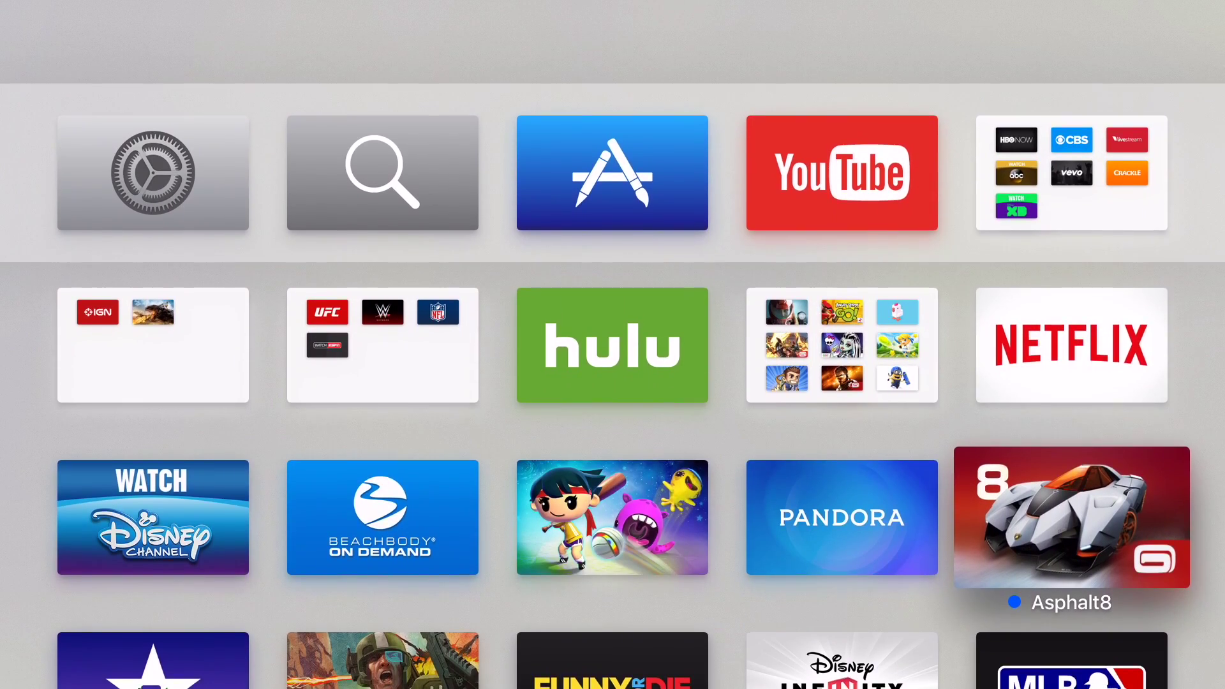
Pick up the Pandora app and move it to the start of its row, before Watch Disney Channel.
key(Left)
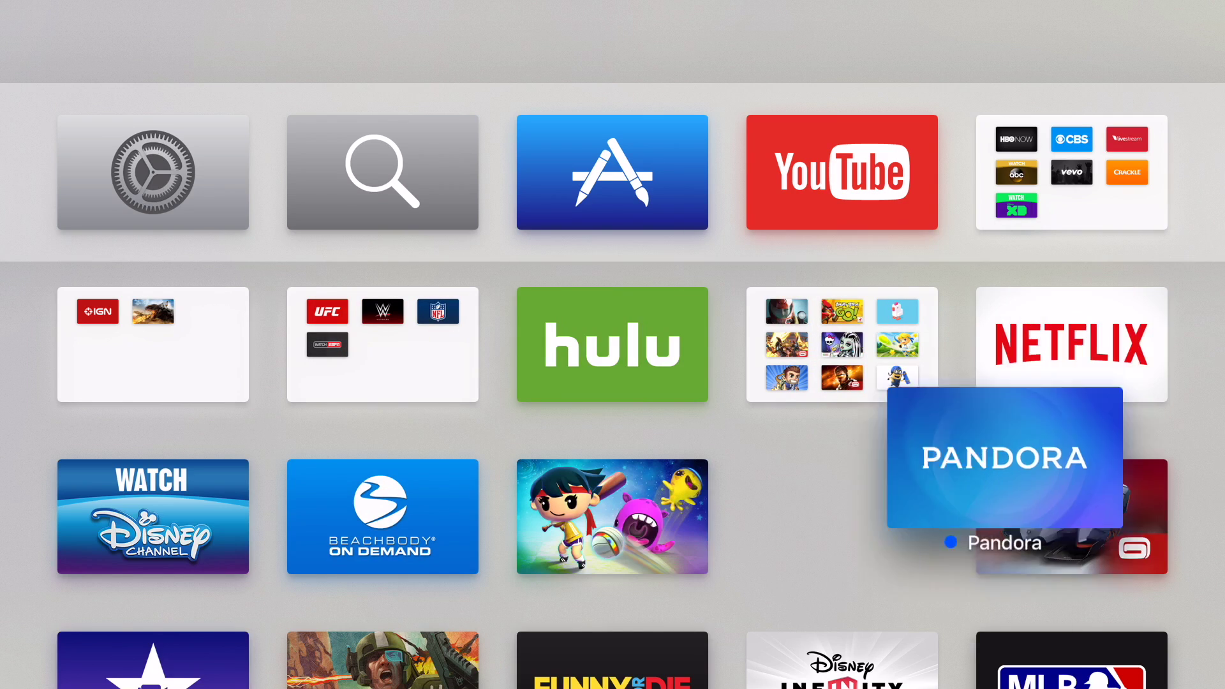
key(Up)
key(Left)
key(Left)
key(Left)
key(Right)
key(Right)
key(Down)
key(Left)
key(Left)
key(Left)
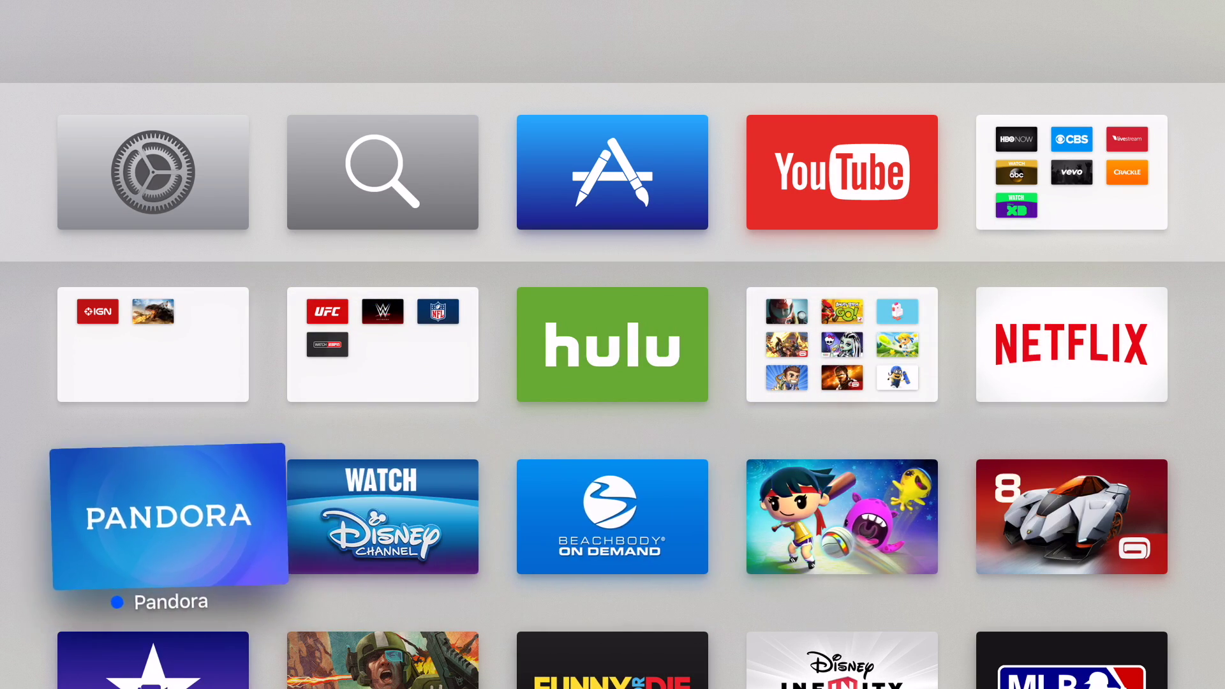
Drop the Pandora app into the Entertainment folder and close the folder.
key(Right)
key(Right)
key(Right)
key(Right)
key(Up)
key(Up)
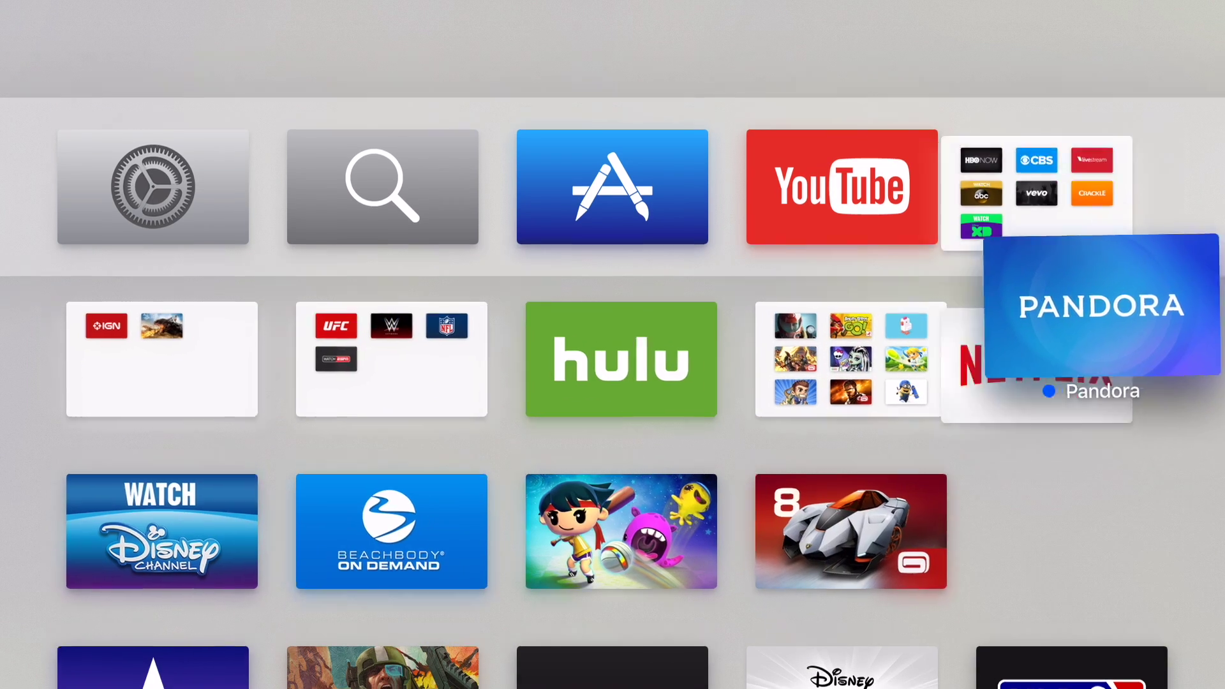
key(Down)
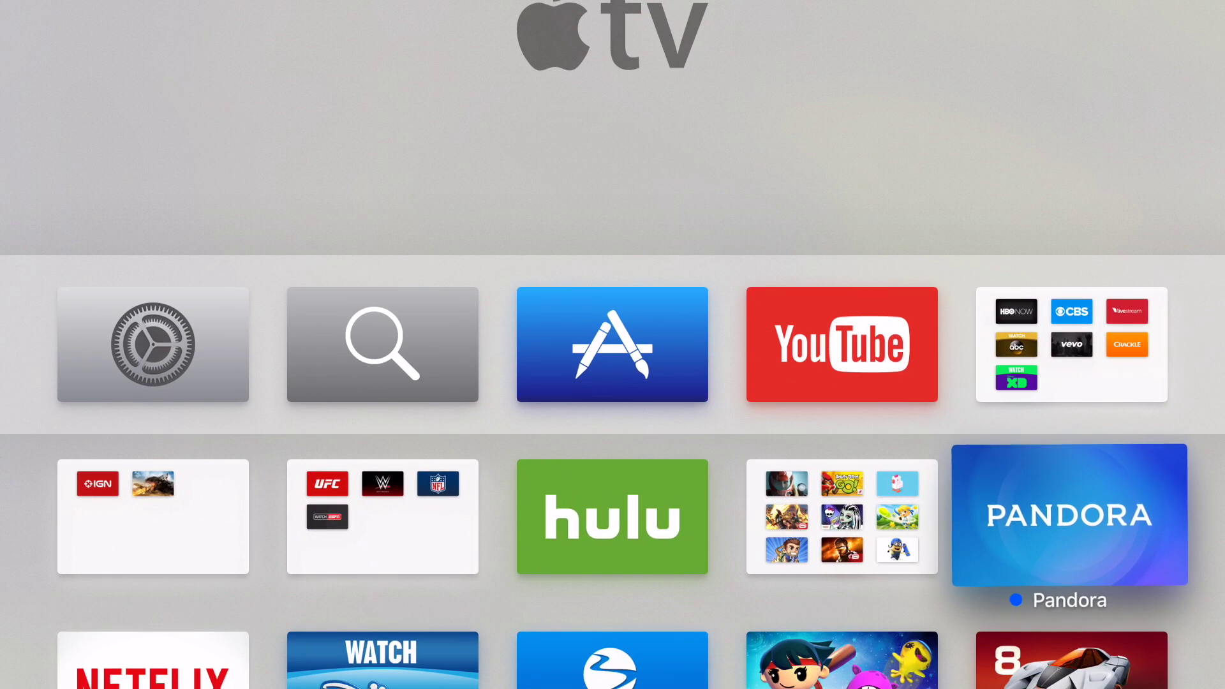
key(Up)
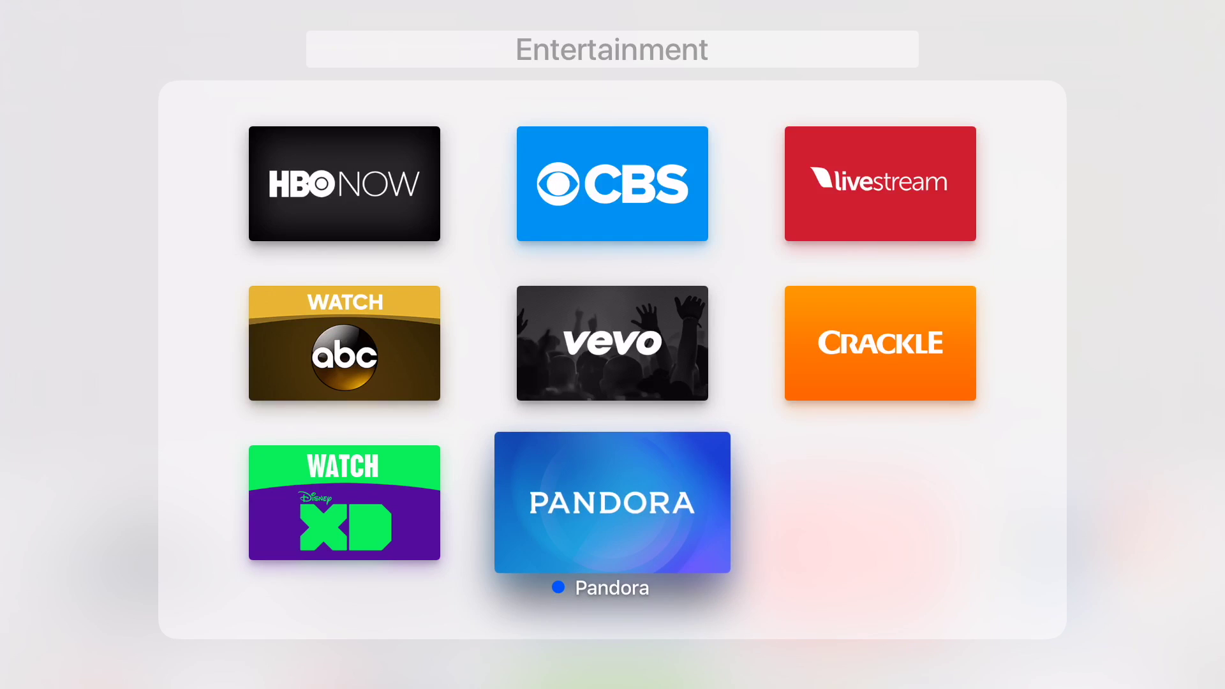
key(Return)
key(Escape)
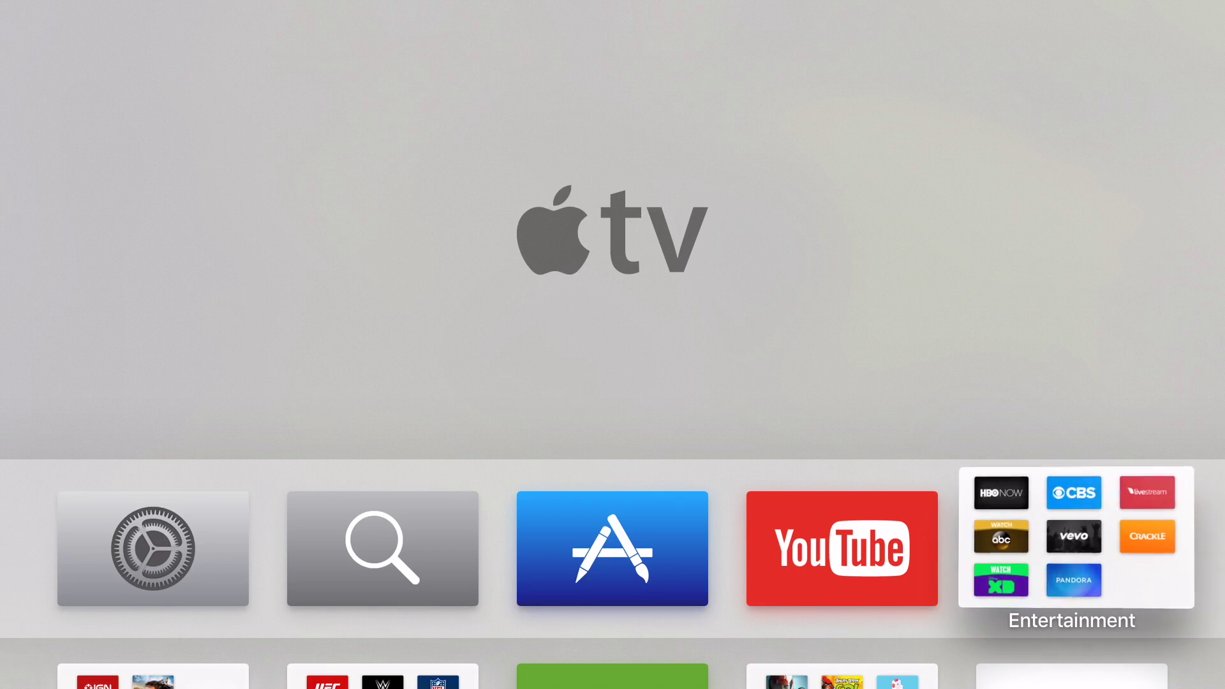
Look through the remaining home screen apps down to the TWiT.tv row.
key(Down)
key(Down)
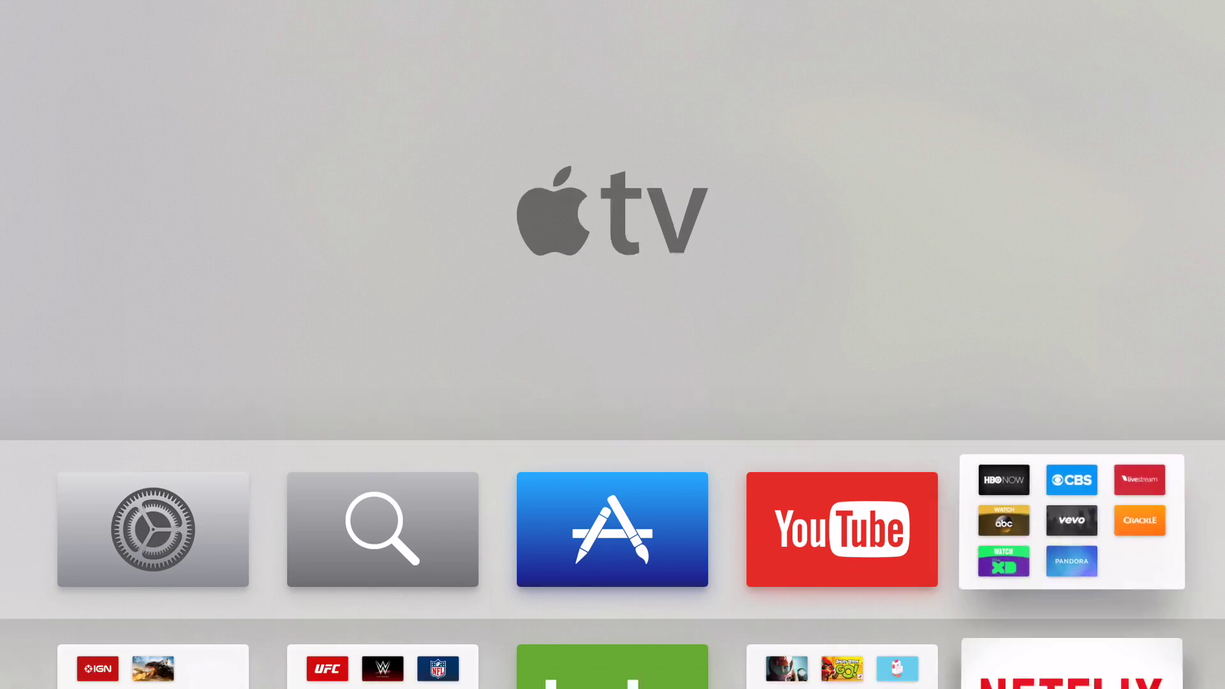
key(Left)
key(Left)
key(Right)
key(Right)
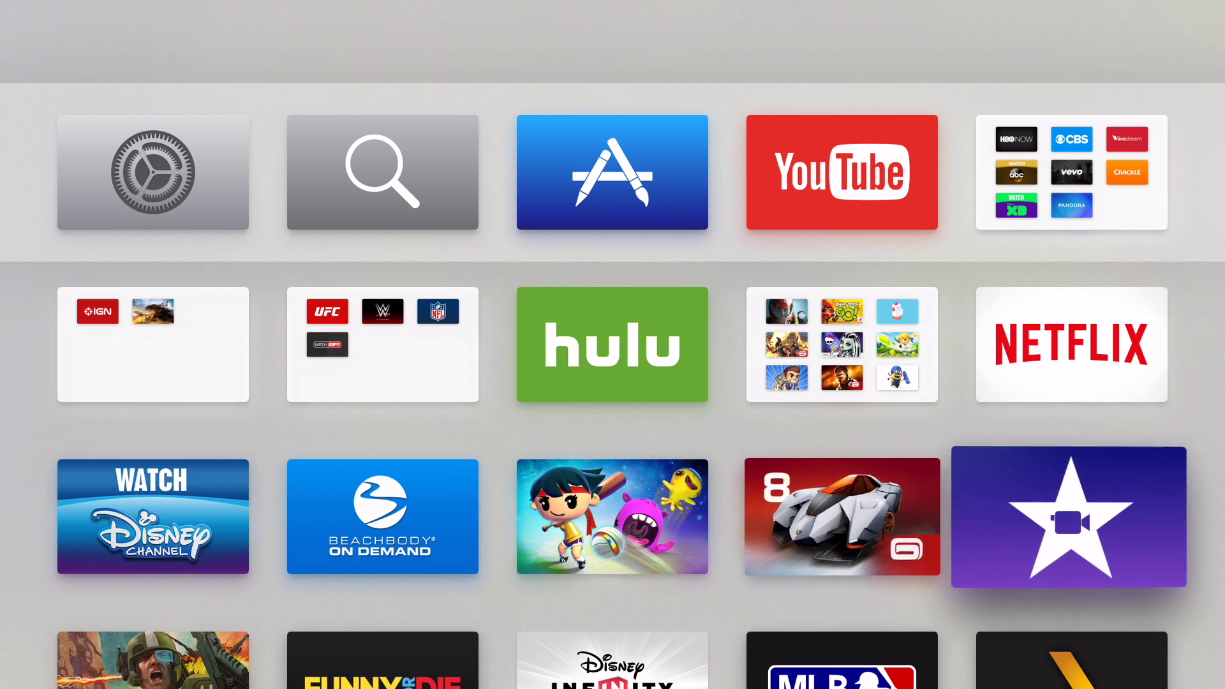
key(Left)
key(Left)
key(Left)
key(Right)
key(Right)
key(Left)
key(Left)
key(Left)
key(Down)
key(Down)
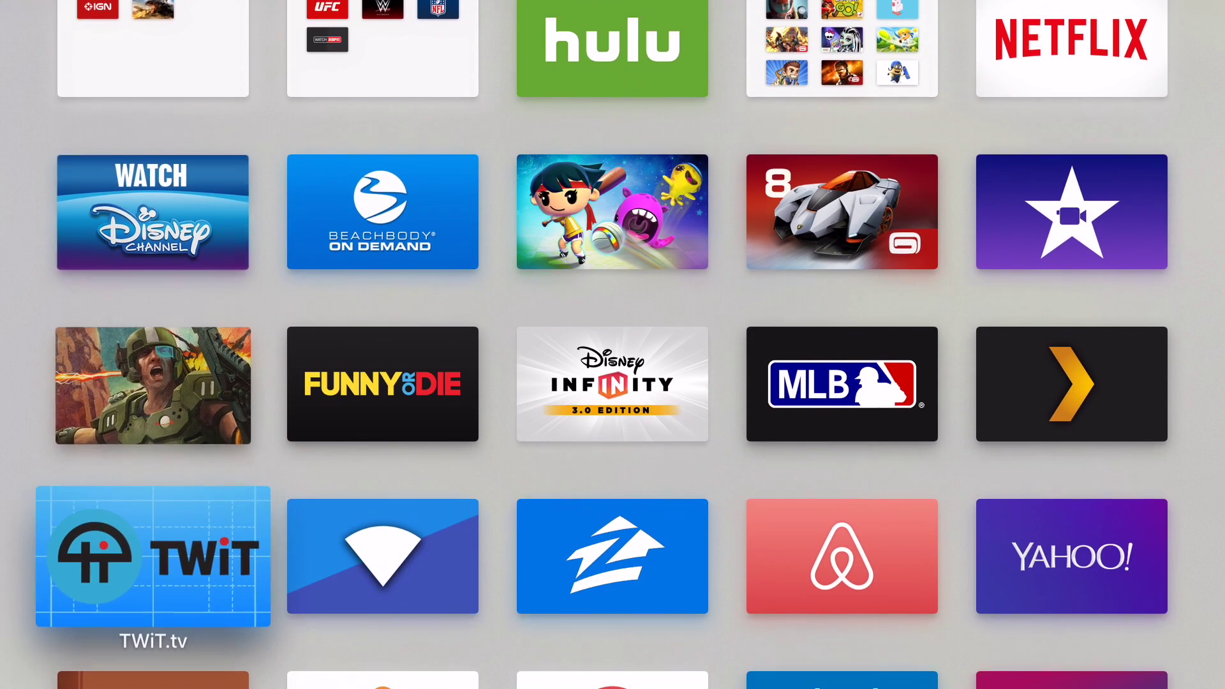
Create a new folder by moving Disney Infinity 3.0 Edition onto the soldier game at the start of its row.
key(Up)
key(Right)
key(Right)
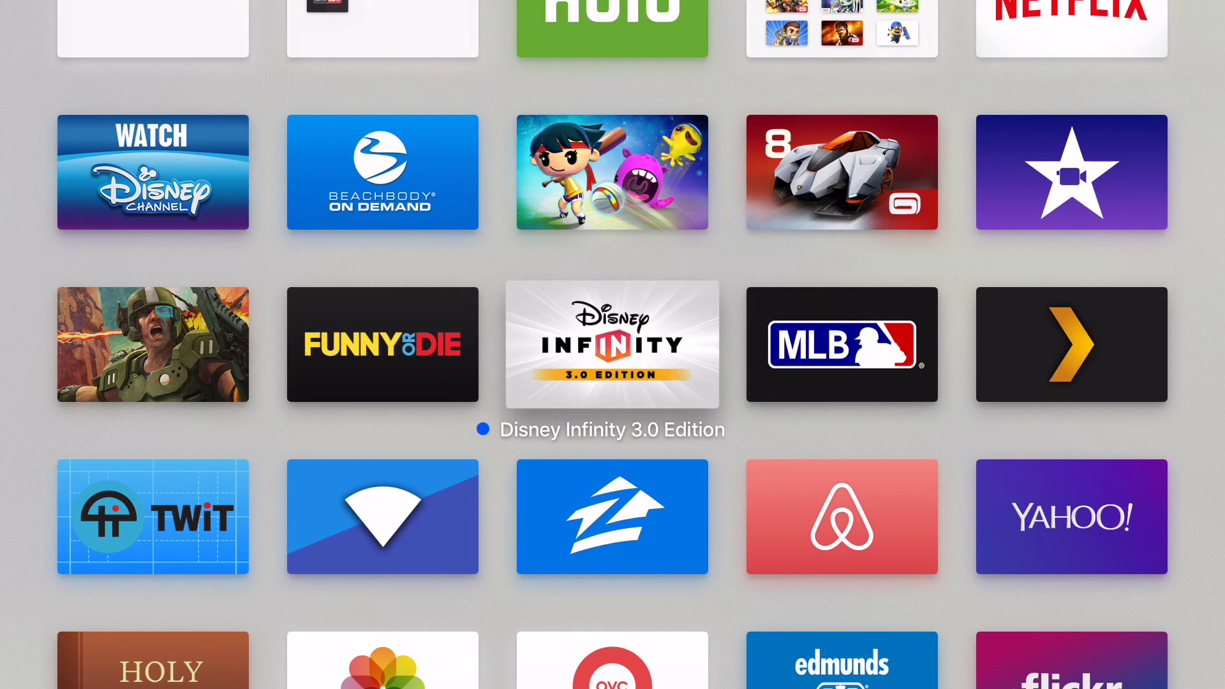
key(Return)
key(Left)
key(Left)
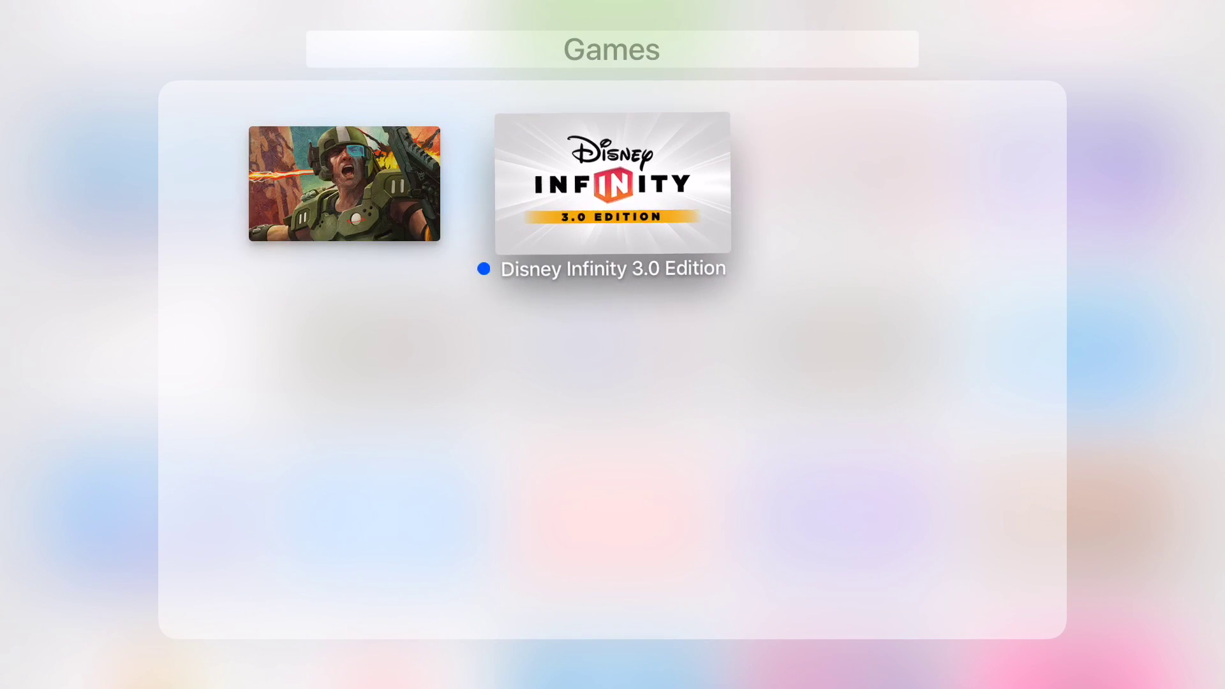
Rename the new folder as "Games for kids".
key(Up)
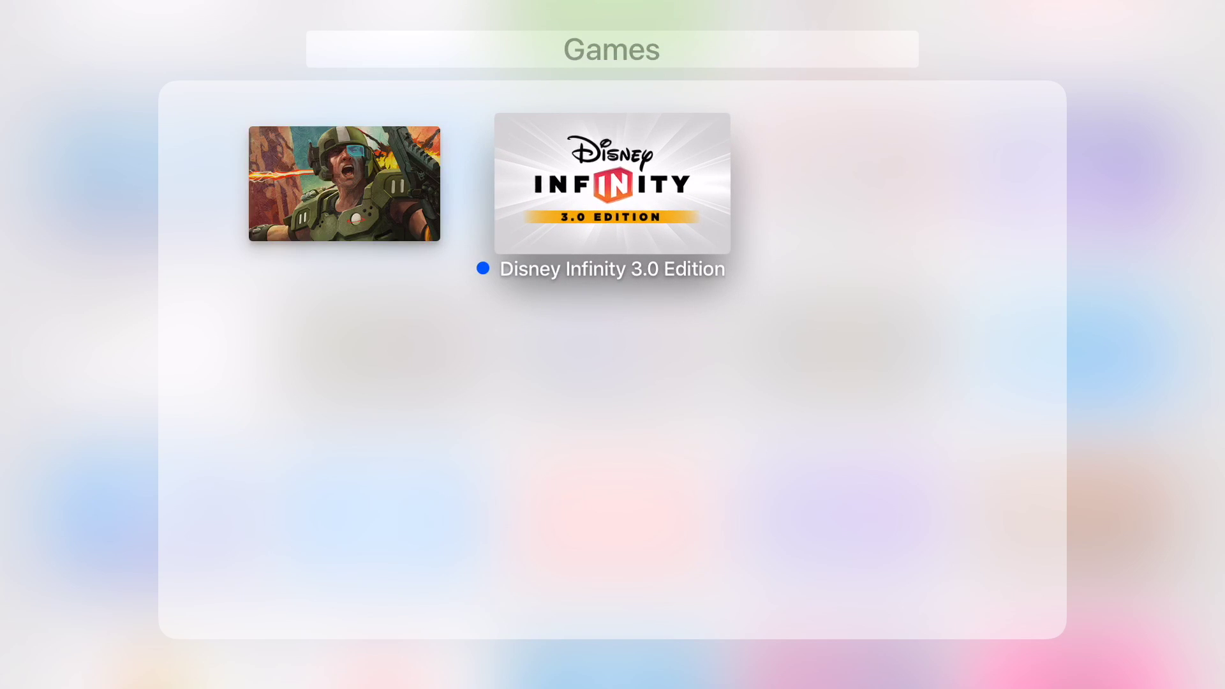
key(Up)
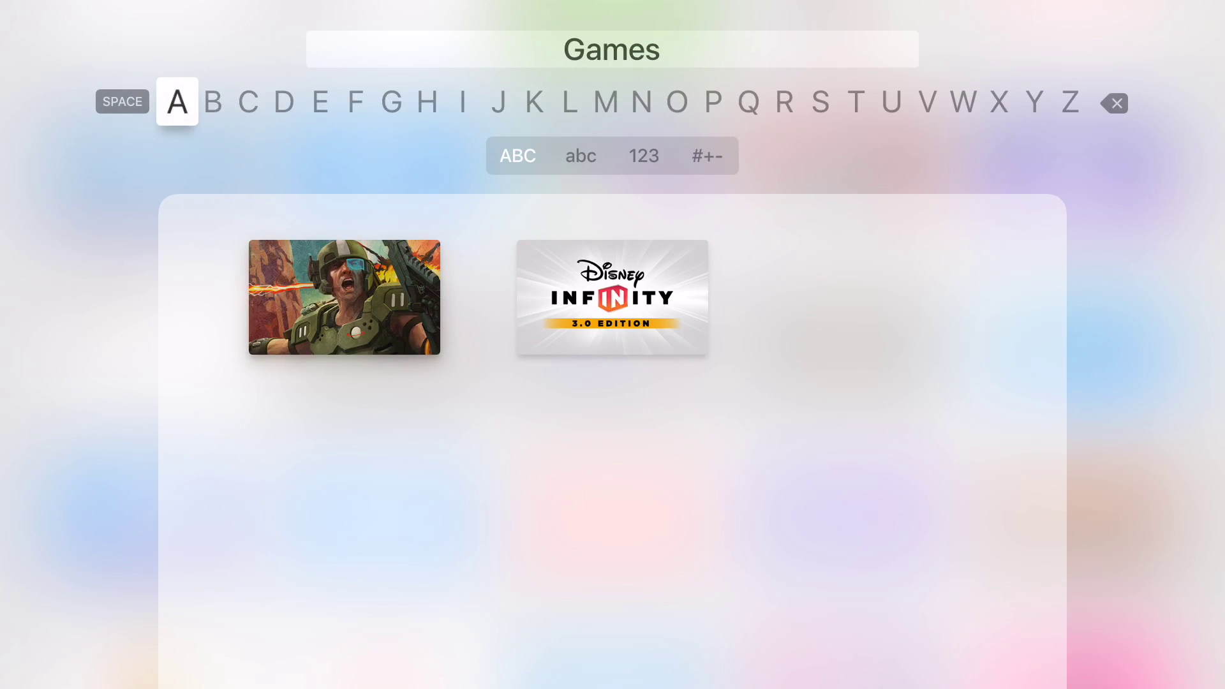
key(Right)
key(Right)
key(Right)
key(Right)
key(Right)
key(Right)
key(Right)
key(Right)
key(Right)
key(Right)
key(Right)
key(Right)
key(Right)
key(Right)
key(Right)
key(Right)
key(Right)
key(Right)
key(Right)
key(Right)
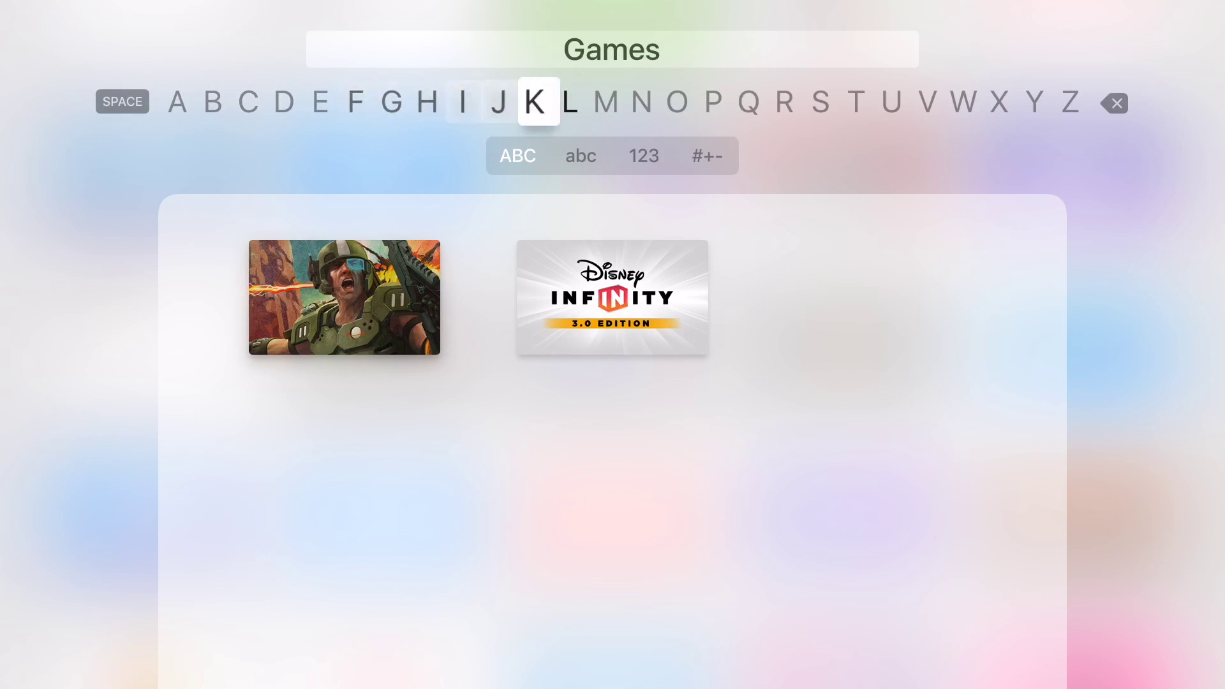
key(Right)
key(Right)
key(Right)
key(Right)
key(Right)
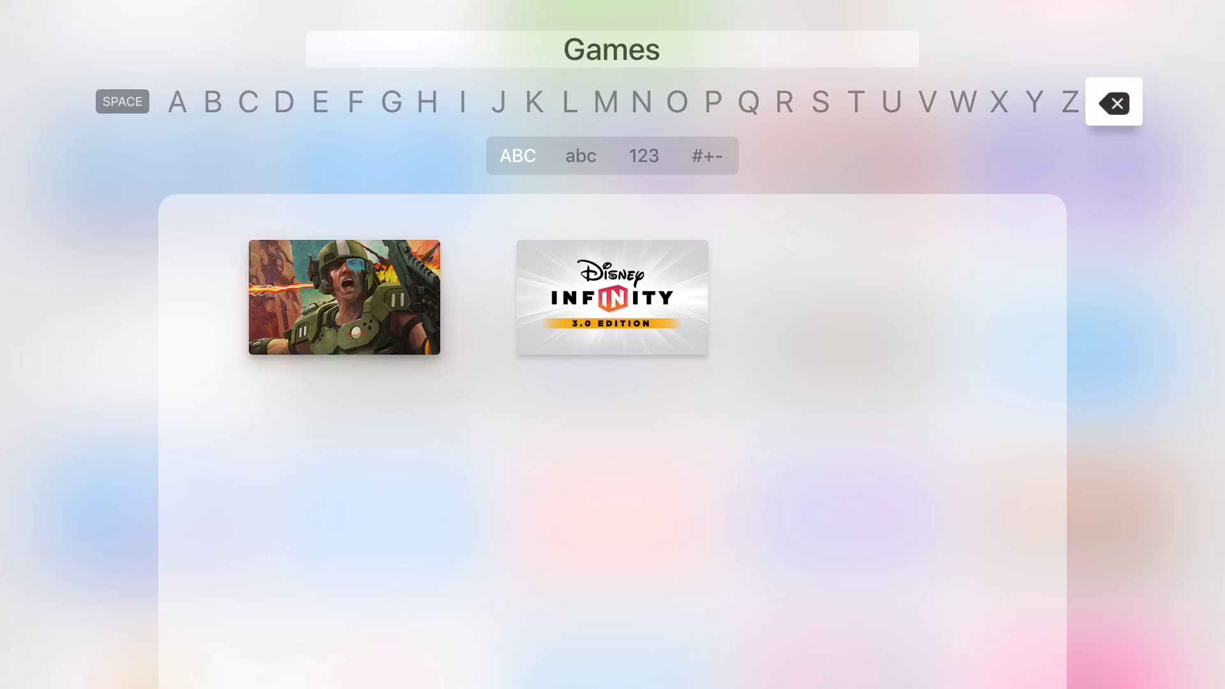
key(Left)
key(Left)
key(Left)
key(Left)
key(Left)
key(Left)
key(Left)
key(Left)
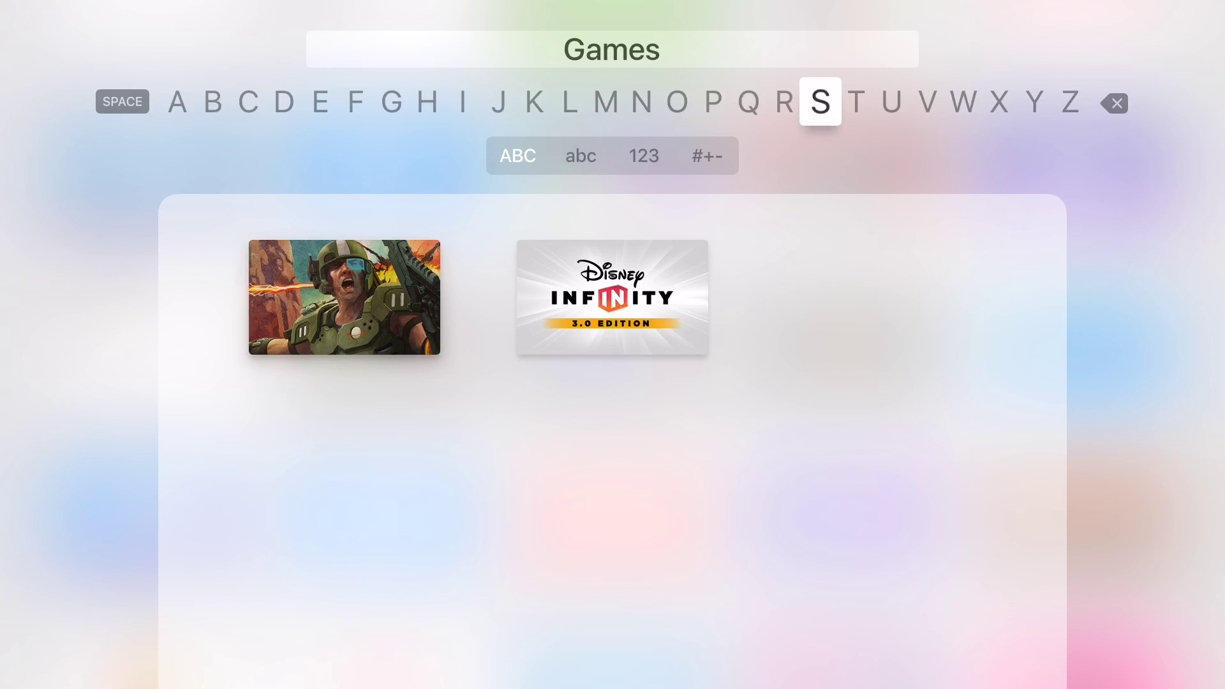
key(F5)
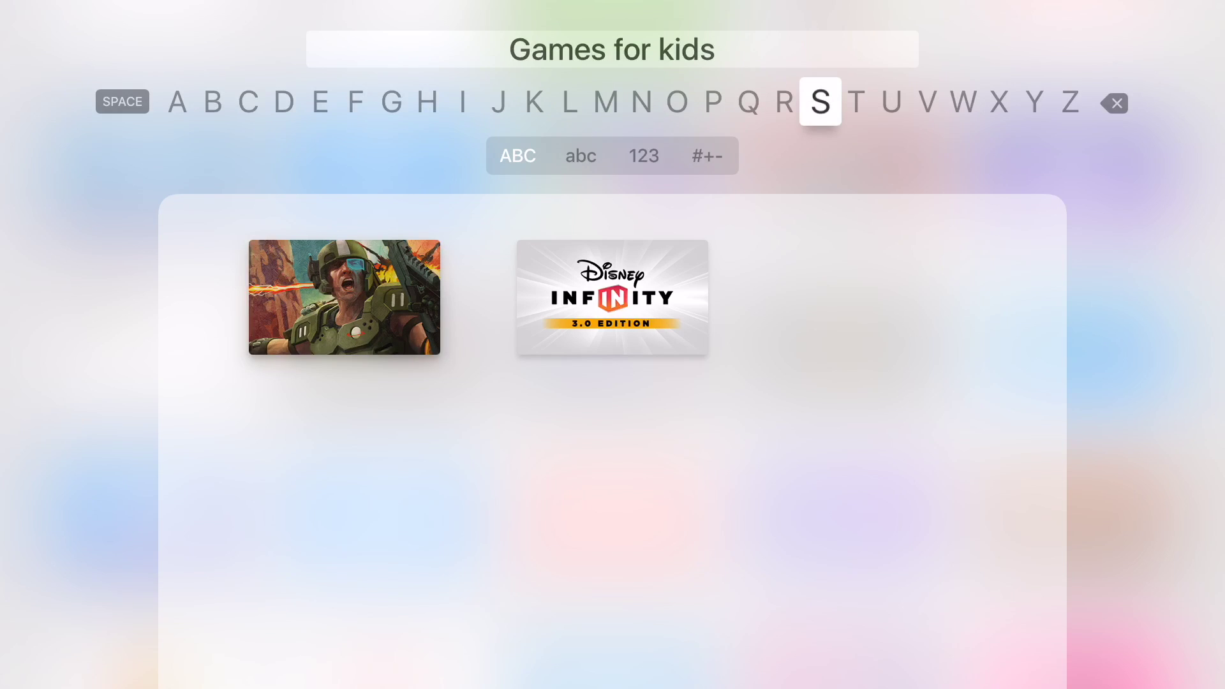
Close the "Games for kids" folder and bring up the options for the MLB app.
key(Down)
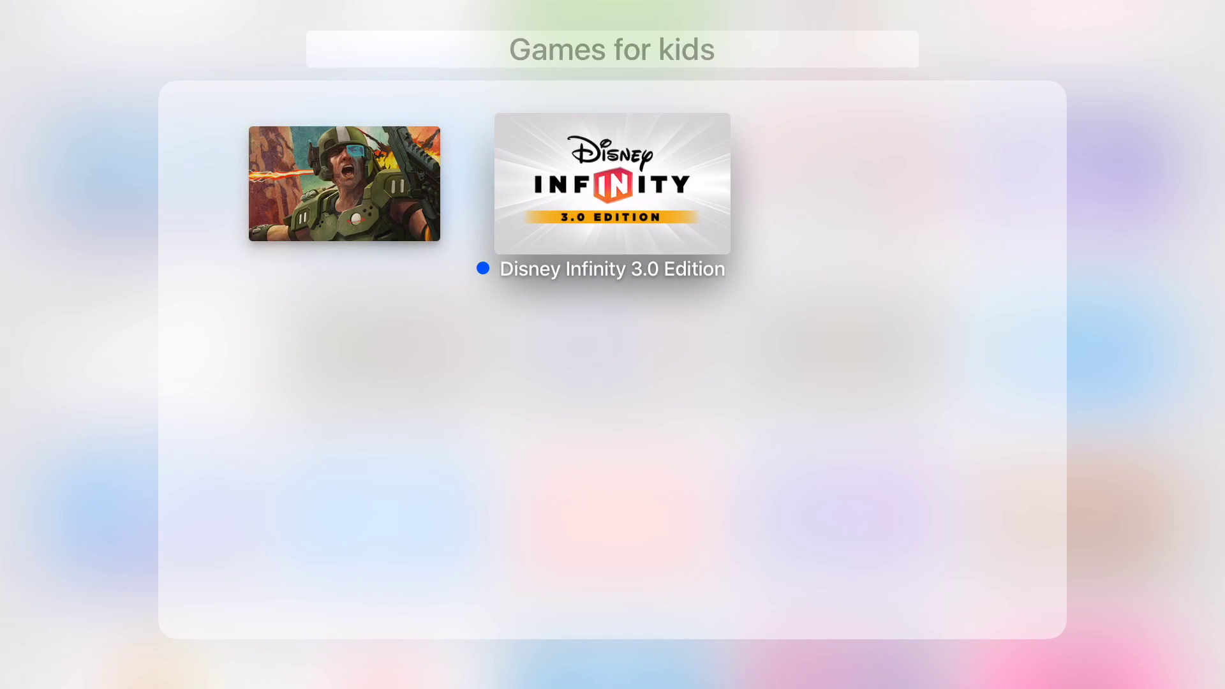
key(Escape)
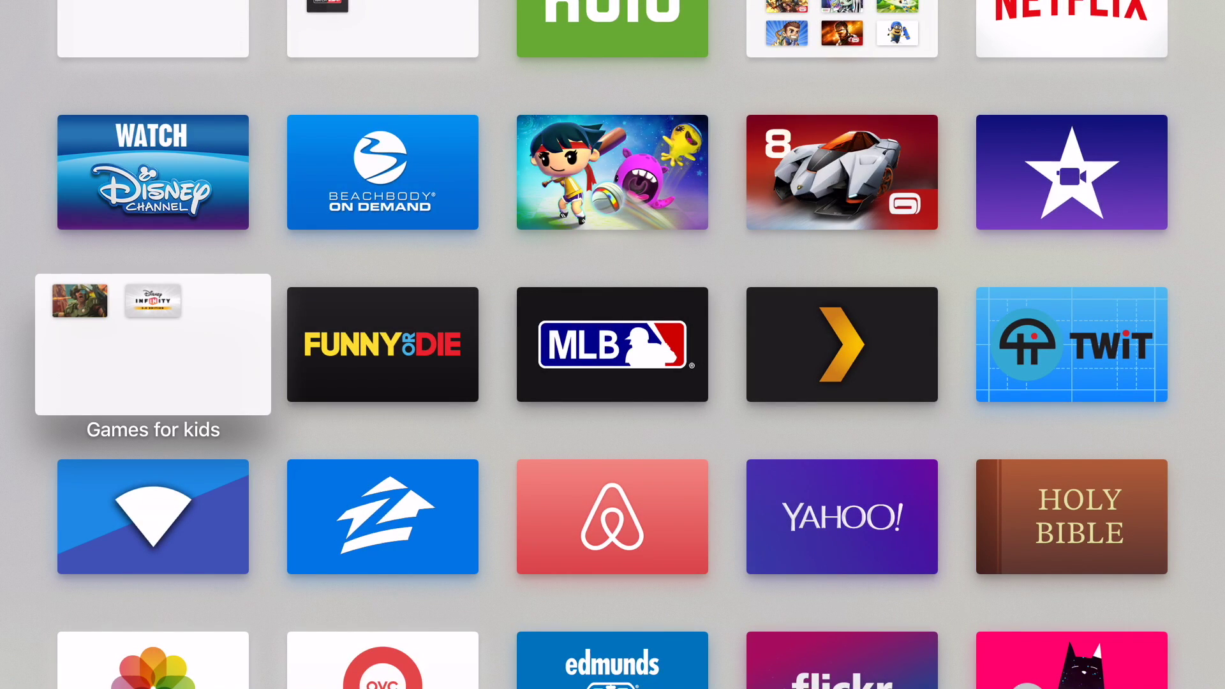
key(Right)
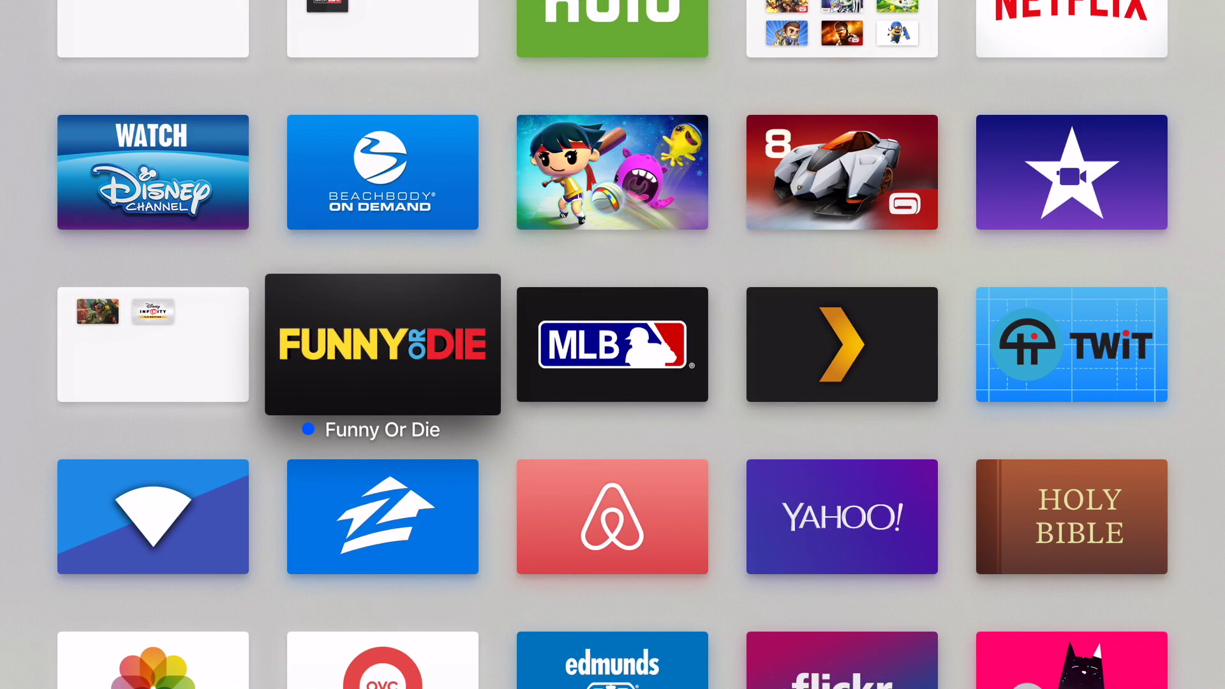
key(Right)
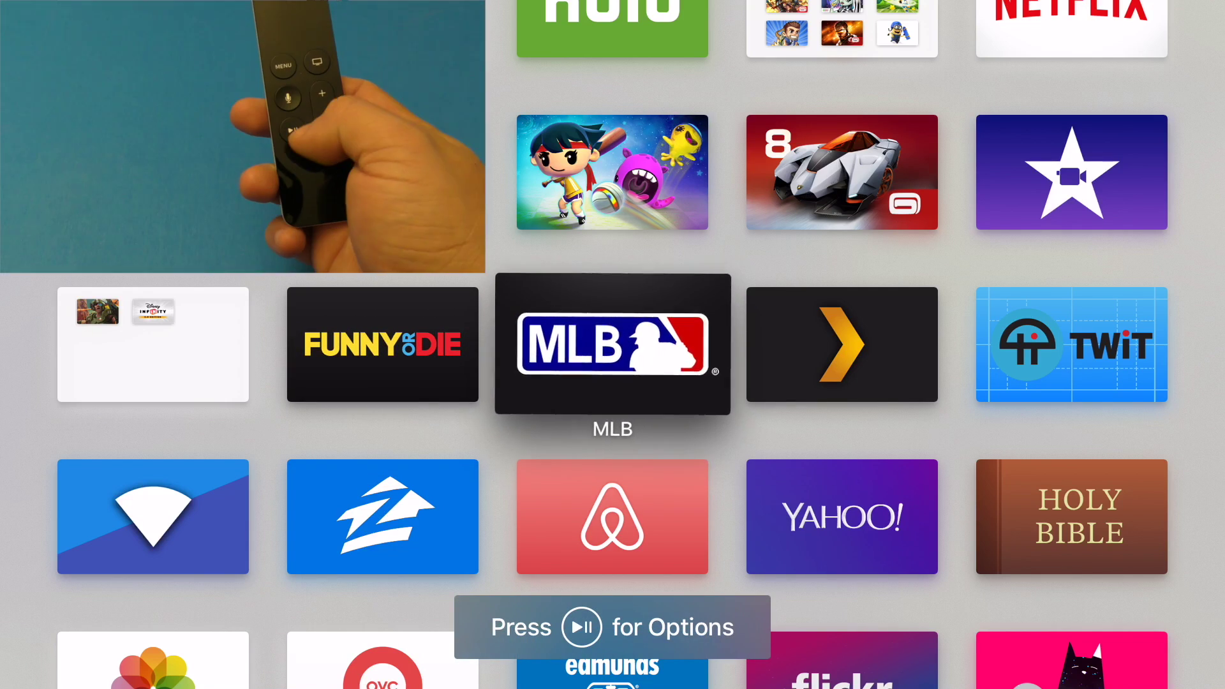
key(space)
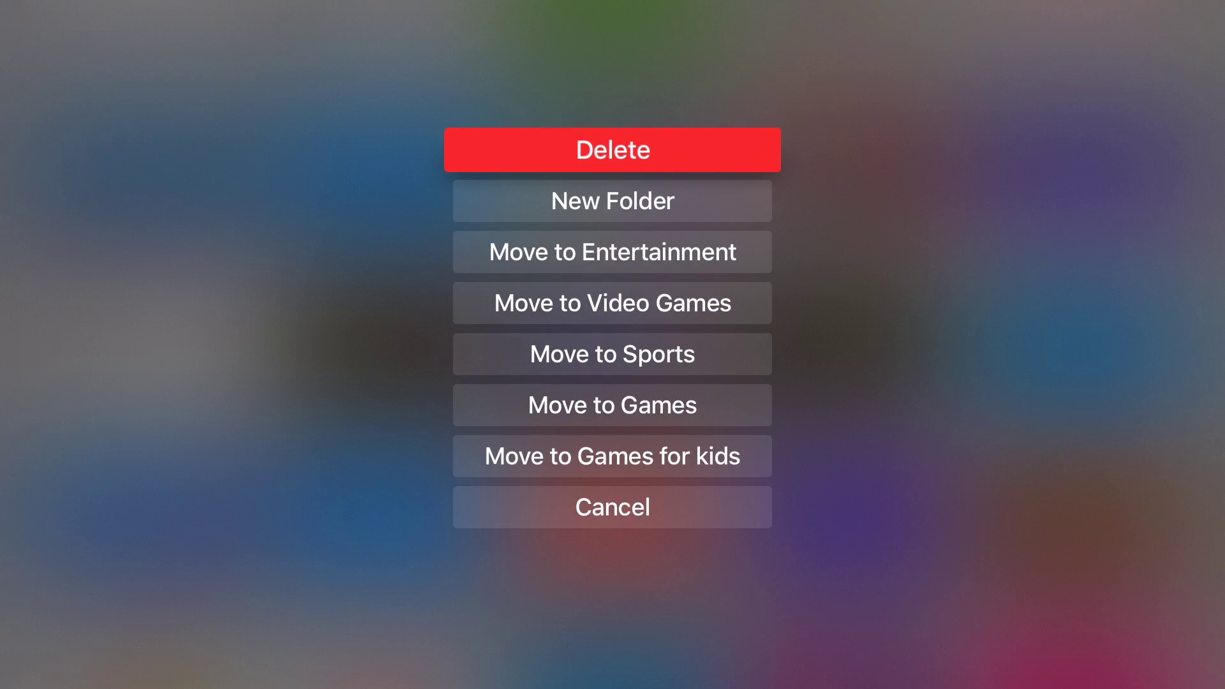
Look through the MLB app's options for creating a new folder or moving it to an existing folder.
key(Down)
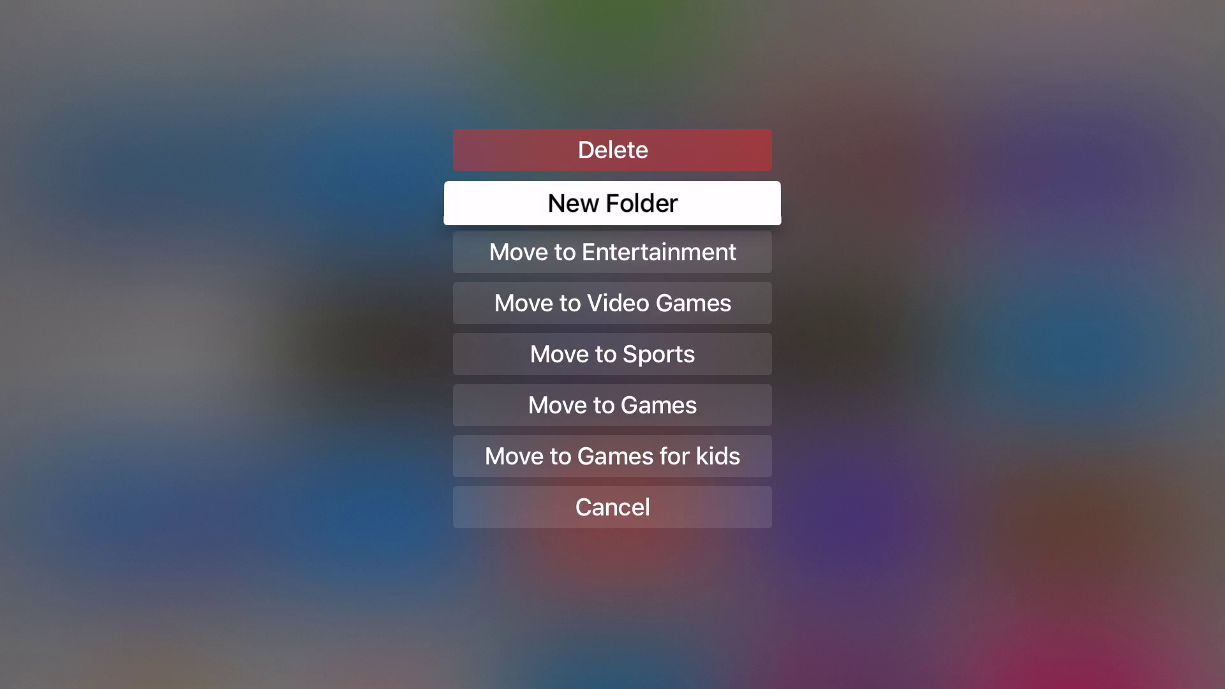
key(Down)
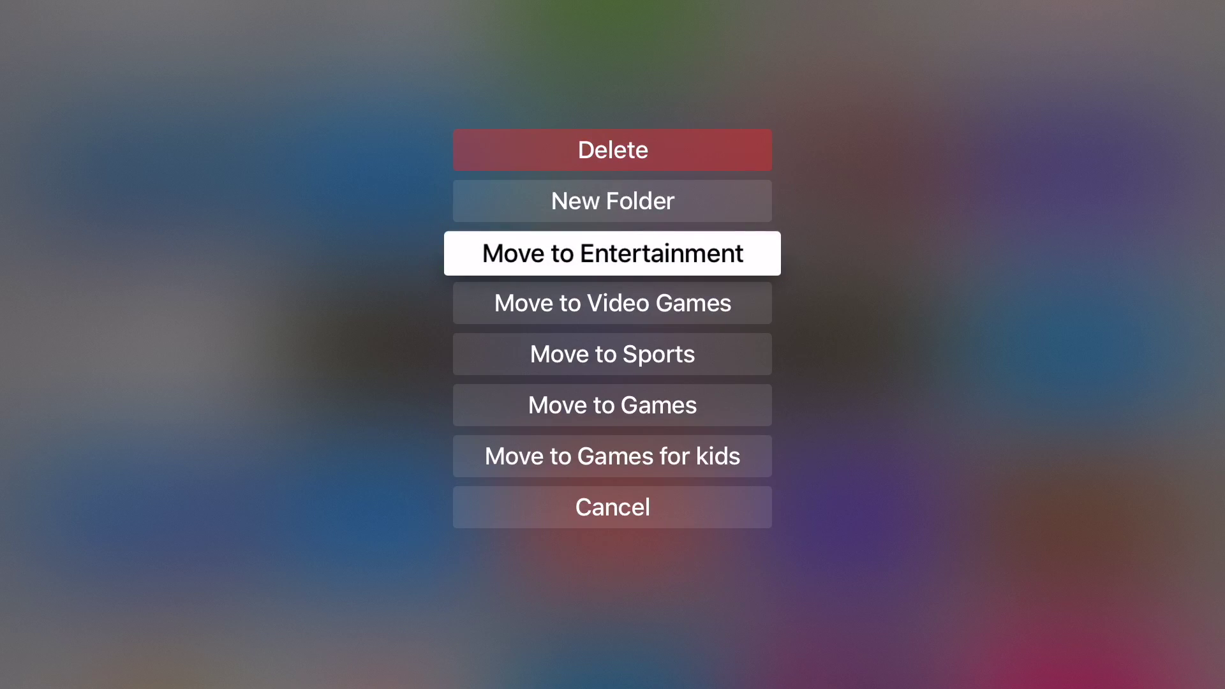
key(Down)
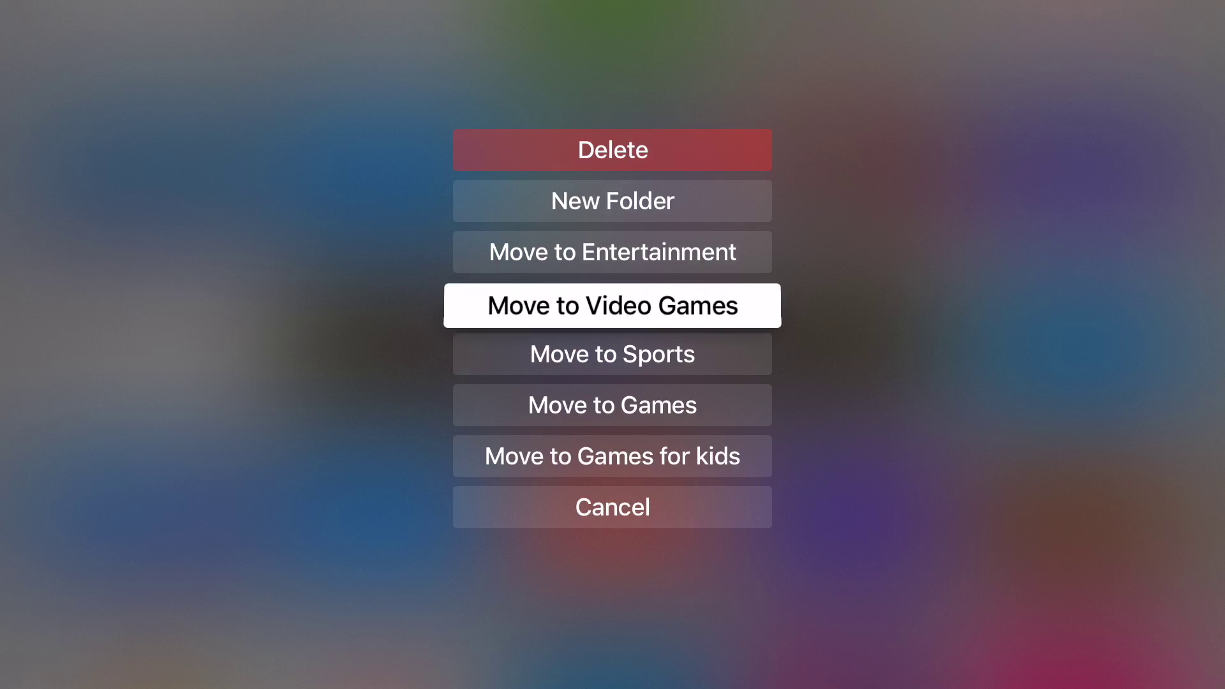
key(Down)
key(Down)
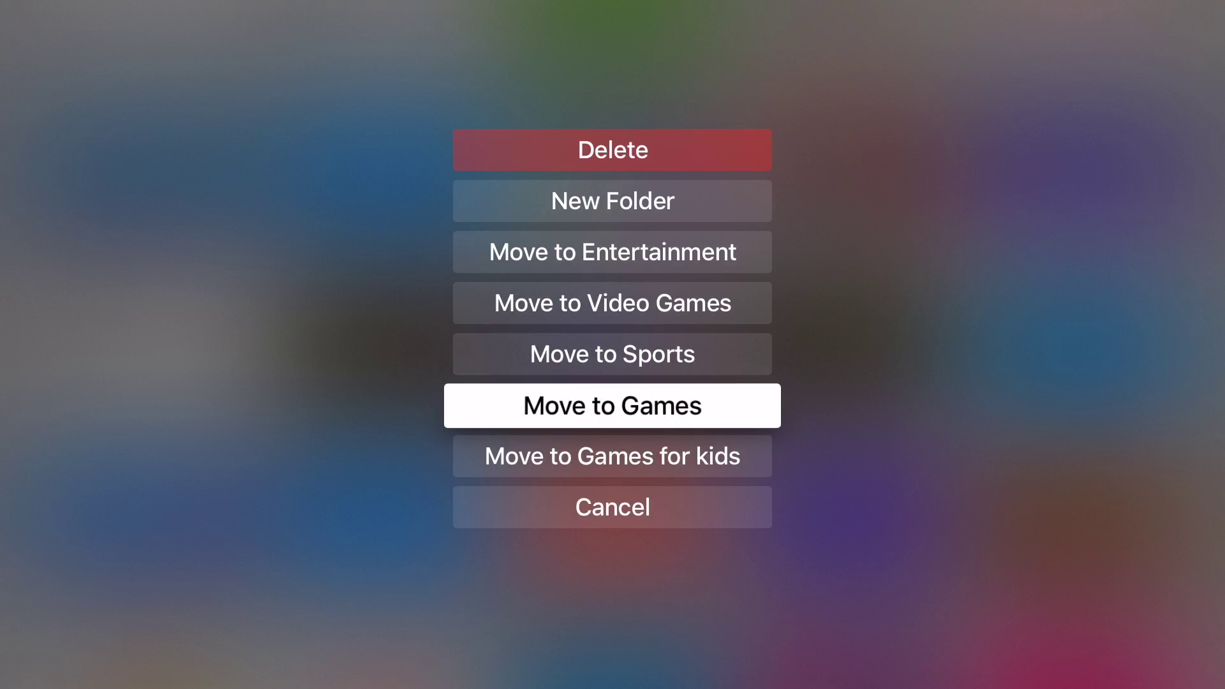
key(Down)
key(Down)
key(Up)
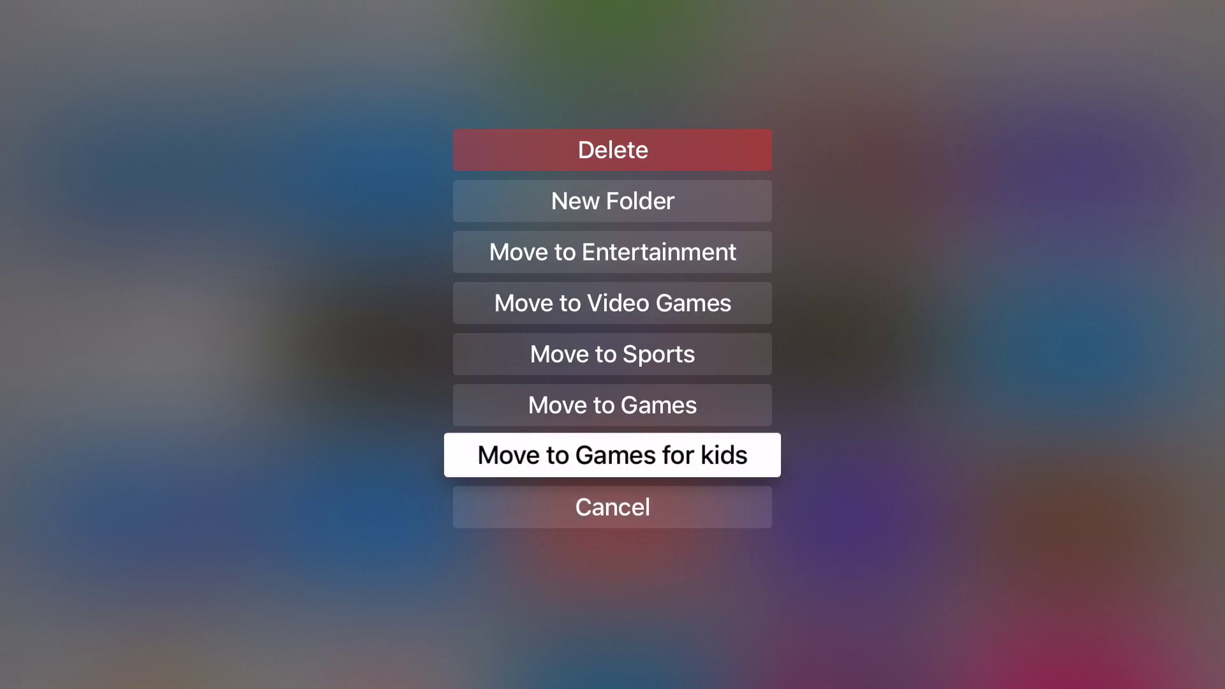
key(Up)
key(Up)
key(Up)
key(Up)
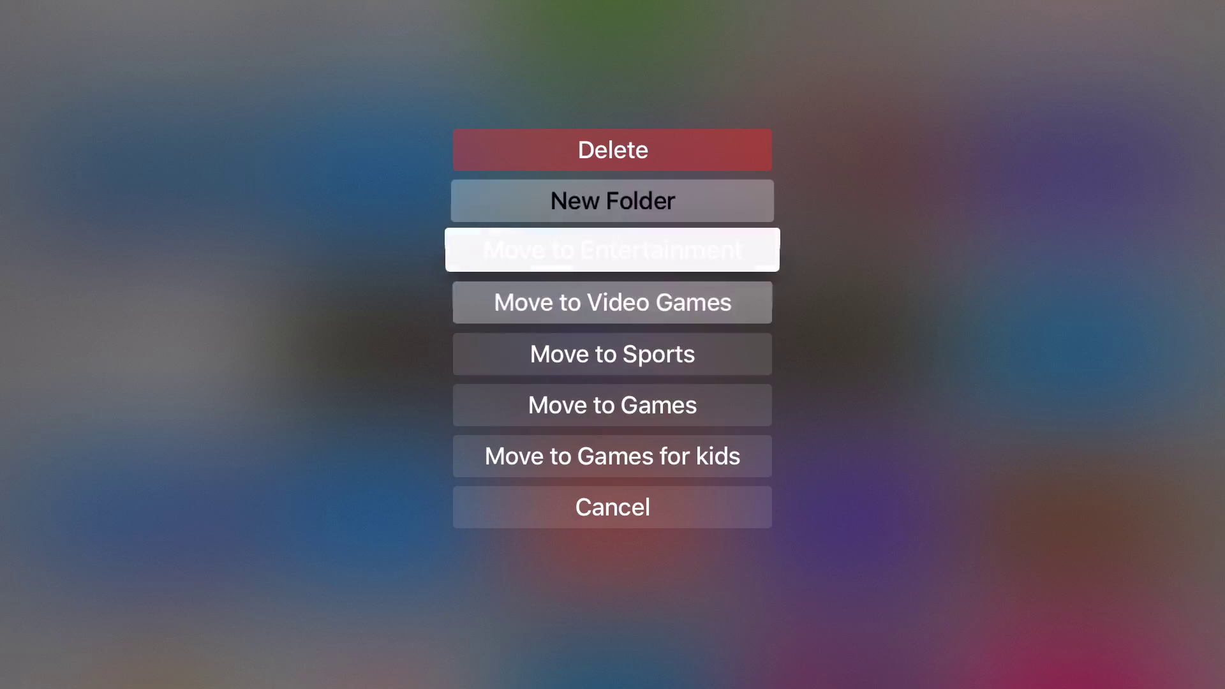
key(Down)
key(Down)
key(Up)
key(Up)
key(Down)
key(Down)
key(Up)
key(Up)
key(Up)
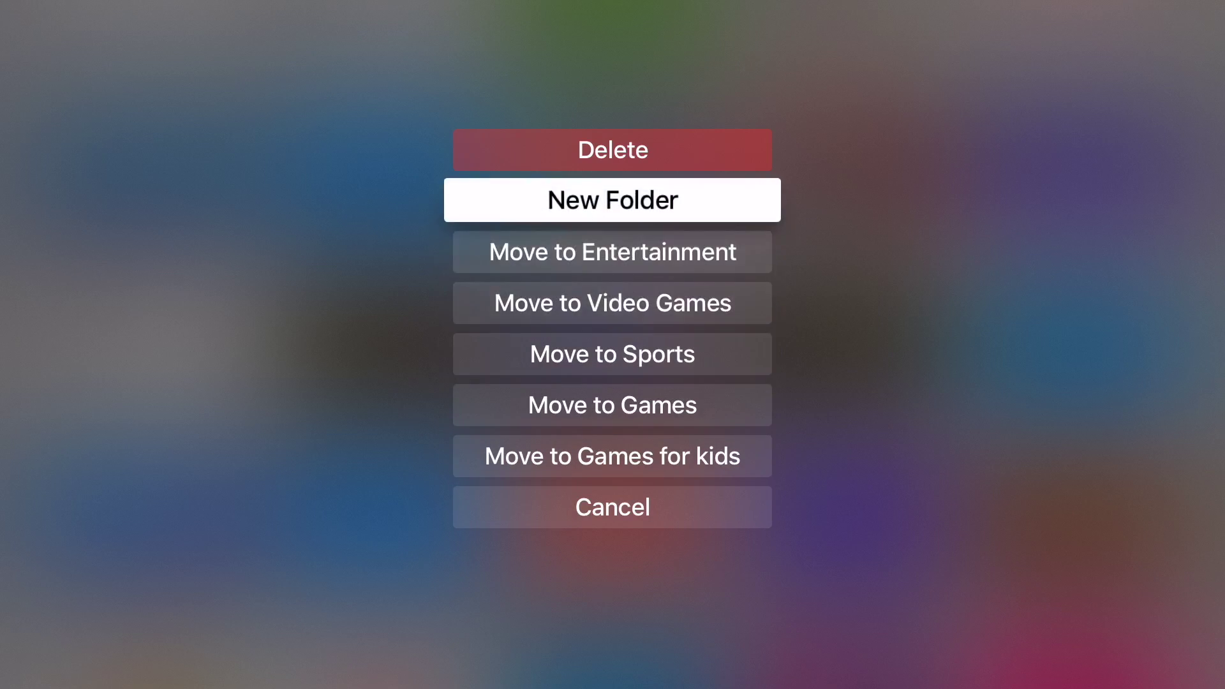
key(Down)
key(Down)
key(Down)
key(Down)
key(Down)
key(Down)
key(Up)
key(Up)
key(Up)
key(Up)
key(Down)
key(Down)
key(Down)
key(Down)
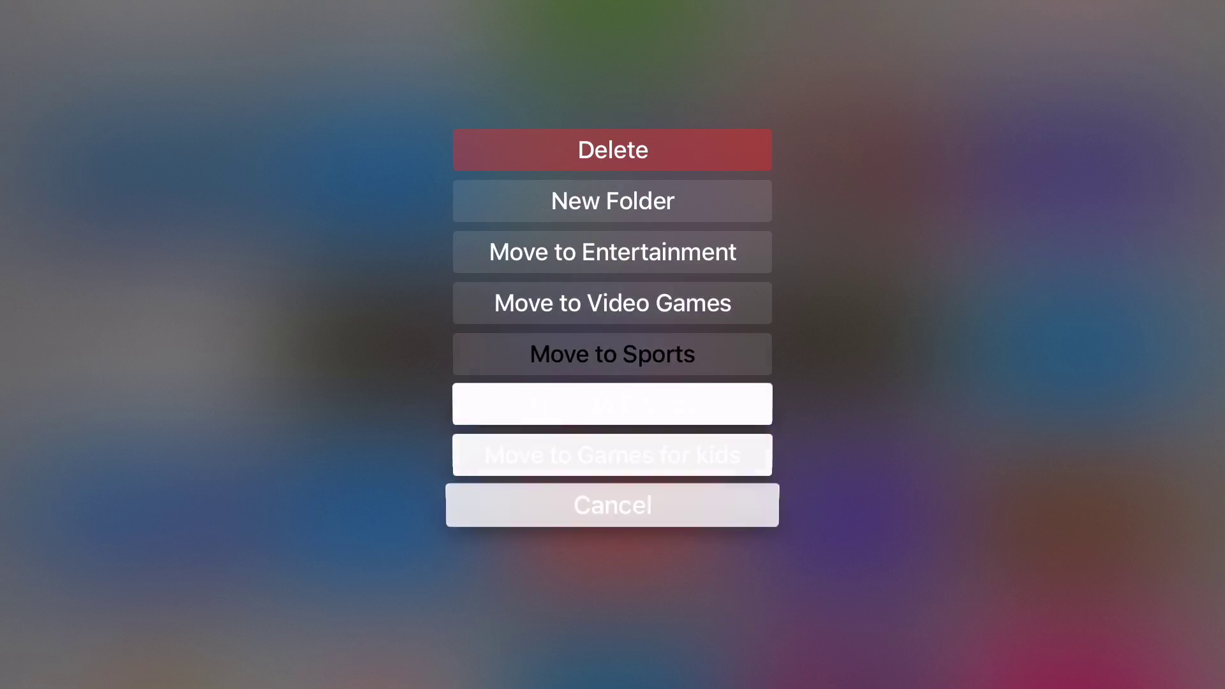
key(Up)
key(Up)
key(Up)
key(Up)
key(Down)
key(Down)
key(Down)
key(Up)
key(Up)
key(Up)
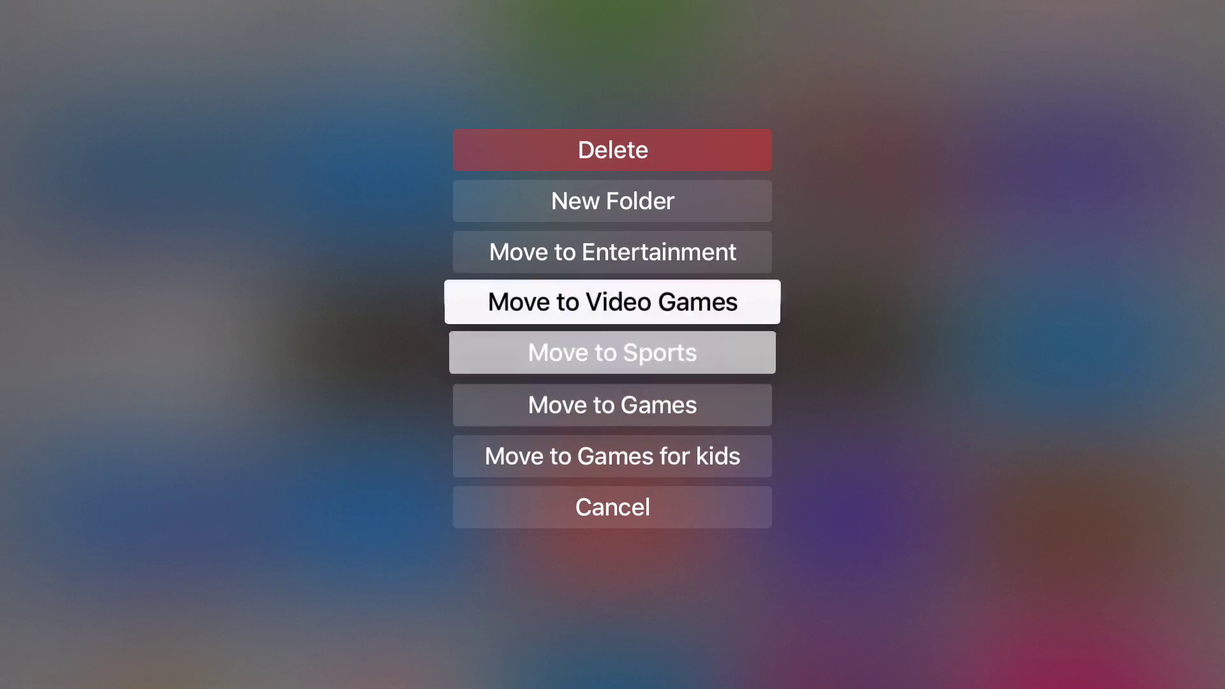
Move the MLB app to the Sports folder.
key(Down)
key(Down)
key(Up)
key(Up)
key(Down)
key(Up)
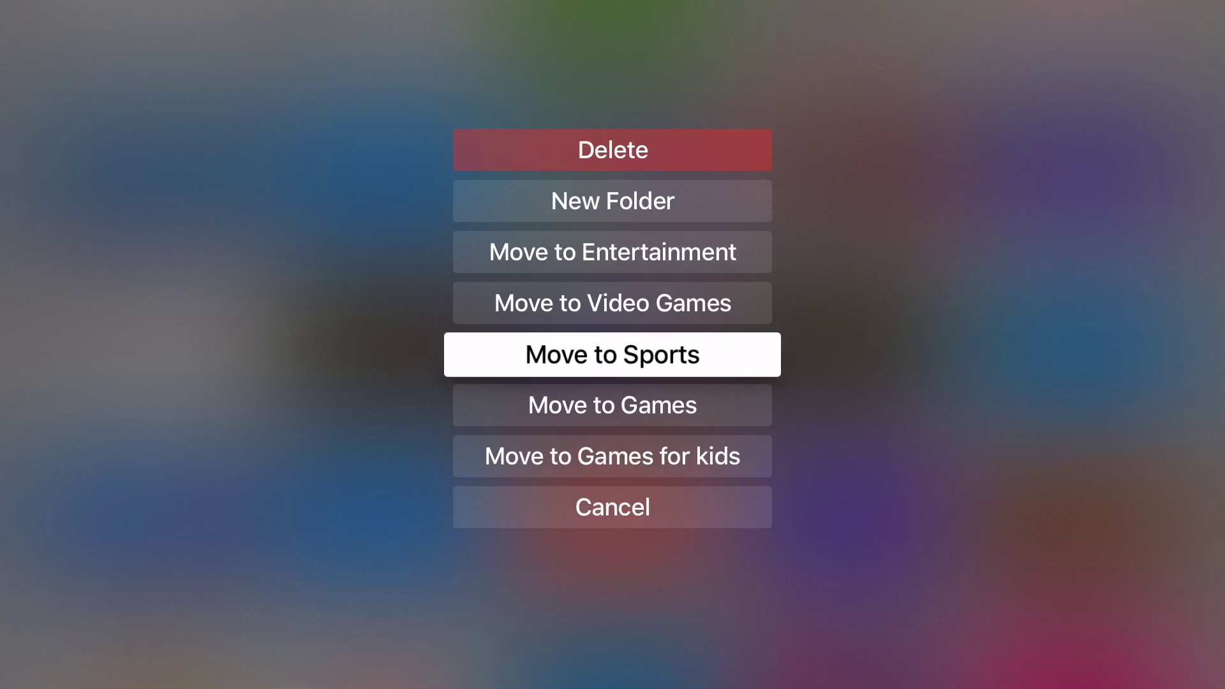
key(Return)
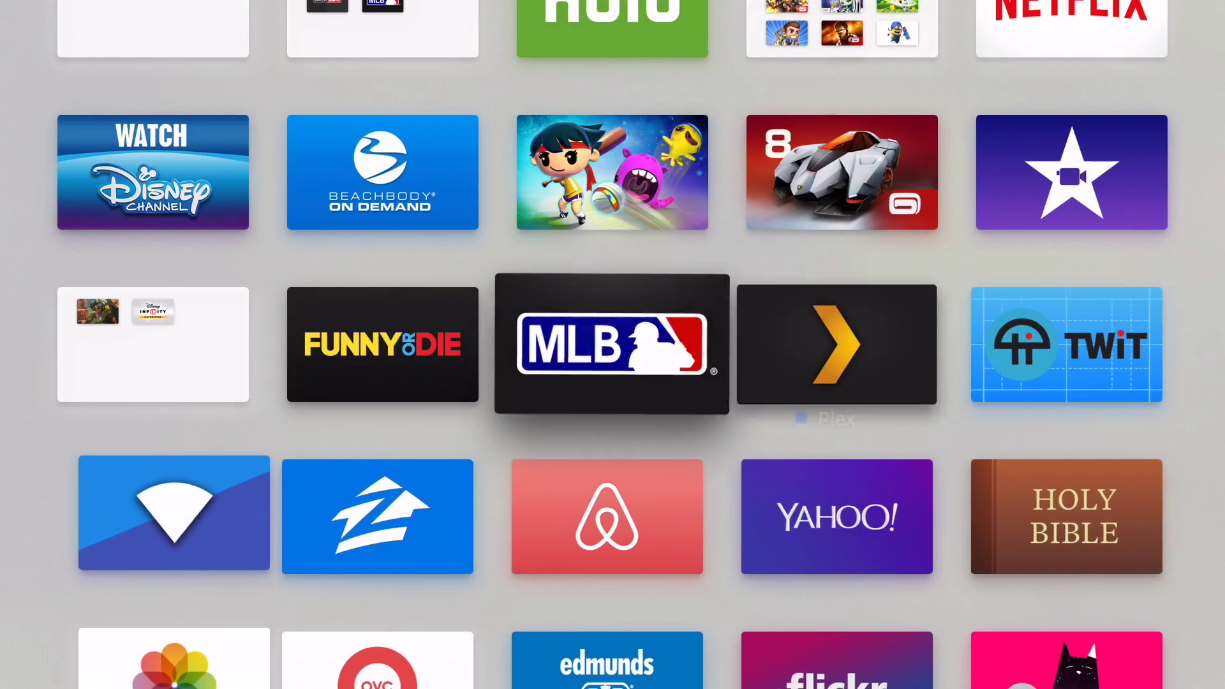
Open the Sports folder on the home screen to check its apps, and close it.
key(Up)
key(Up)
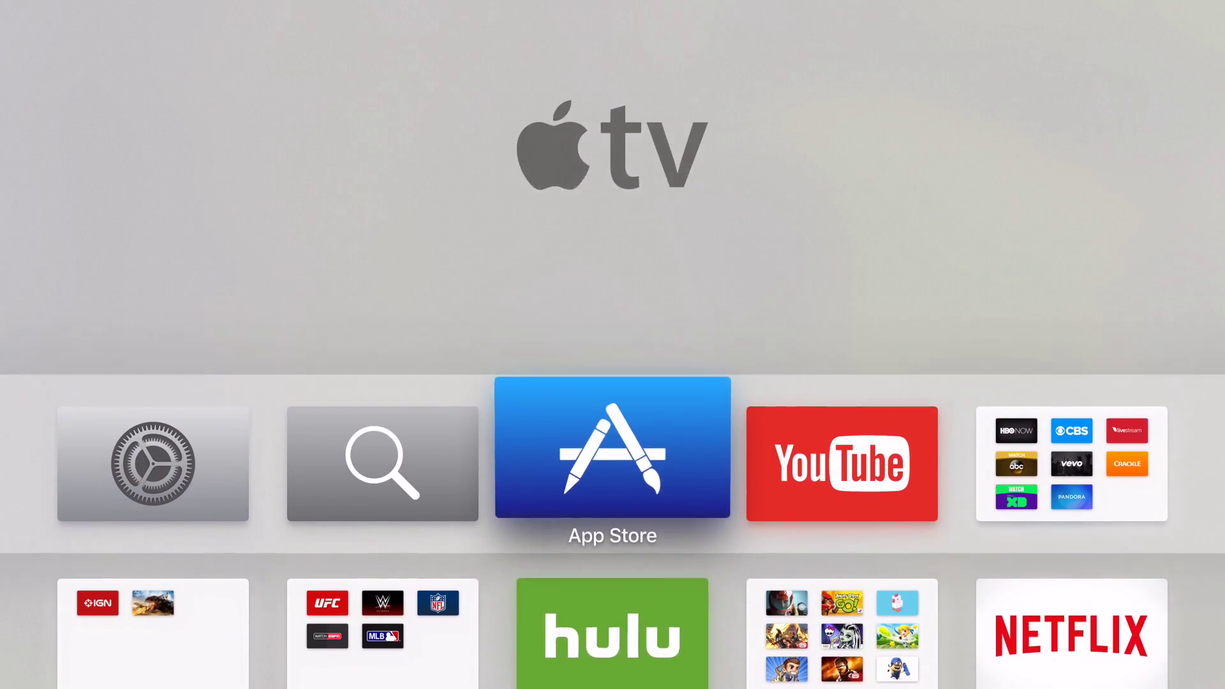
key(Down)
key(Down)
key(Left)
key(Up)
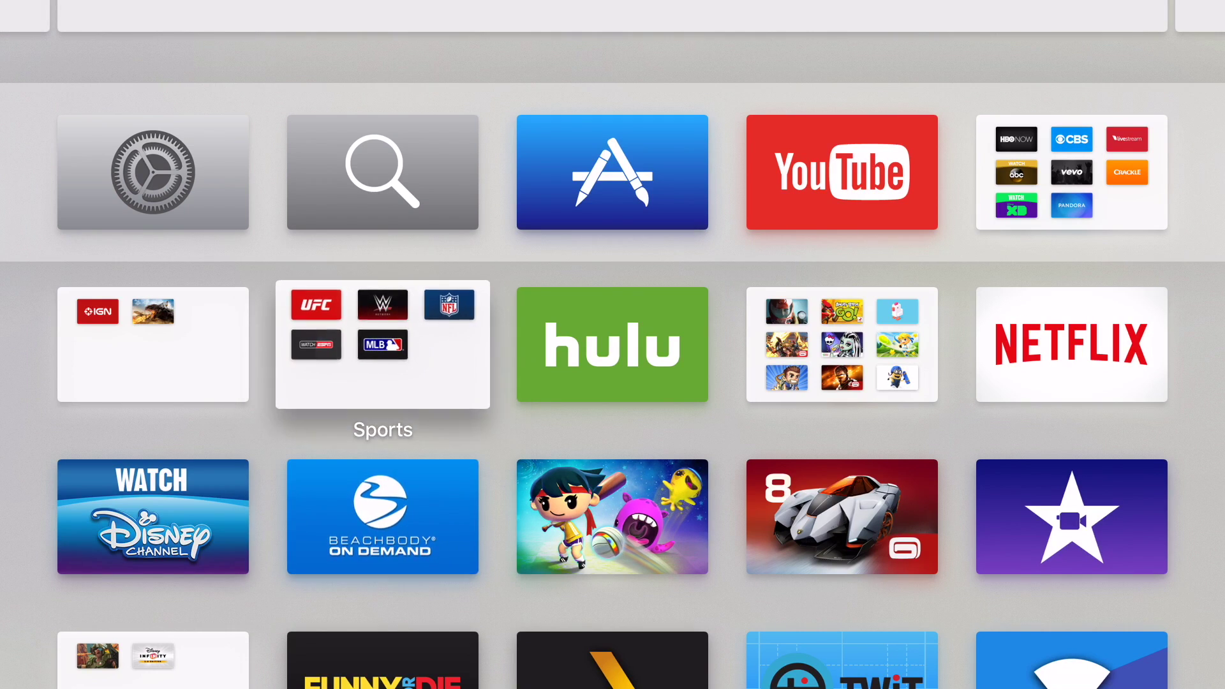
key(Return)
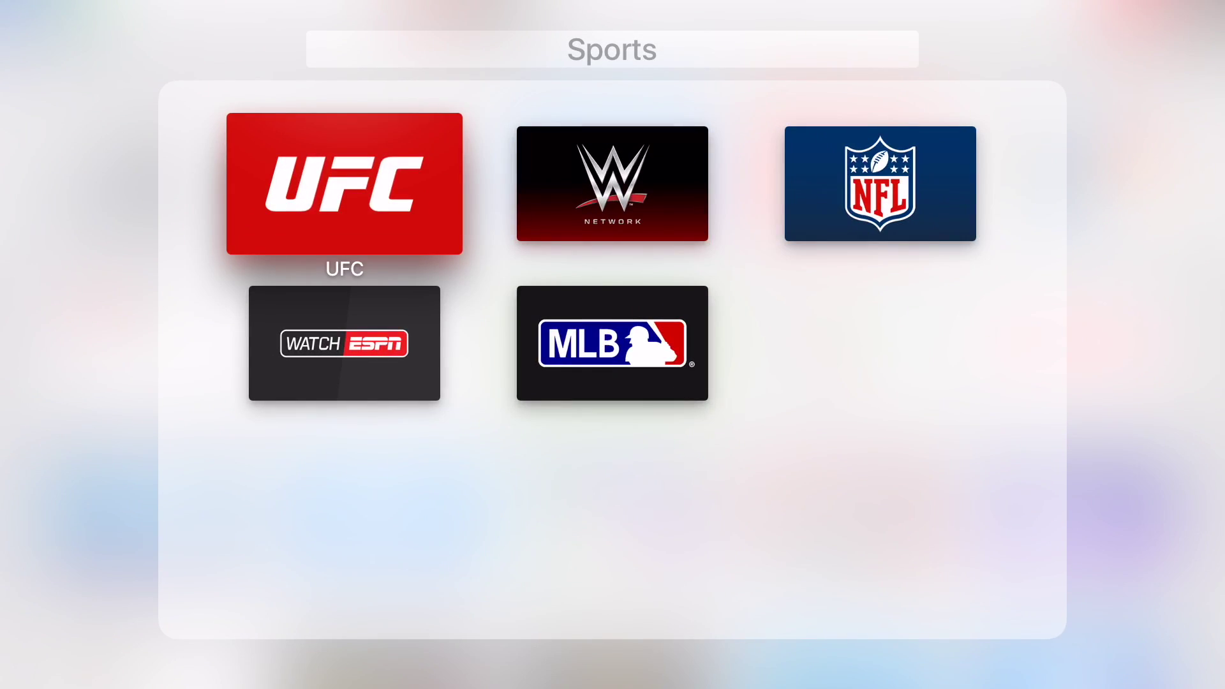
key(Escape)
Put the blue Wi-Fi app beside TWiT into a new folder named "tools".
key(Down)
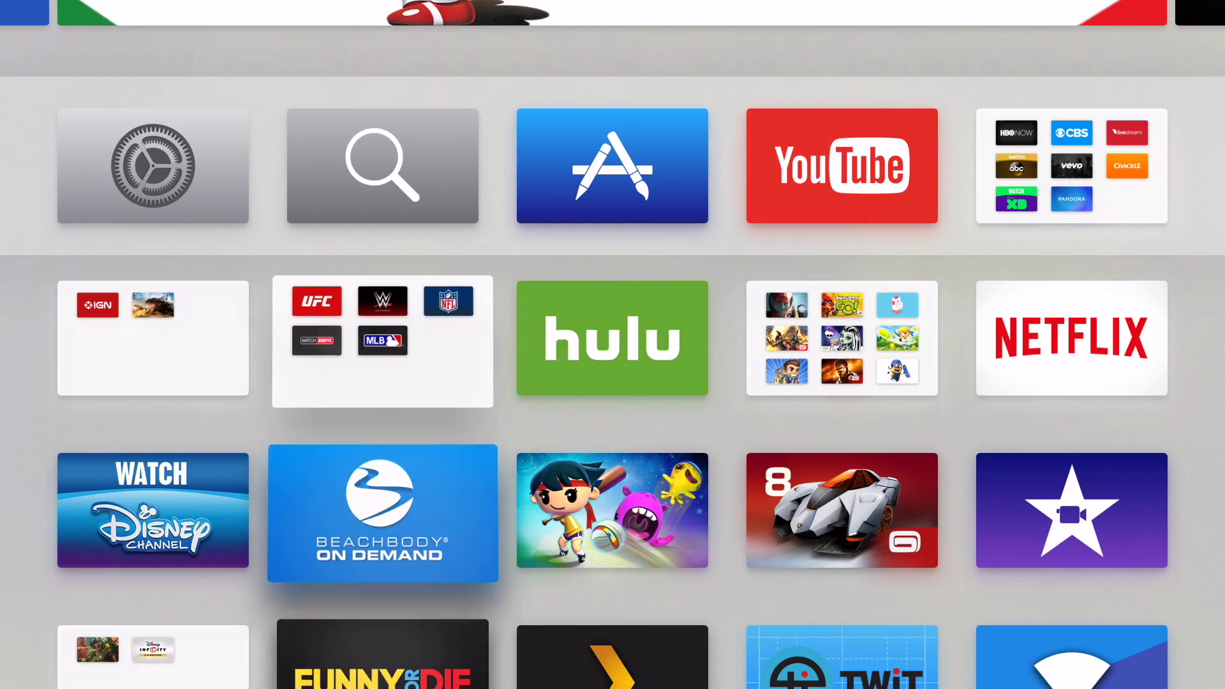
key(Down)
key(Right)
key(Right)
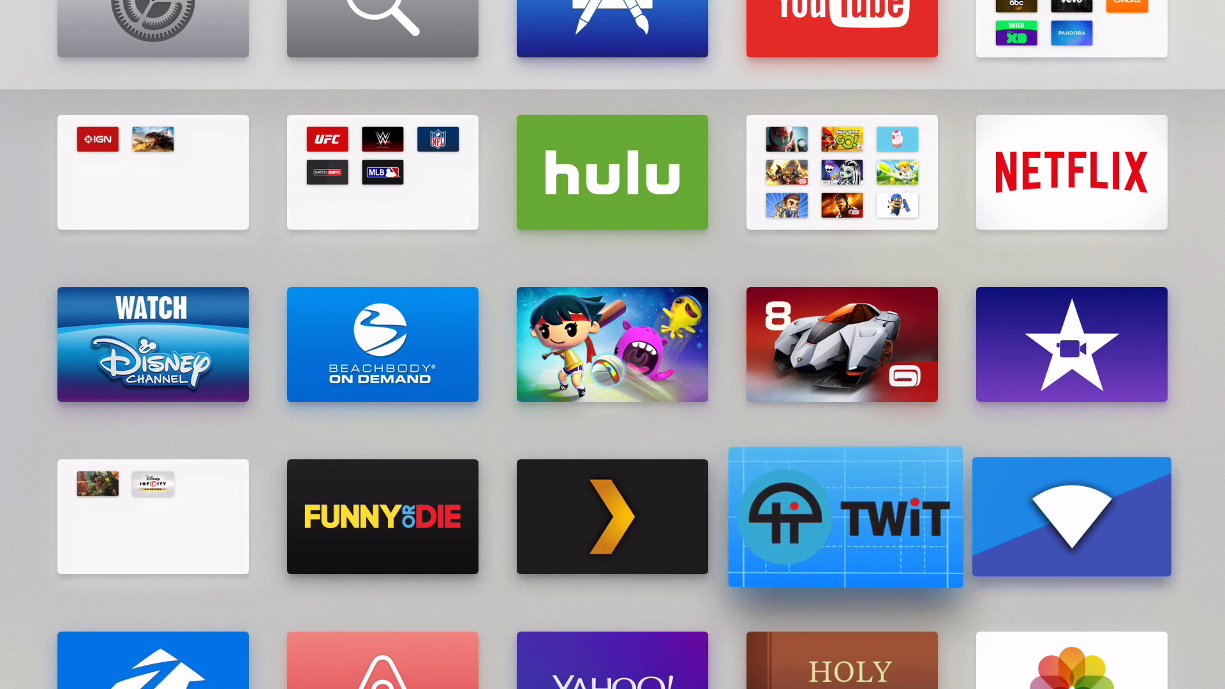
key(Right)
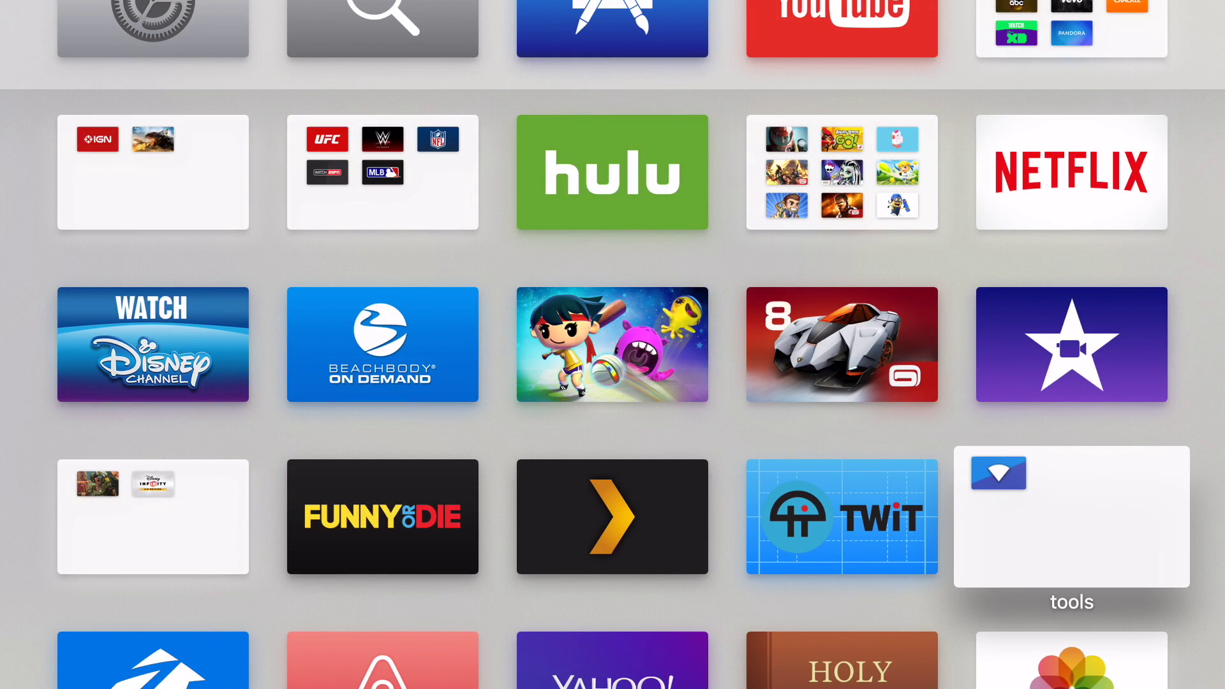
Look along the home screen row between the tools and "Games for kids" folders.
key(Left)
key(Left)
key(Left)
key(Right)
key(Right)
key(Right)
key(Left)
key(Left)
key(Left)
key(Left)
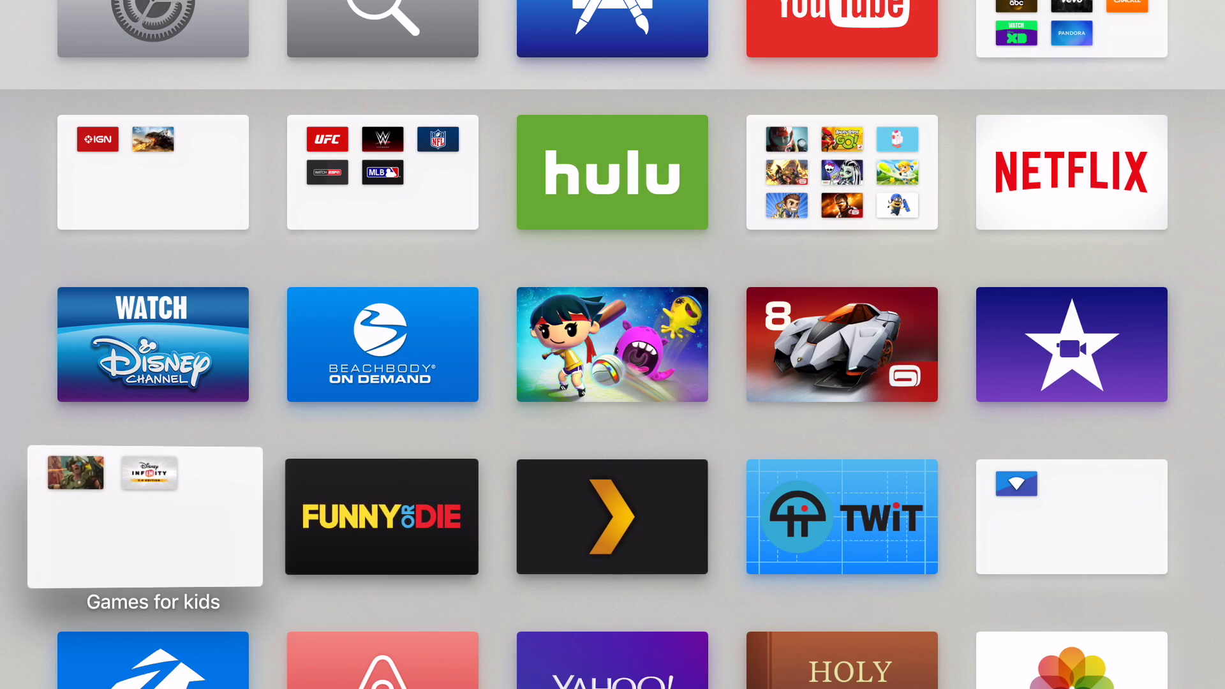
key(Right)
key(Right)
key(Right)
key(Right)
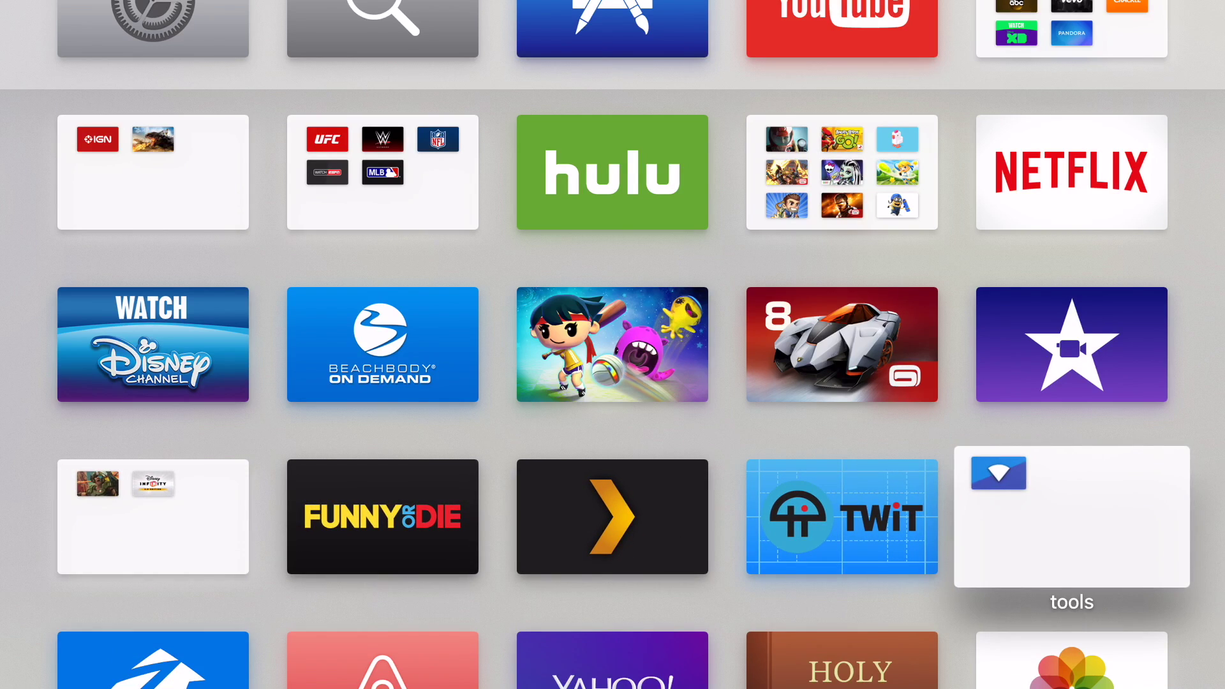
Open the Photos app to view its iCloud Photos screen, and return to the home screen.
key(Down)
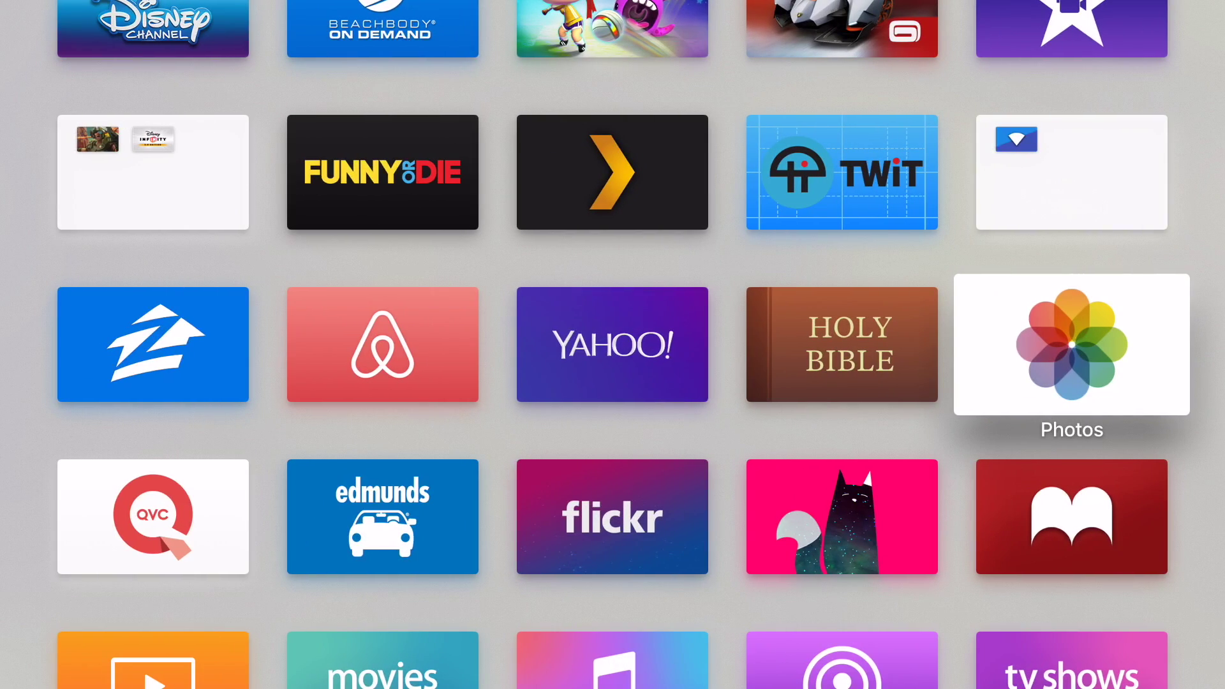
key(Return)
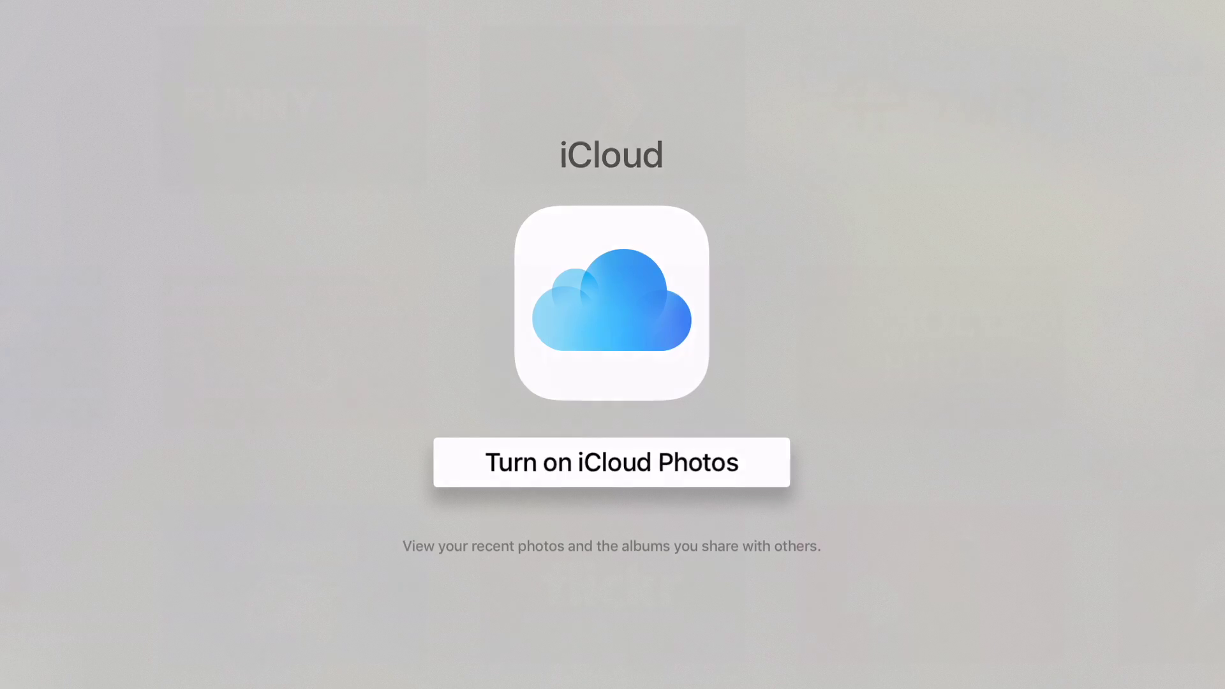
key(Escape)
key(Home)
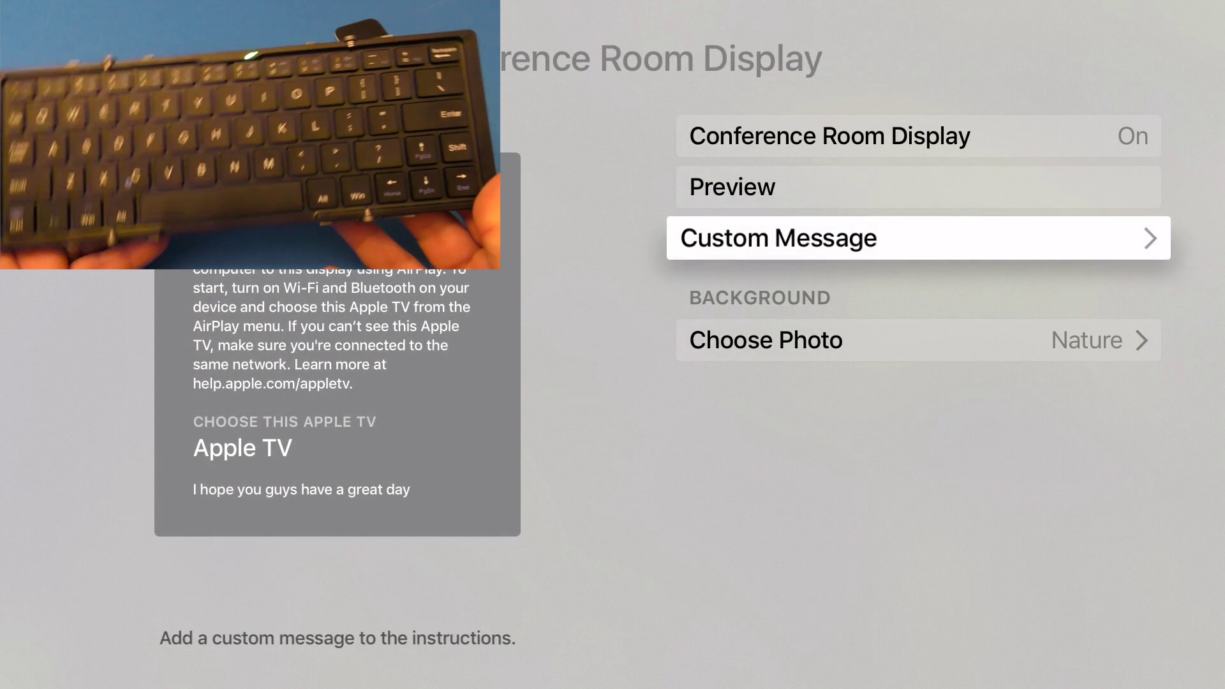
Leave the Conference Room Display and AirPlay settings and open the Remotes and Devices settings.
key(Escape)
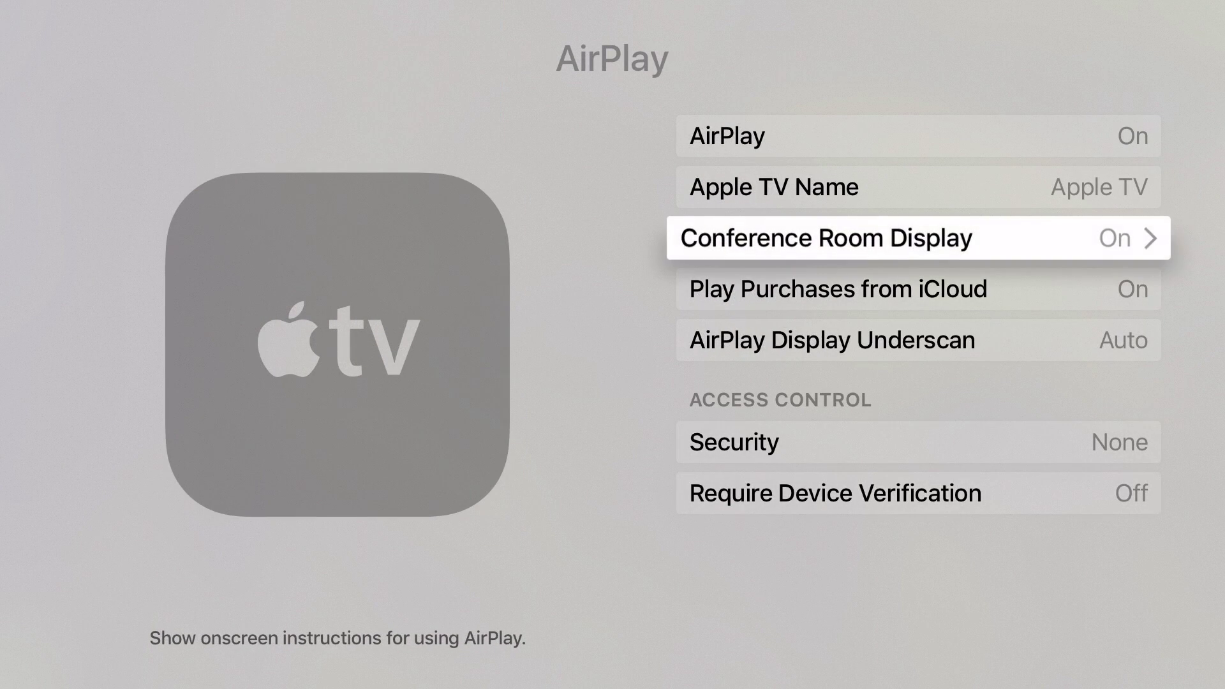
key(Escape)
key(Up)
key(Up)
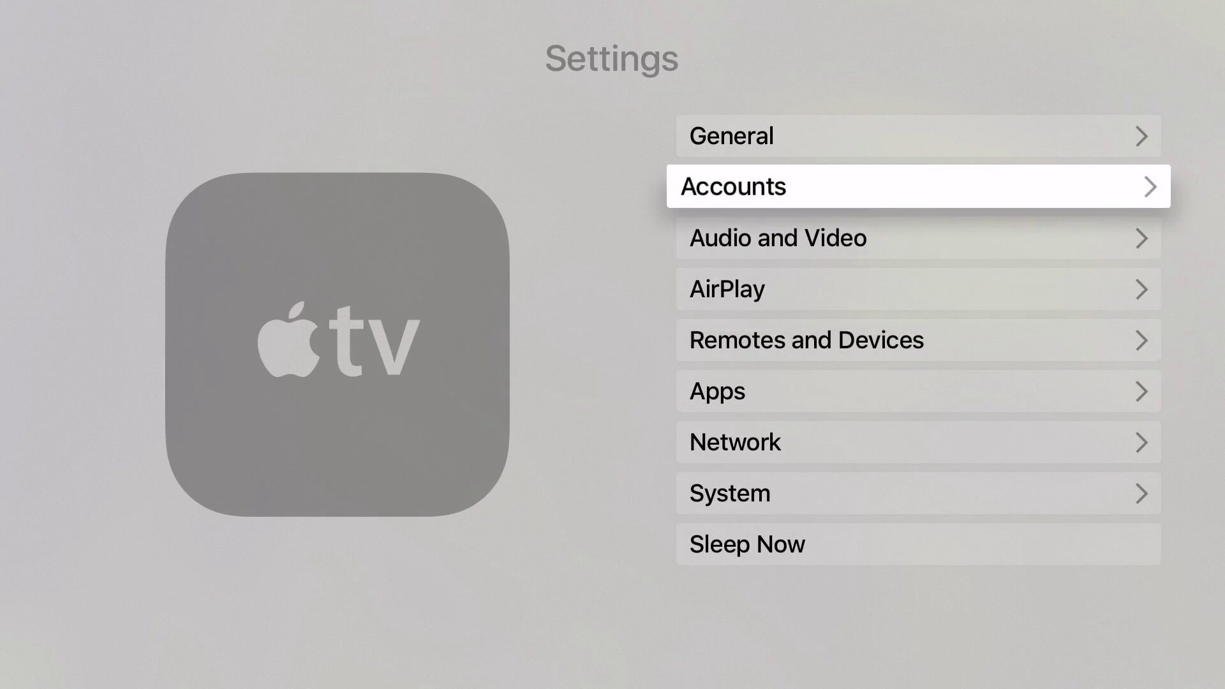
key(Down)
key(Down)
key(Down)
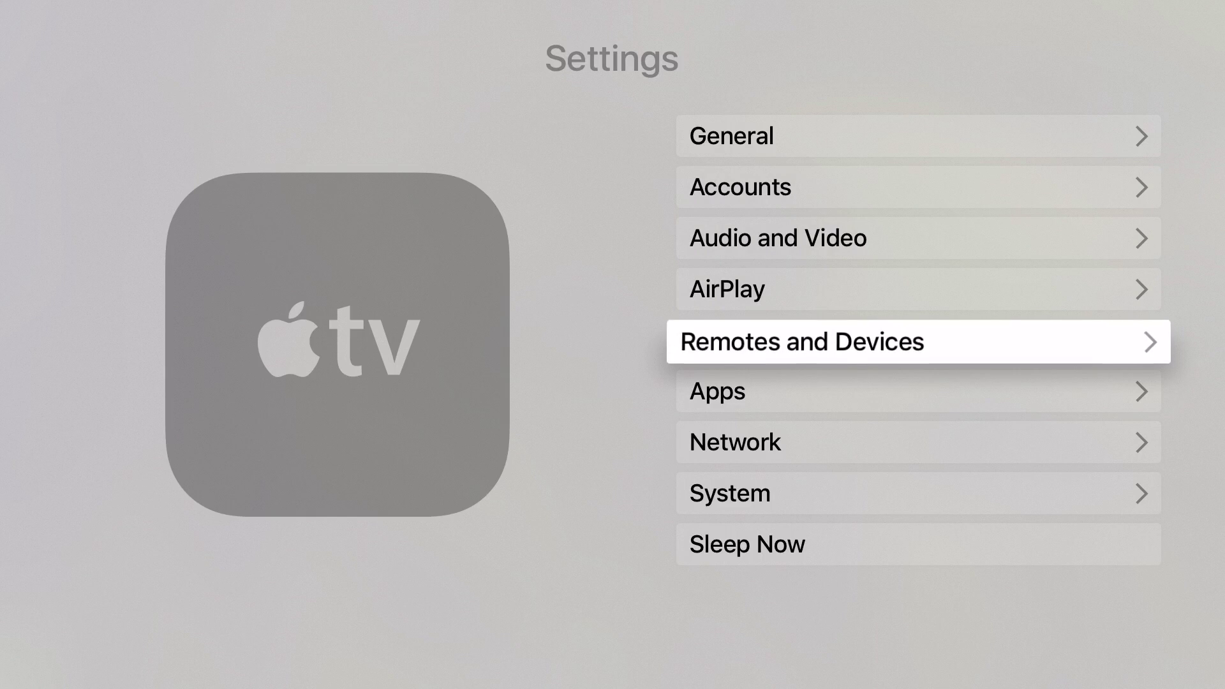
key(Return)
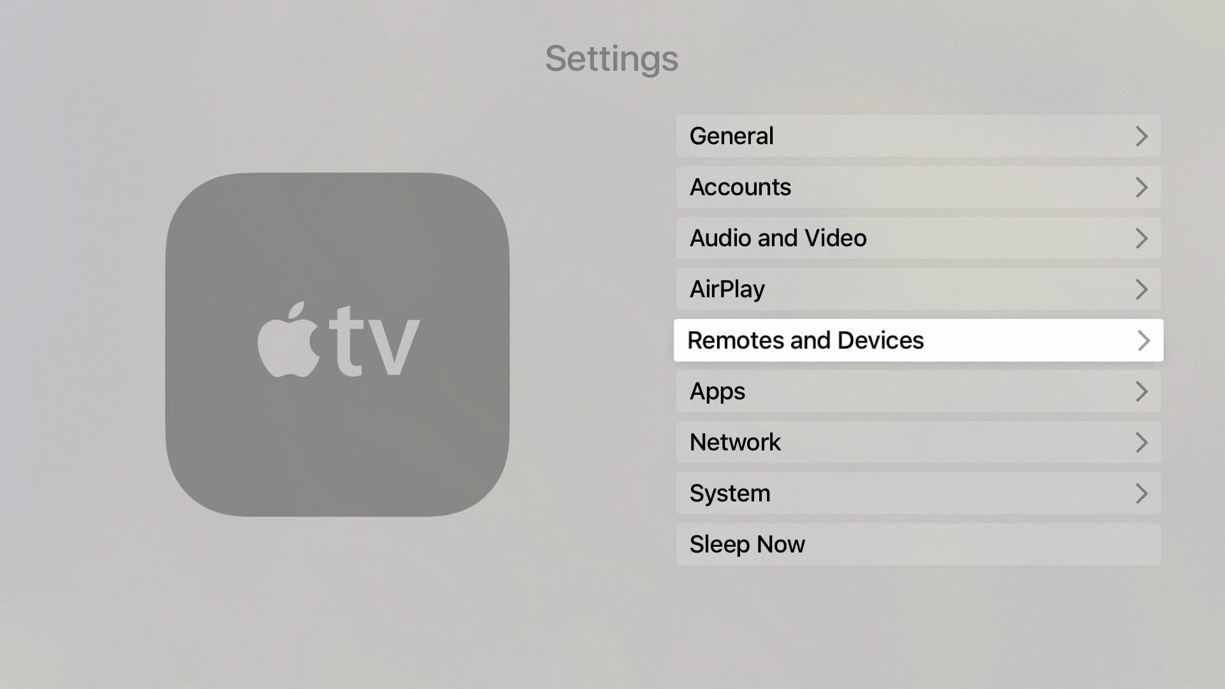
key(Return)
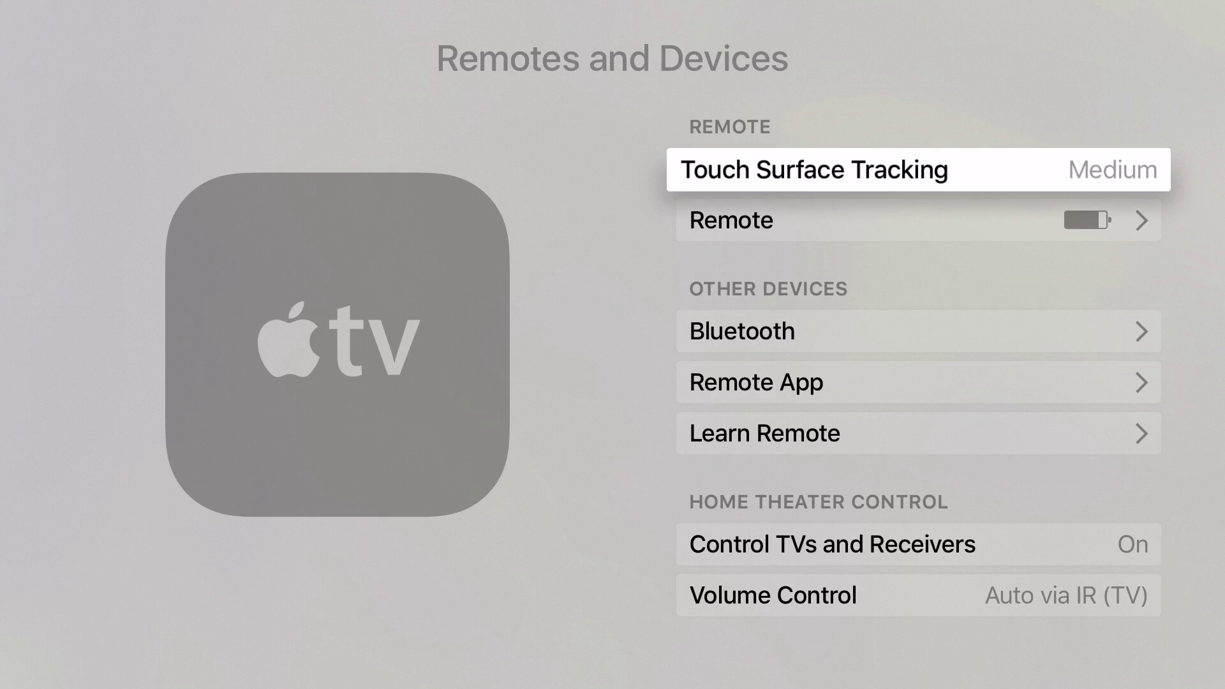
Open the Bluetooth settings and pair the device listed as Bluetooth Keyboard.
key(Down)
key(Down)
key(Down)
key(Up)
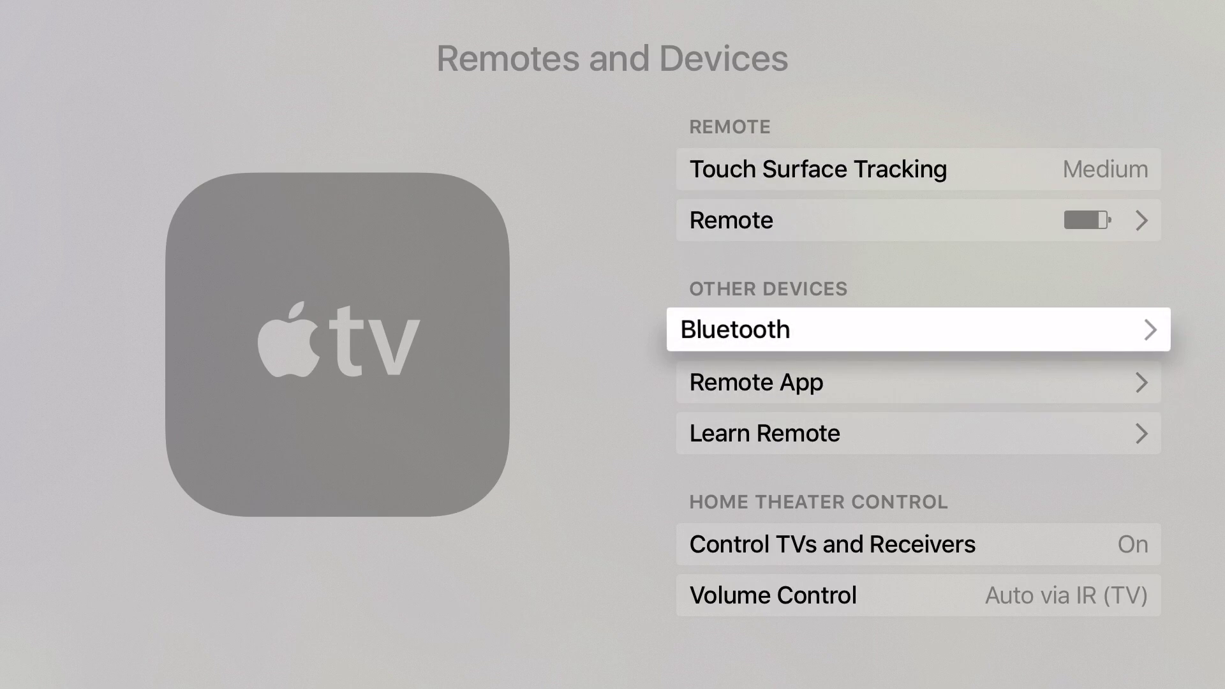
key(Return)
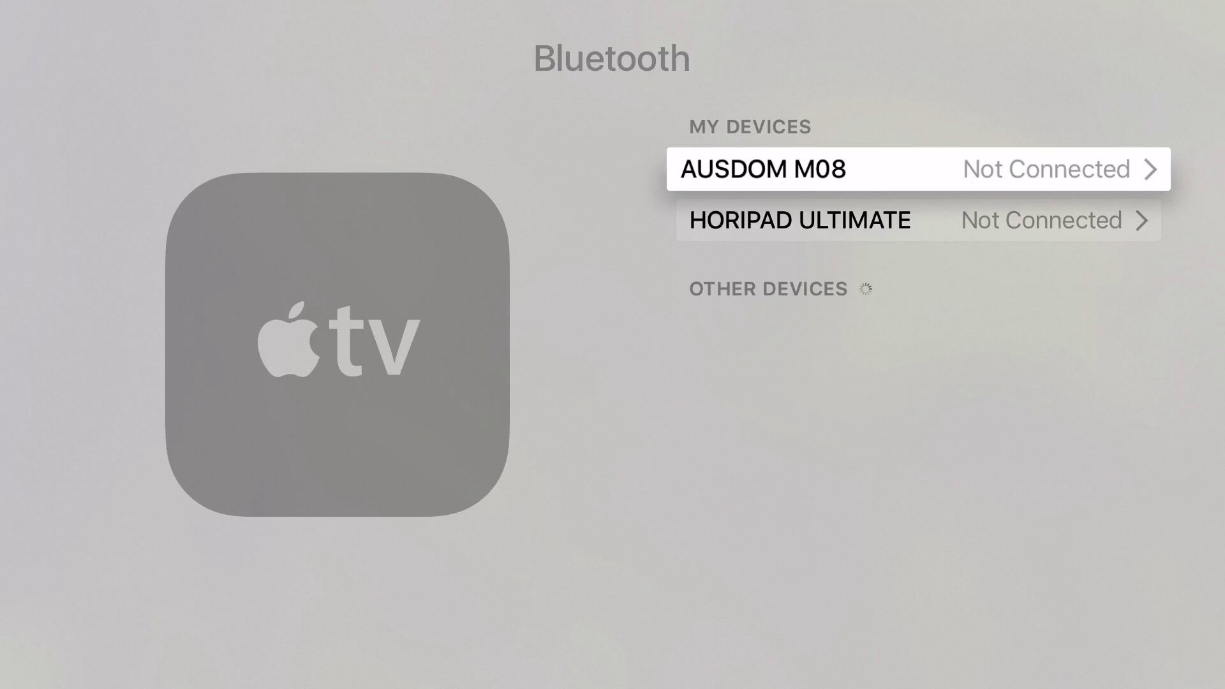
key(Down)
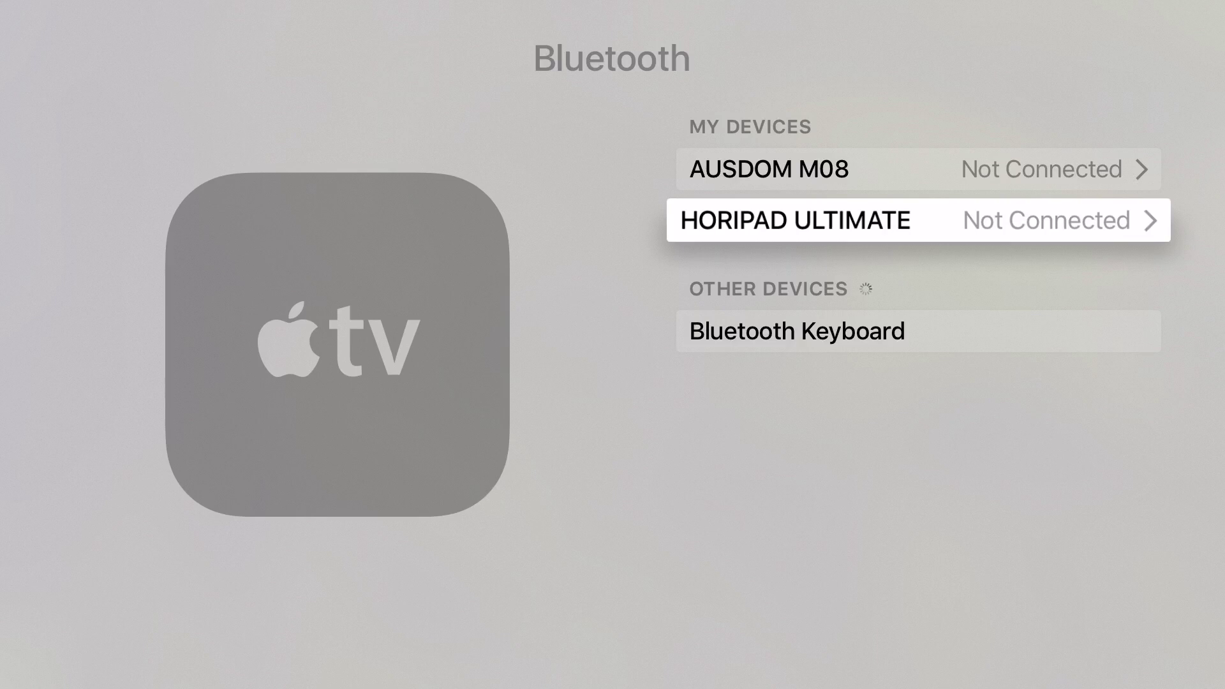
key(Down)
key(Return)
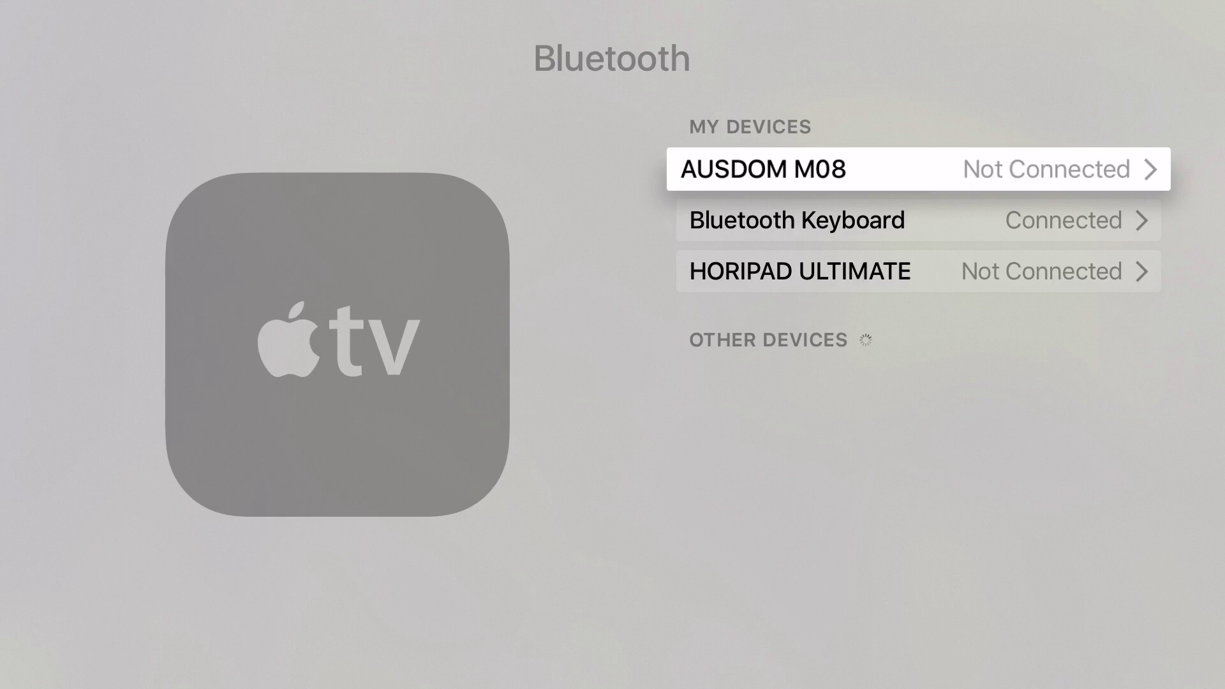
Leave the Bluetooth and Remotes and Devices settings and return to the home screen.
key(Escape)
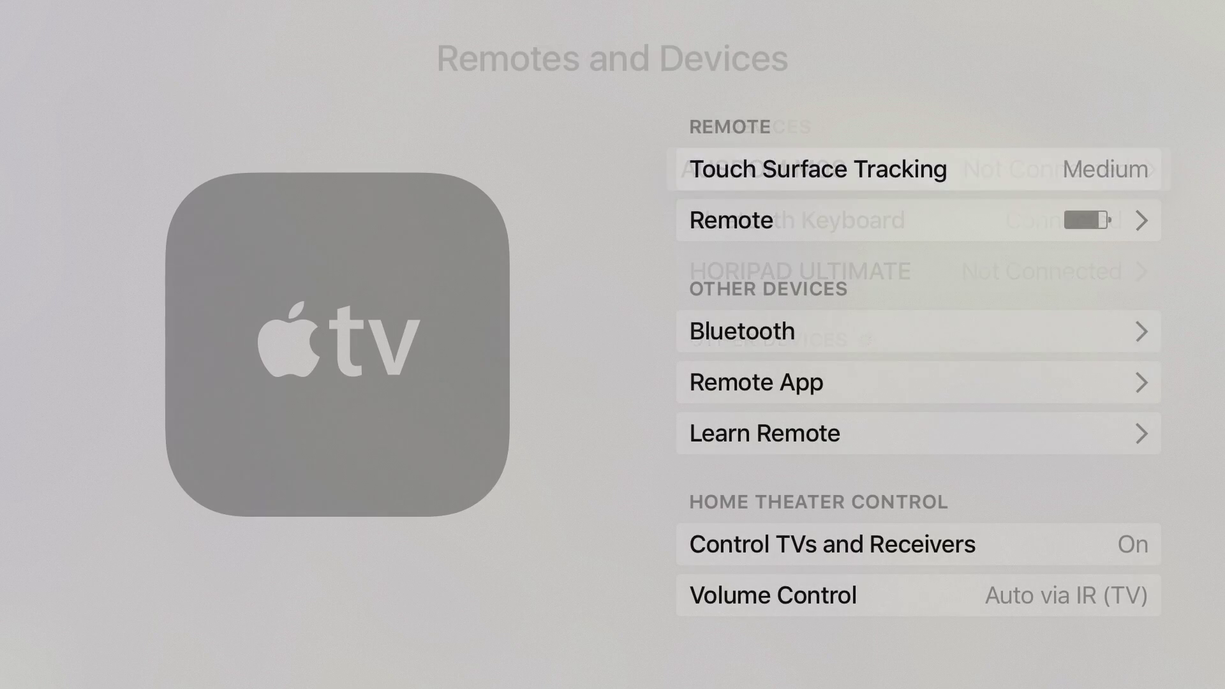
key(Escape)
key(Escape)
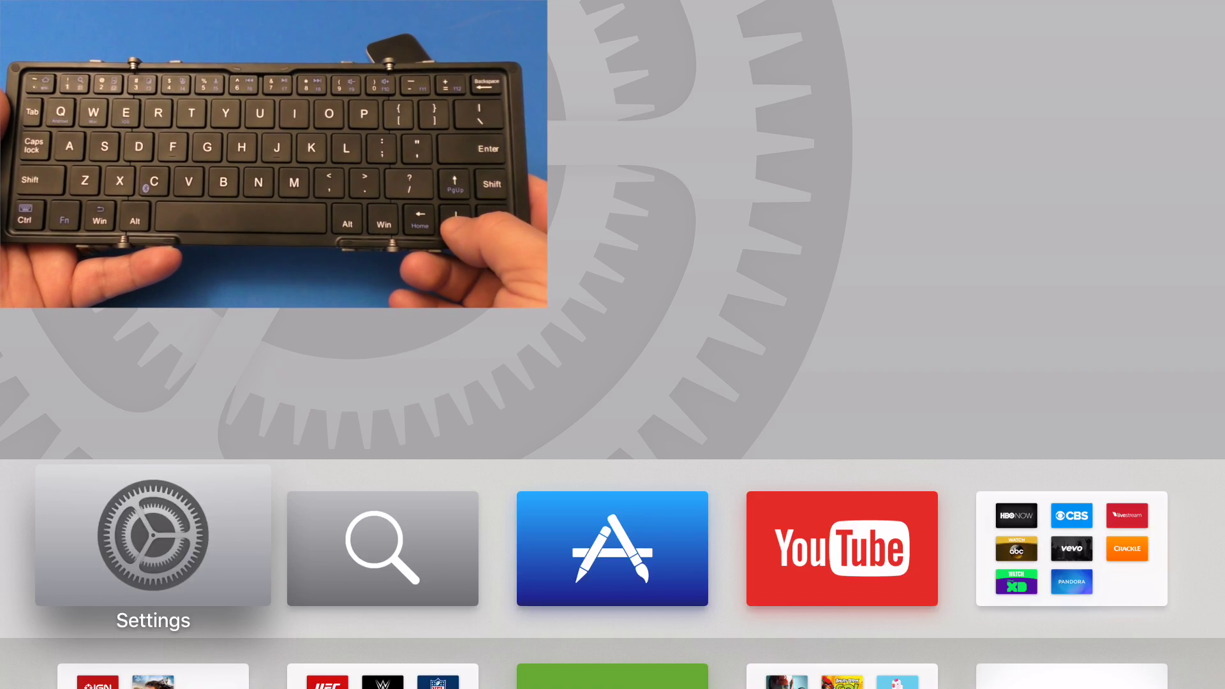
Look down the home screen rows below Search as far as the Airbnb app, and go back to Search.
key(Right)
key(Down)
key(Down)
key(Down)
key(Down)
key(Down)
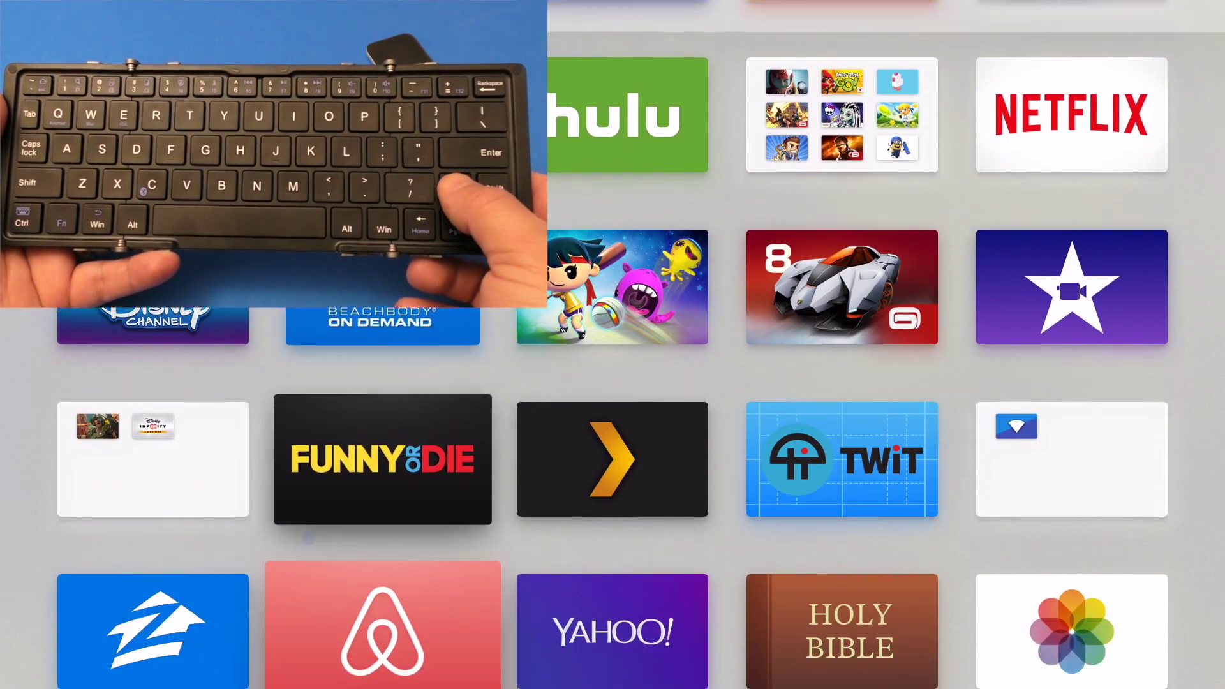
key(Up)
key(Up)
key(Up)
key(Up)
key(Up)
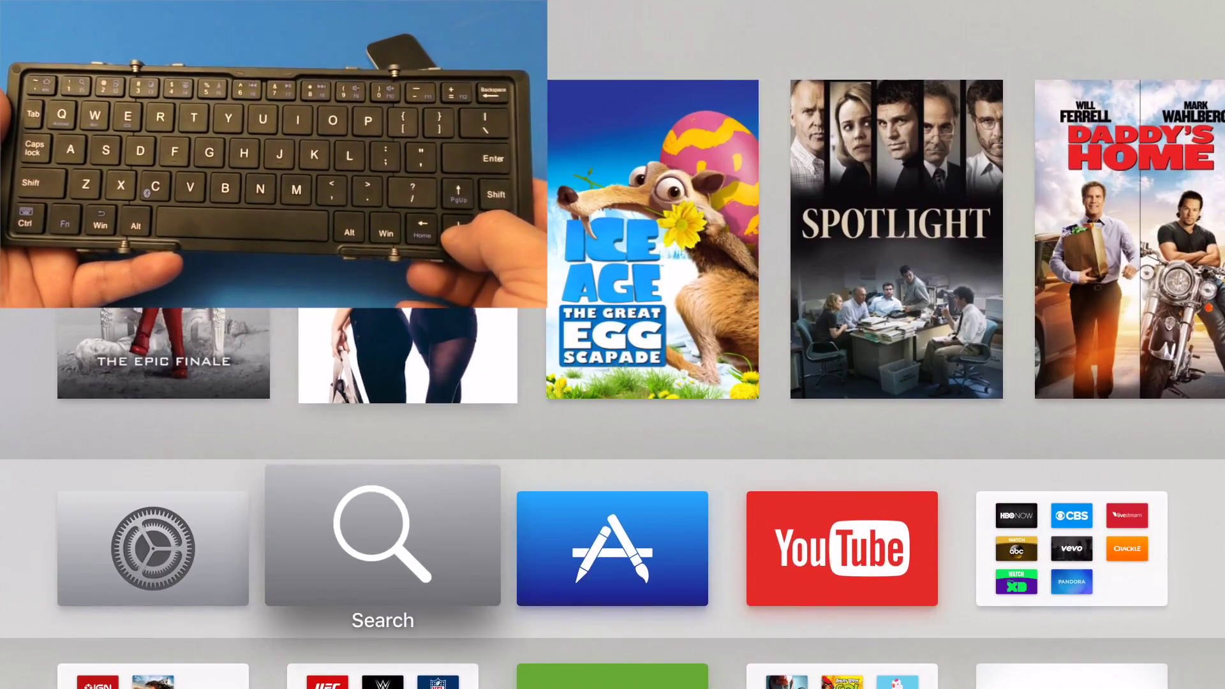
Look through the column of apps from the App Store down to Plex, and go back up to Hulu.
key(Down)
key(Down)
key(Up)
key(Right)
key(Down)
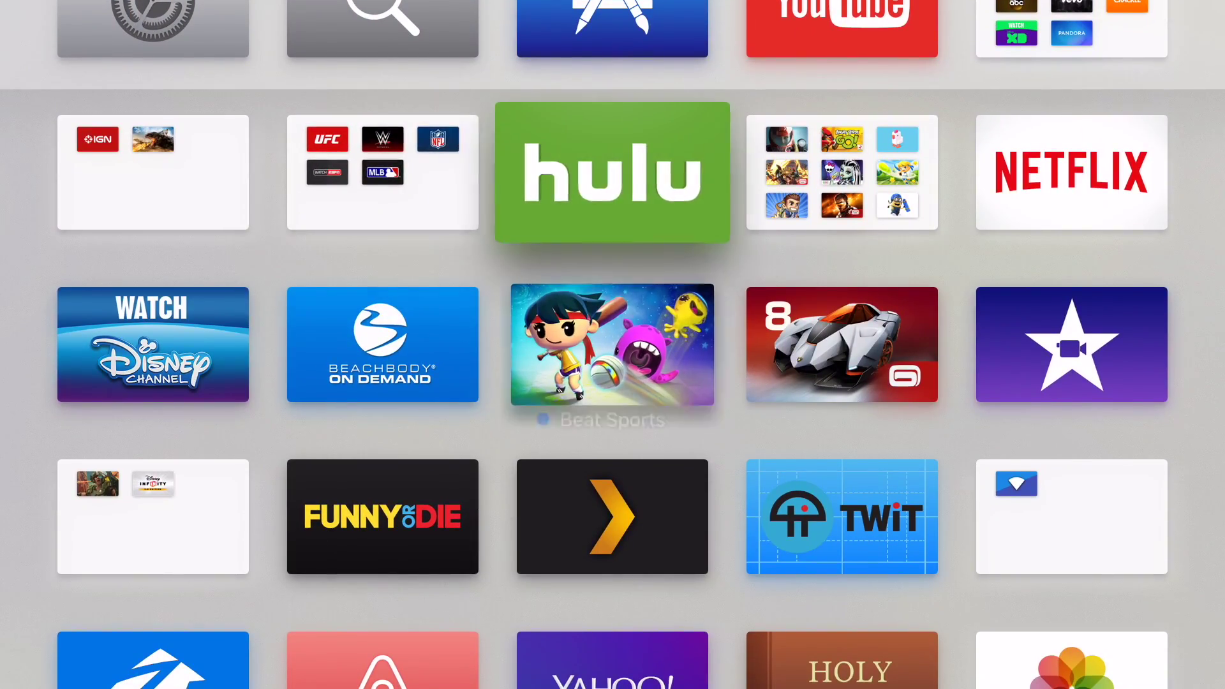
key(Down)
key(Up)
key(Up)
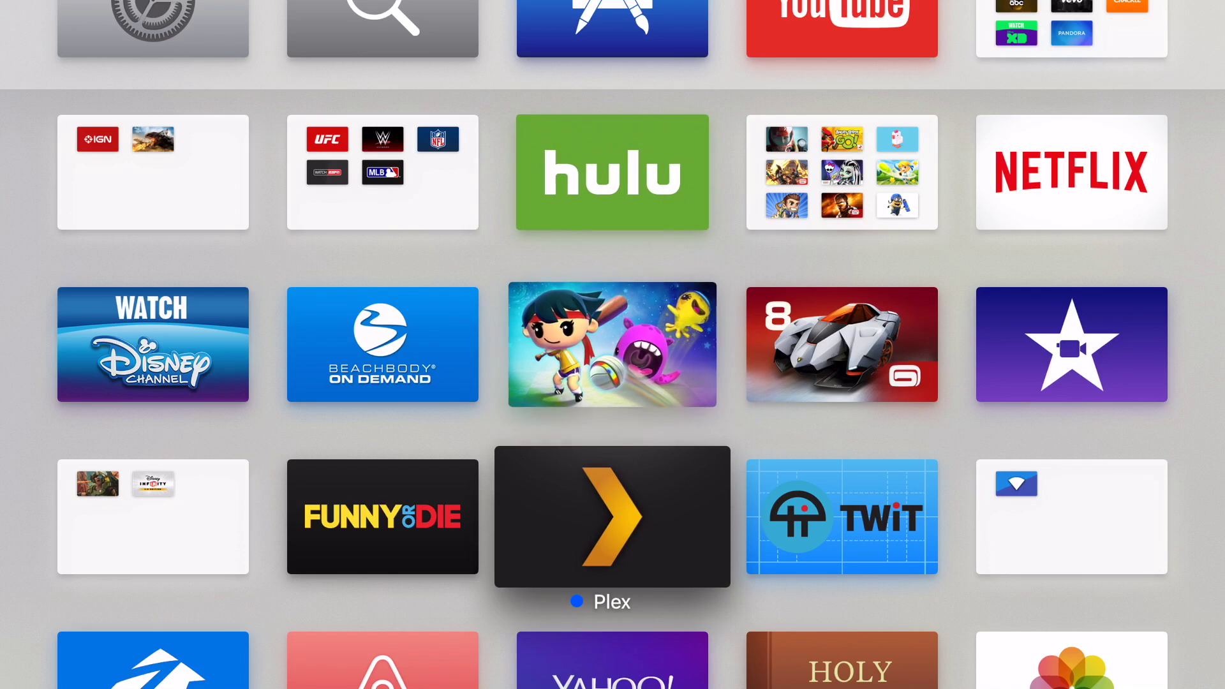
key(Up)
key(Up)
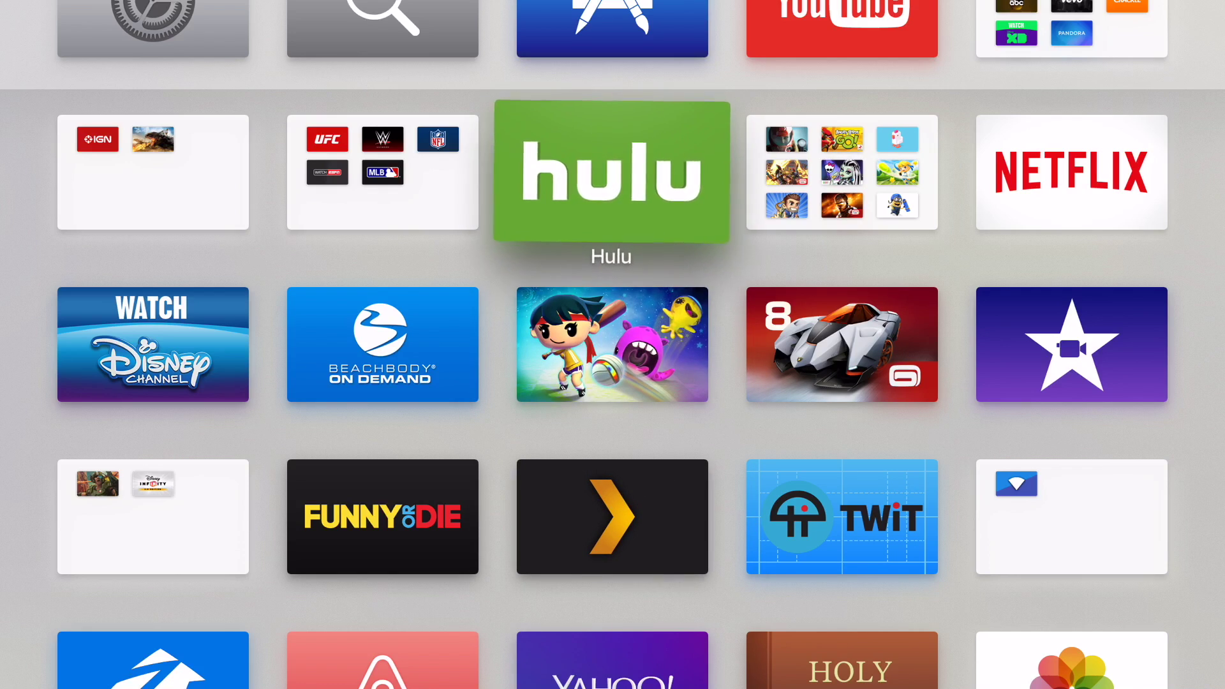
Move the Hulu app to the start of its row, and carry it down to the row with Yahoo and Holy Bible.
key(Left)
key(Left)
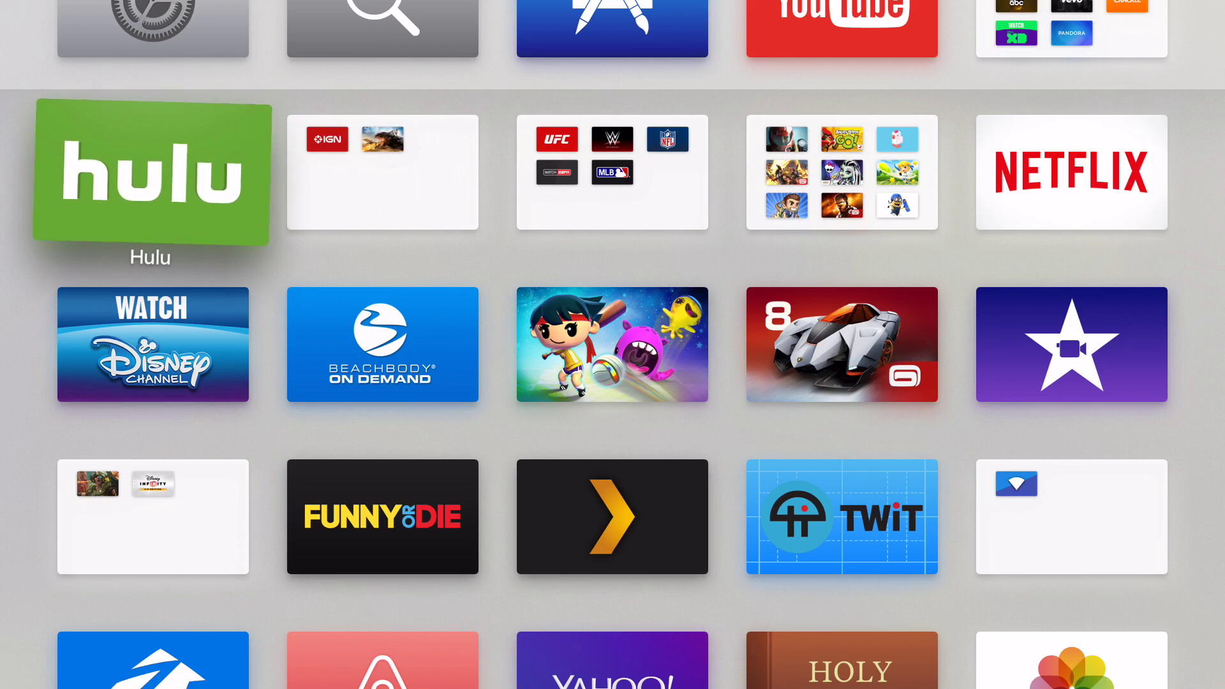
key(Down)
key(Down)
key(Down)
key(Right)
key(Right)
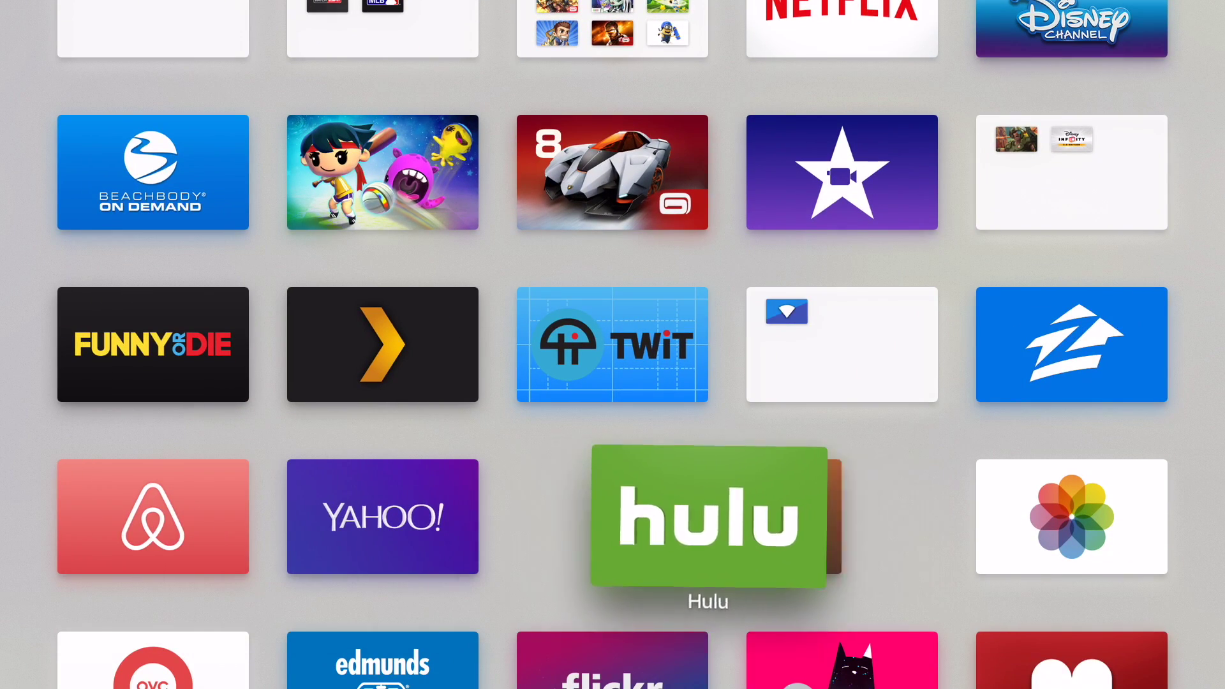
Move the Hulu app back up and place it between the Games folder and Netflix.
key(Right)
key(Up)
key(Up)
key(Up)
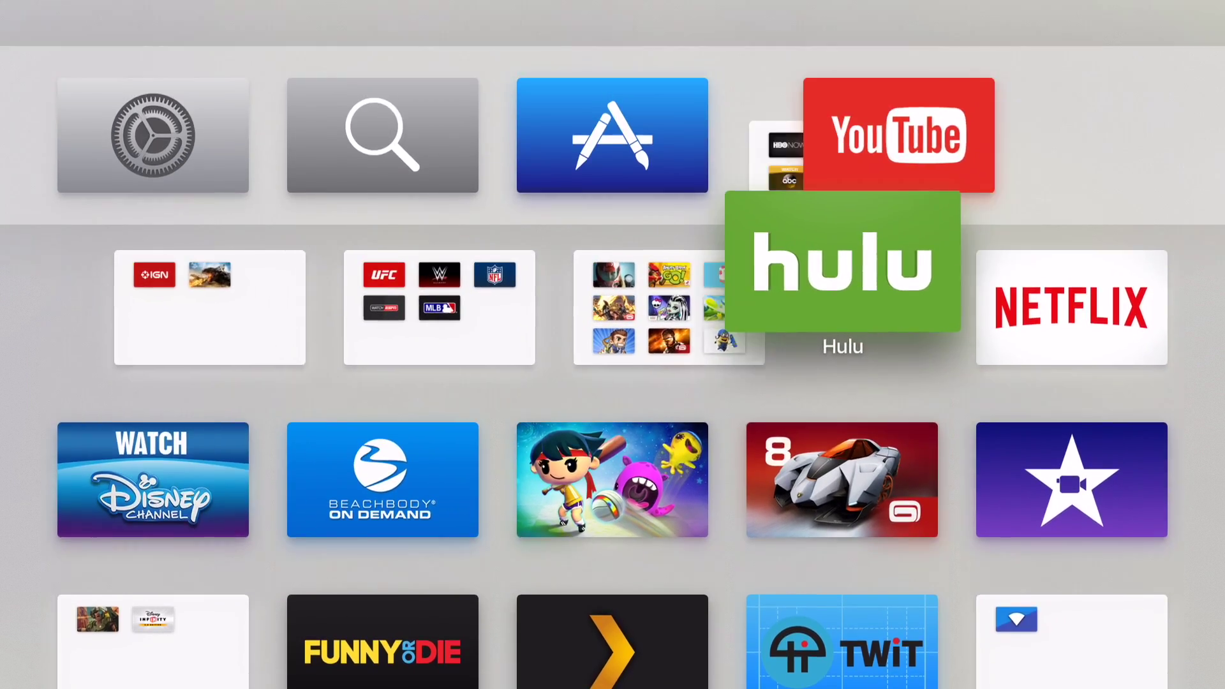
key(Down)
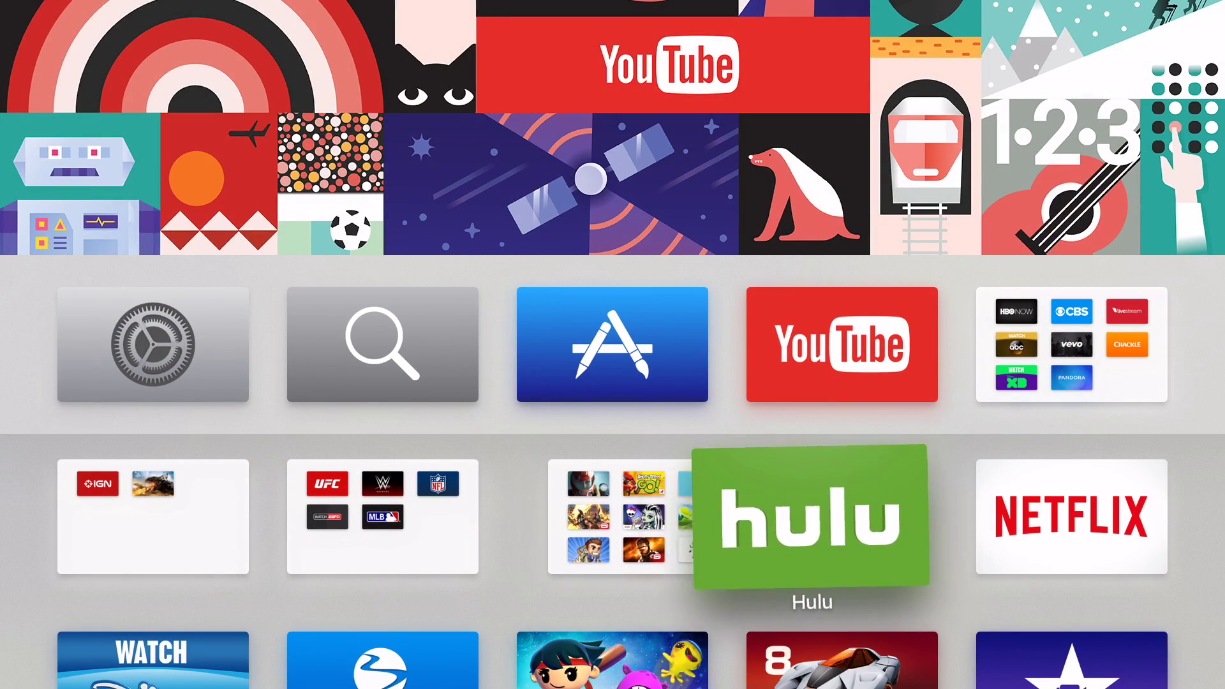
key(Right)
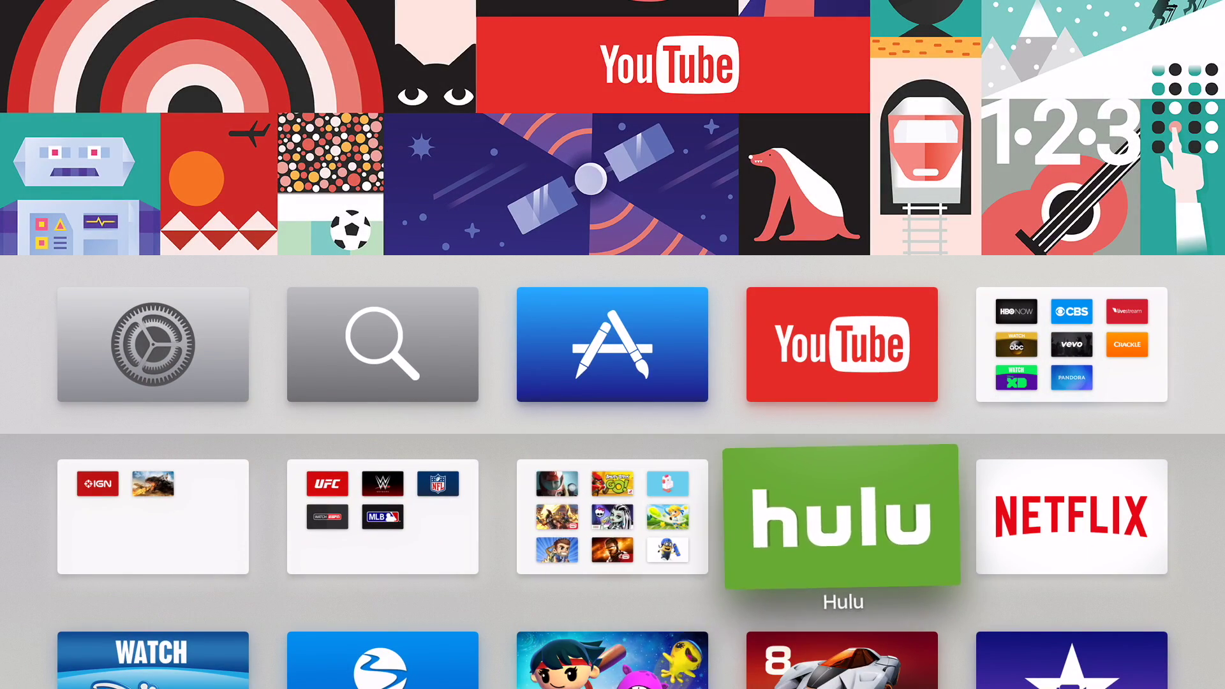
Swap the Hulu app back and forth with the neighbouring Games folder, ending beside Netflix.
key(Left)
key(Right)
key(Left)
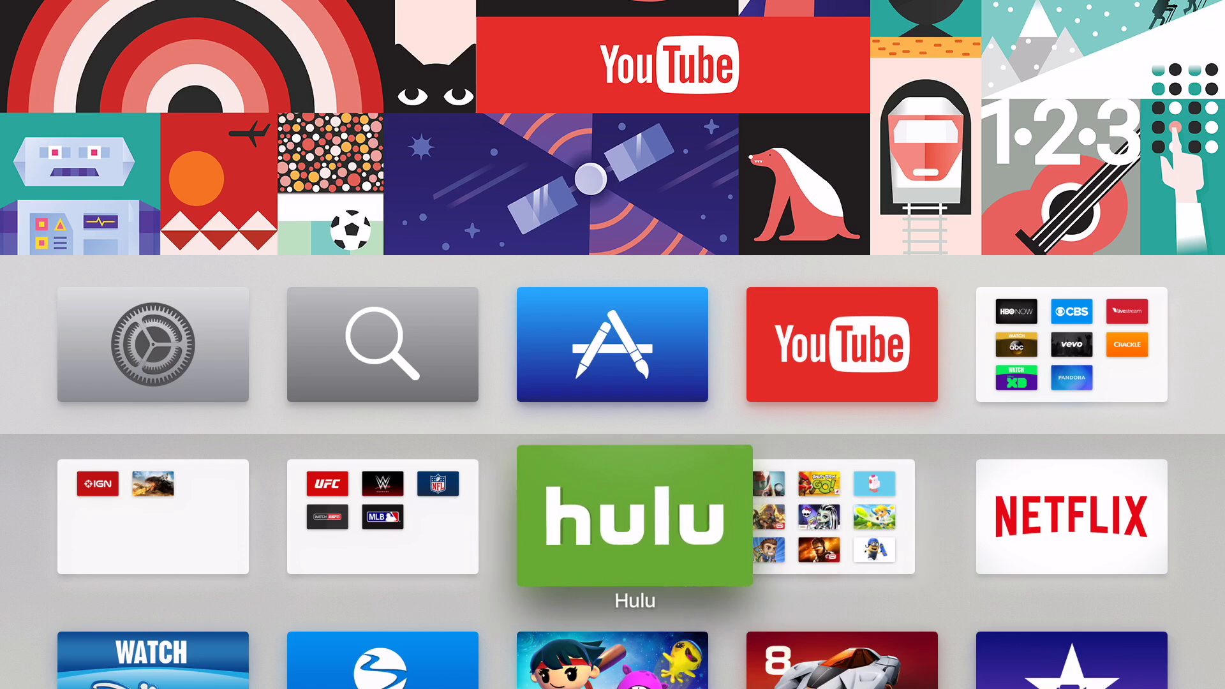
key(Right)
key(Left)
key(Right)
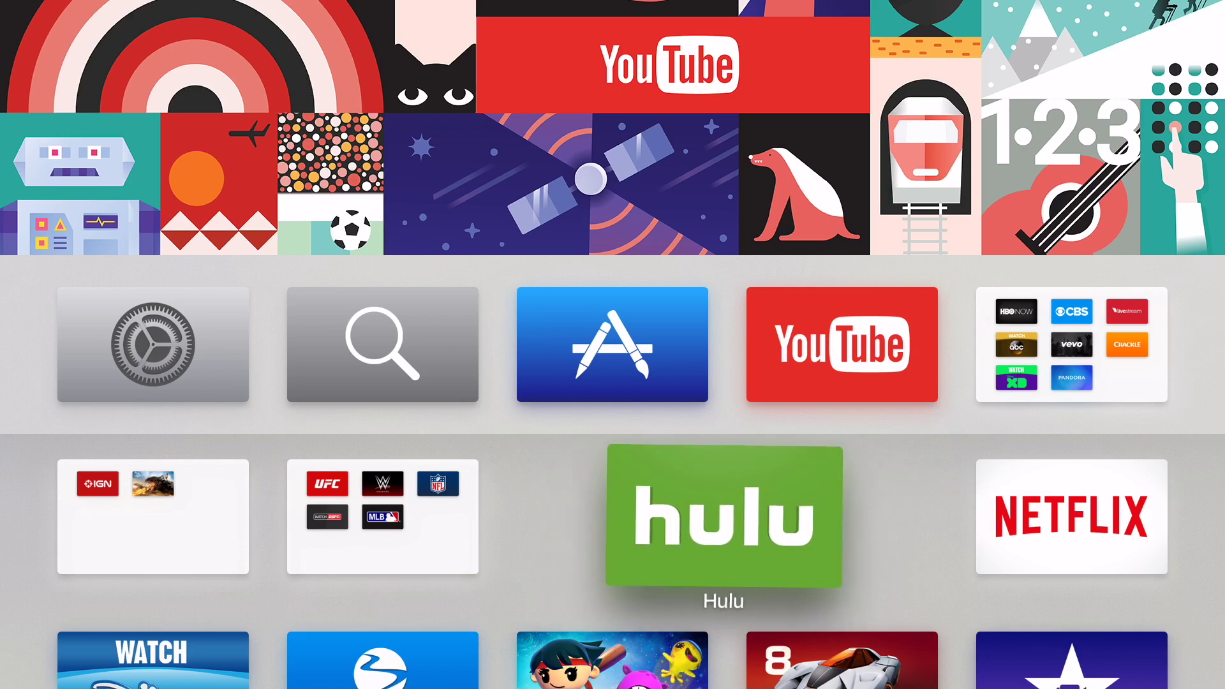
key(Left)
key(Right)
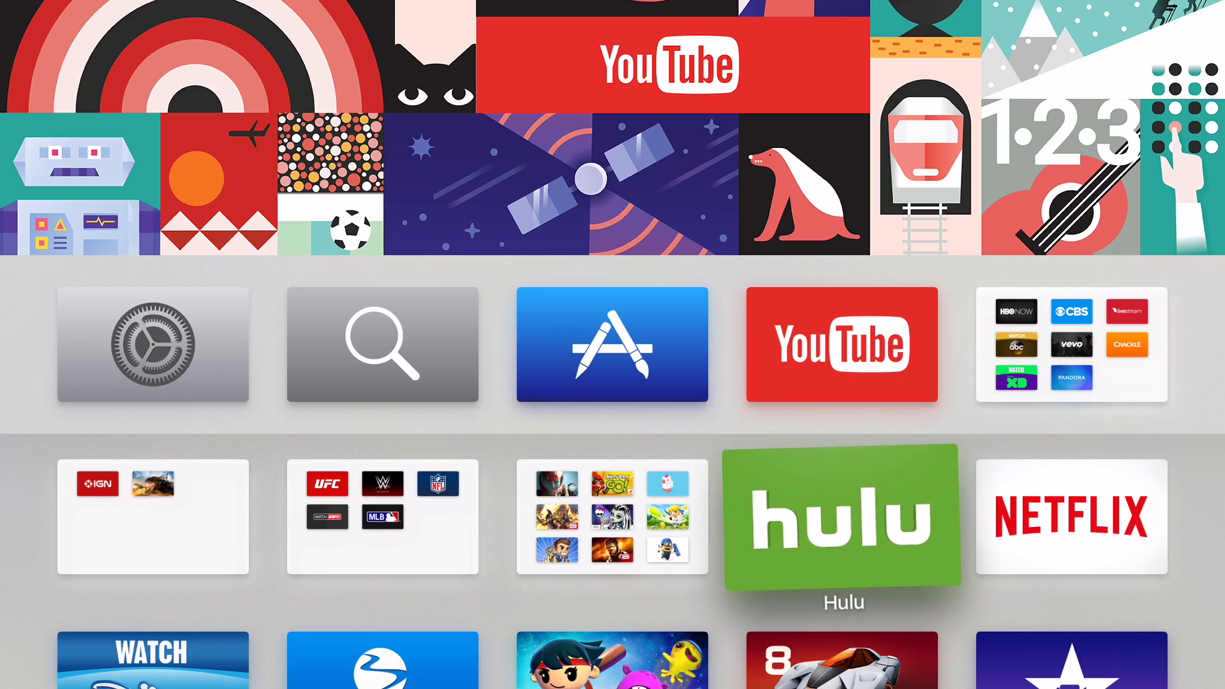
Move the Hulu app into the existing Entertainment folder.
key(space)
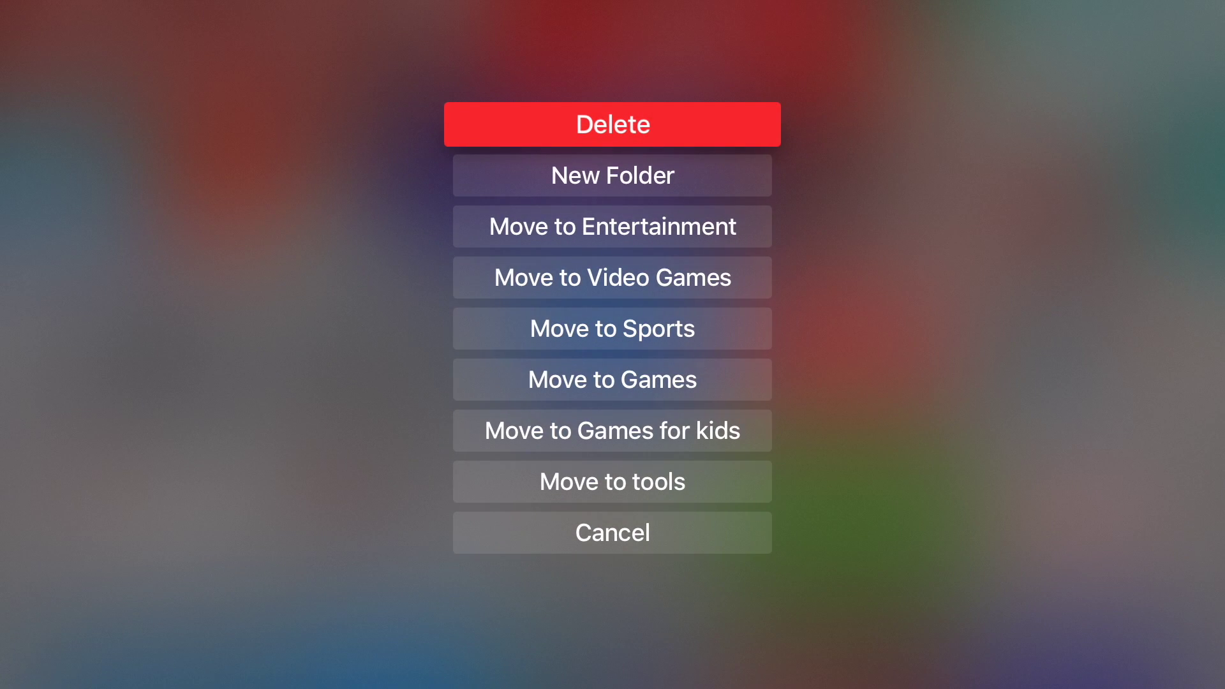
key(Down)
key(Down)
key(Down)
key(Down)
key(Down)
key(Down)
key(Down)
key(Down)
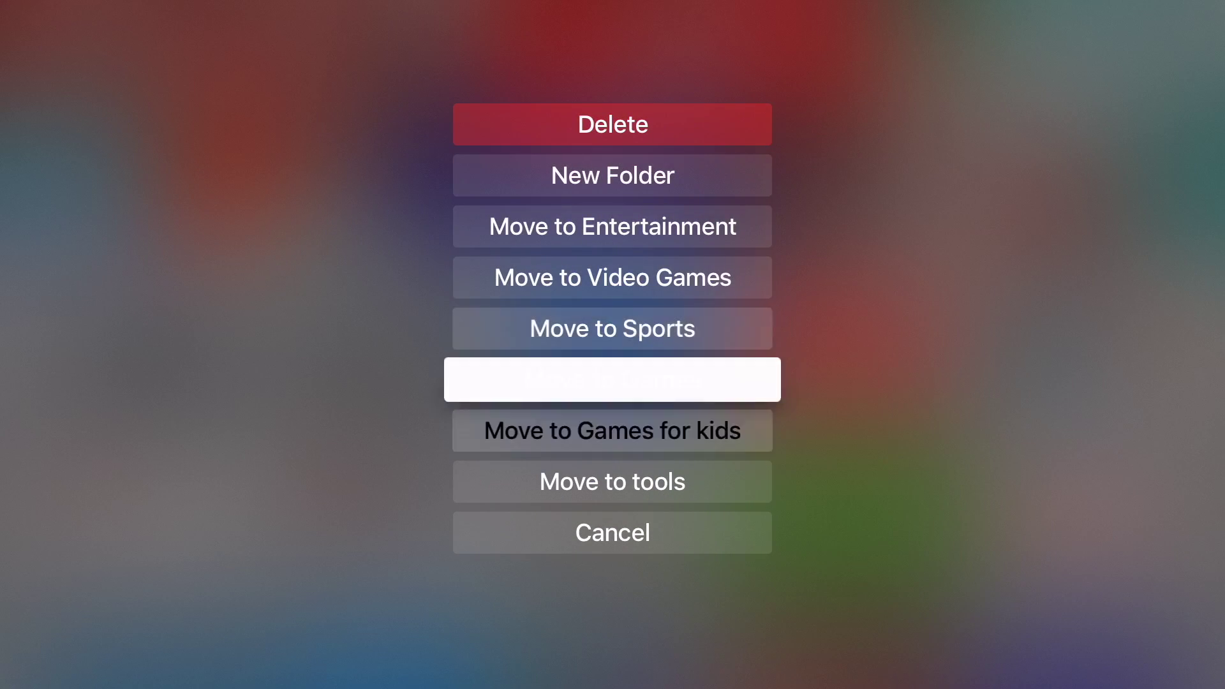
key(Up)
key(Up)
key(Up)
key(Up)
key(Up)
key(Up)
key(Up)
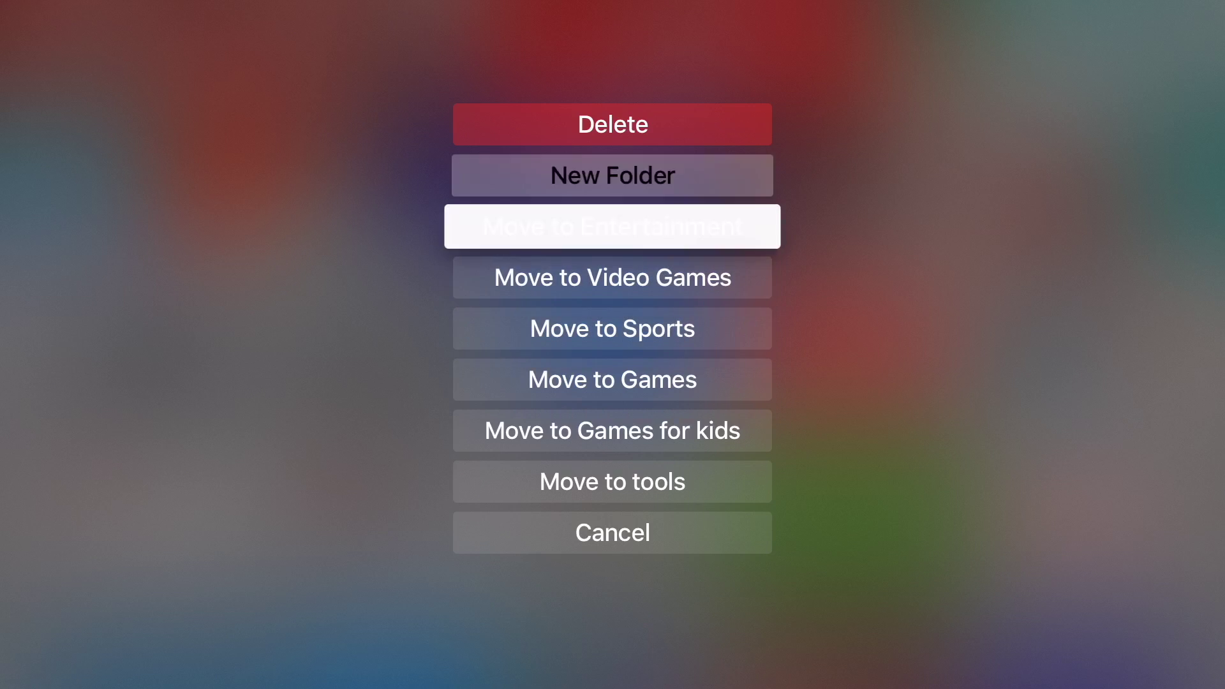
key(Down)
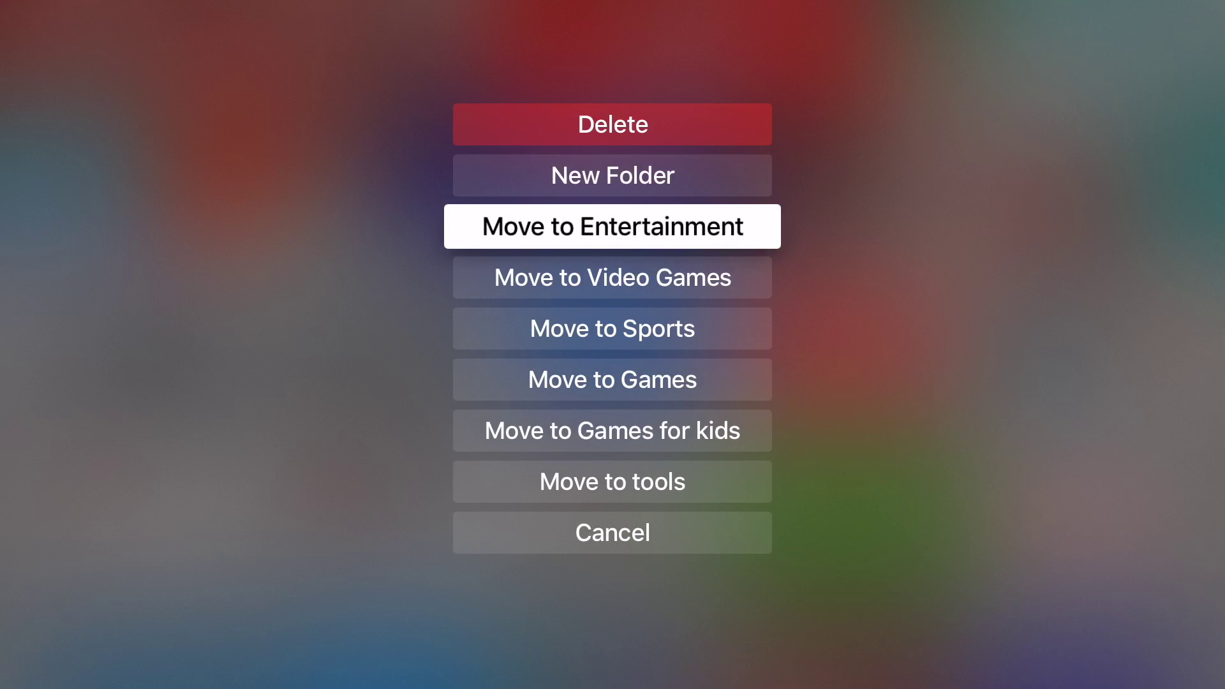
key(Return)
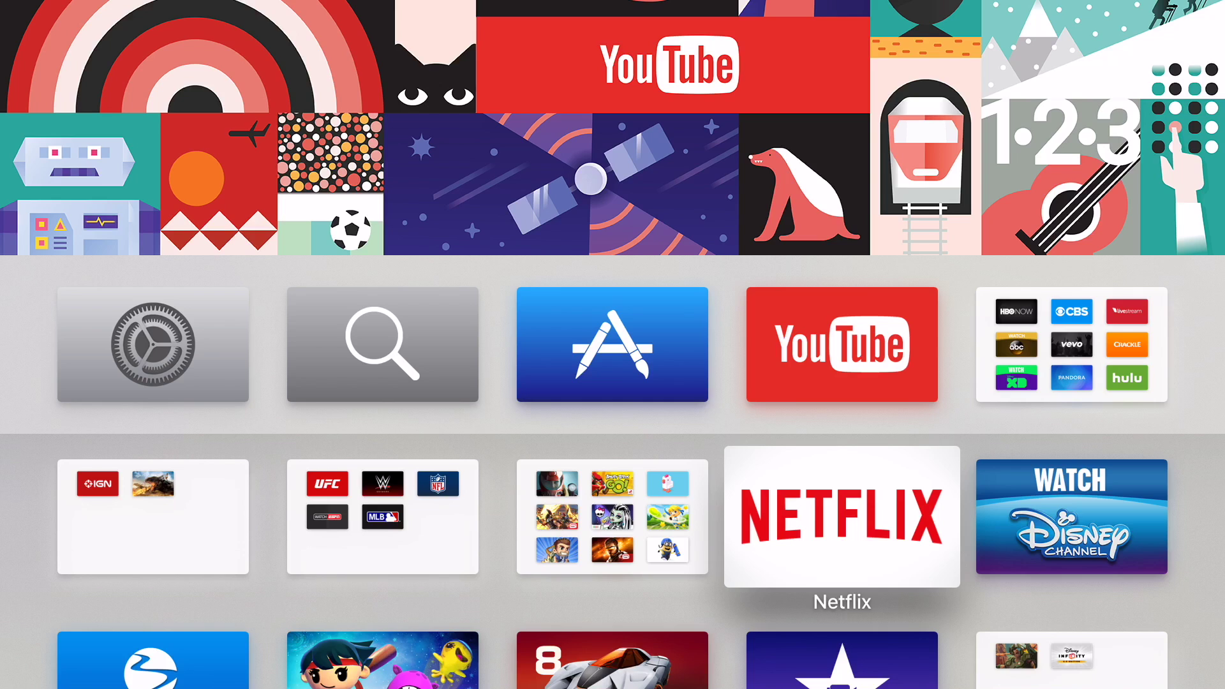
Open the Entertainment folder to view its apps, and close it again.
key(Up)
key(Right)
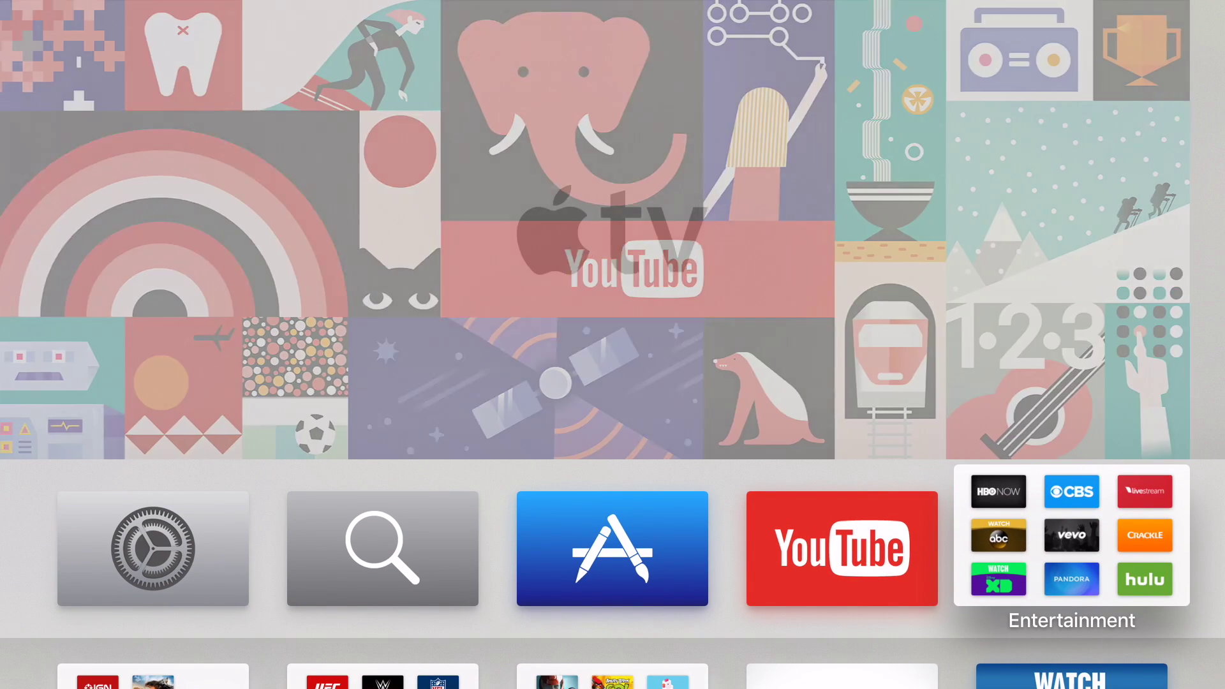
key(Return)
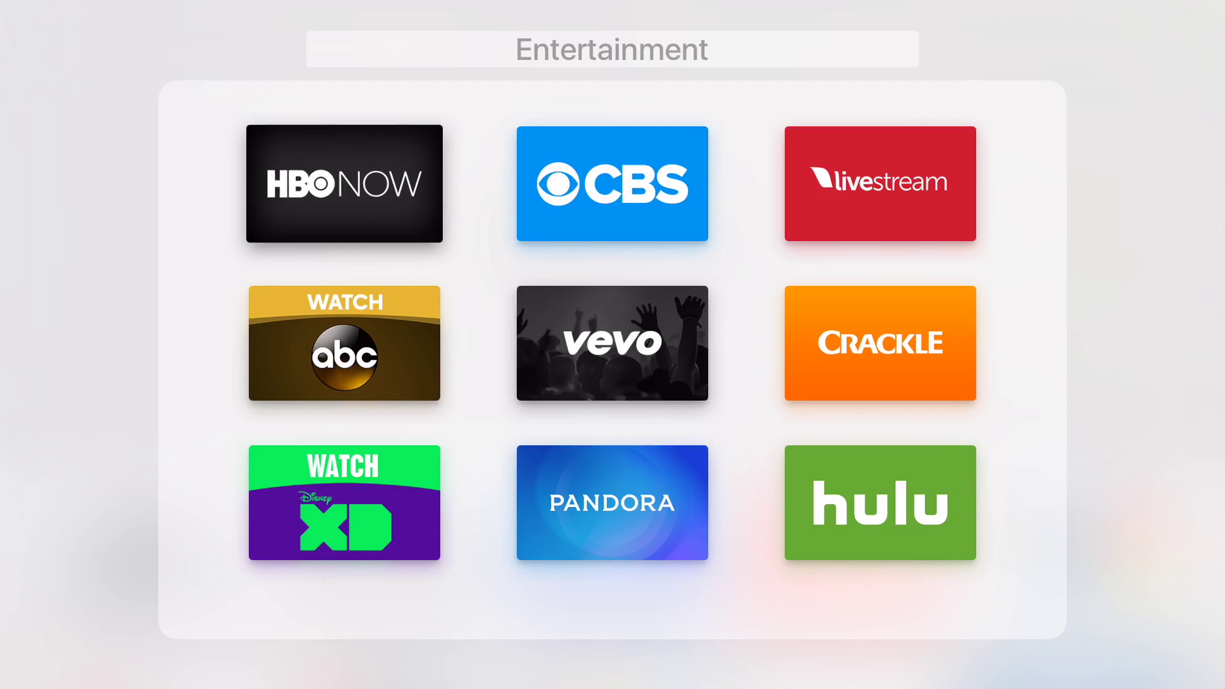
key(Escape)
Go along the top row of the home screen past Settings and open the Search app.
key(Left)
key(Left)
key(Left)
key(Left)
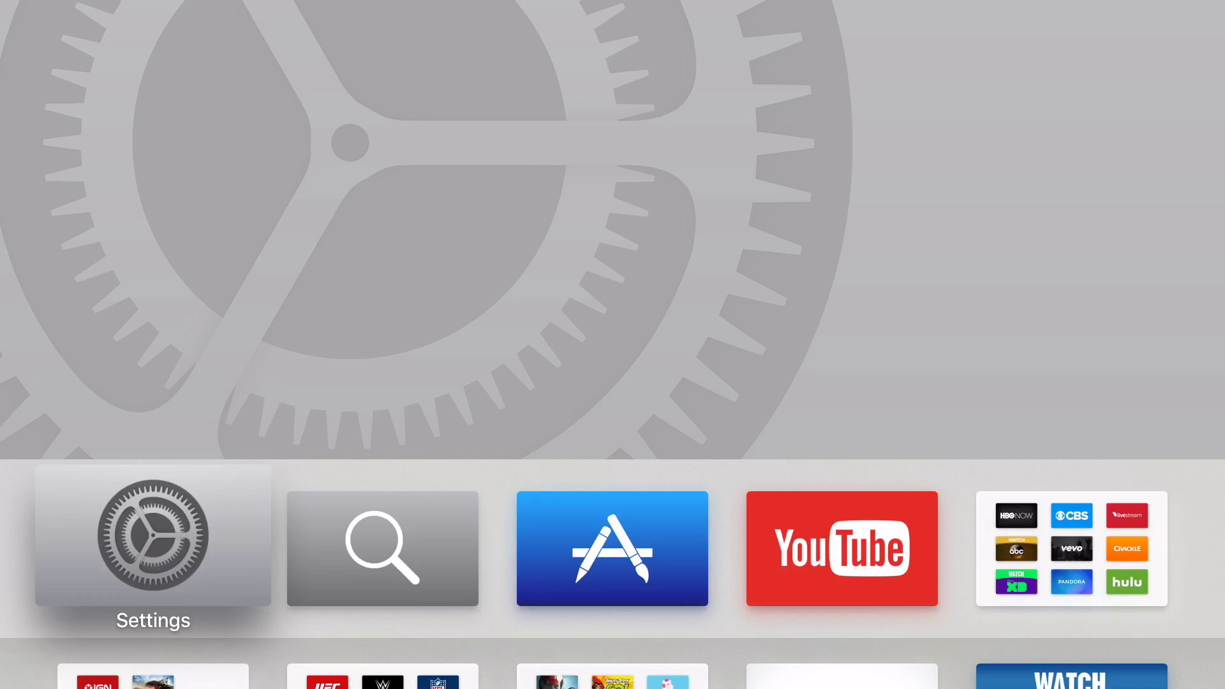
key(Down)
key(Down)
key(Up)
key(Up)
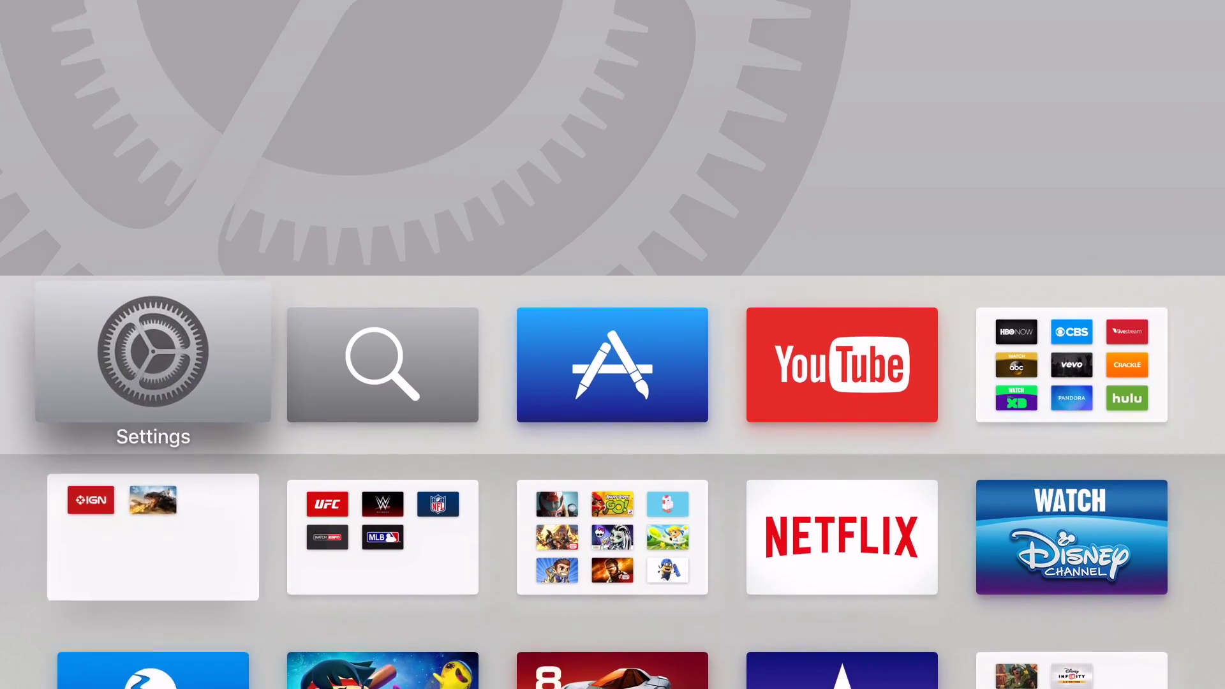
key(Right)
key(Return)
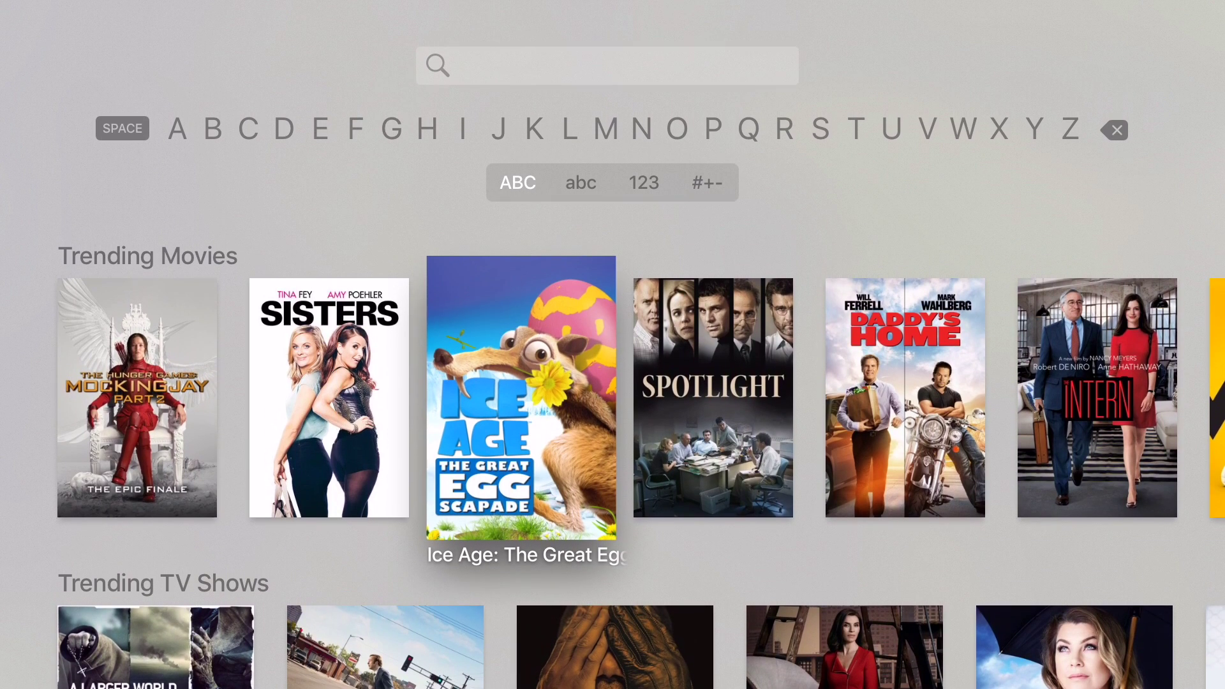
Search for "legit" and go to the Legit TV show among the results.
key(Up)
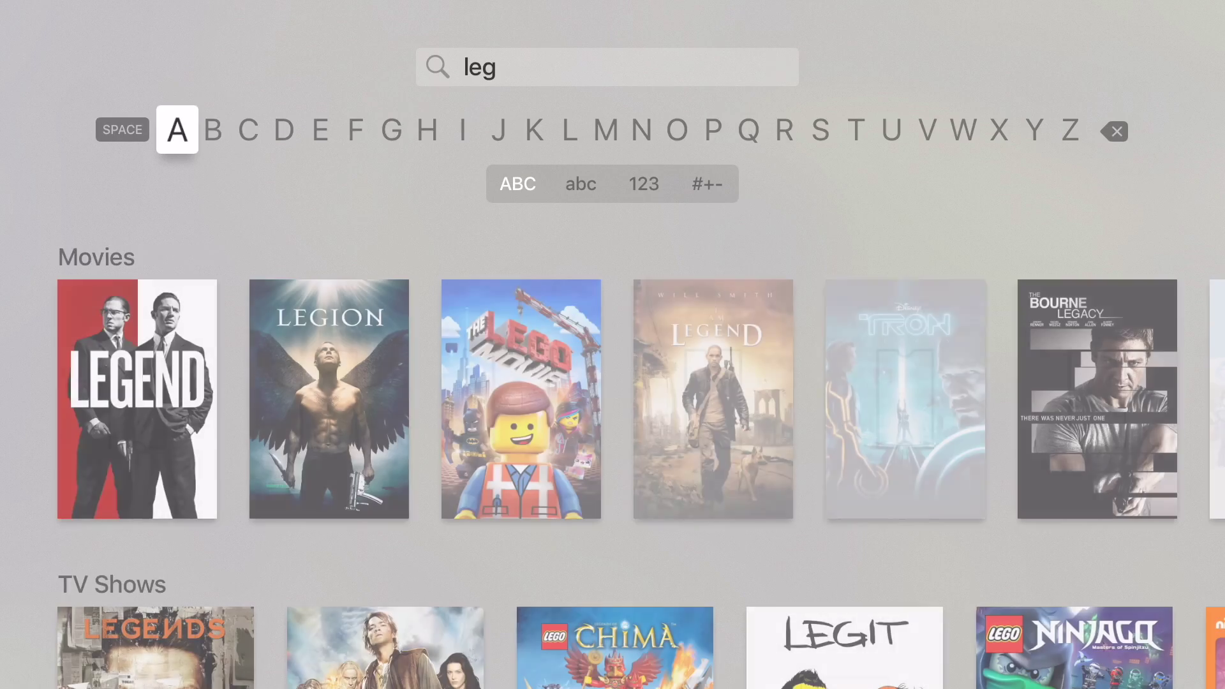
text(it)
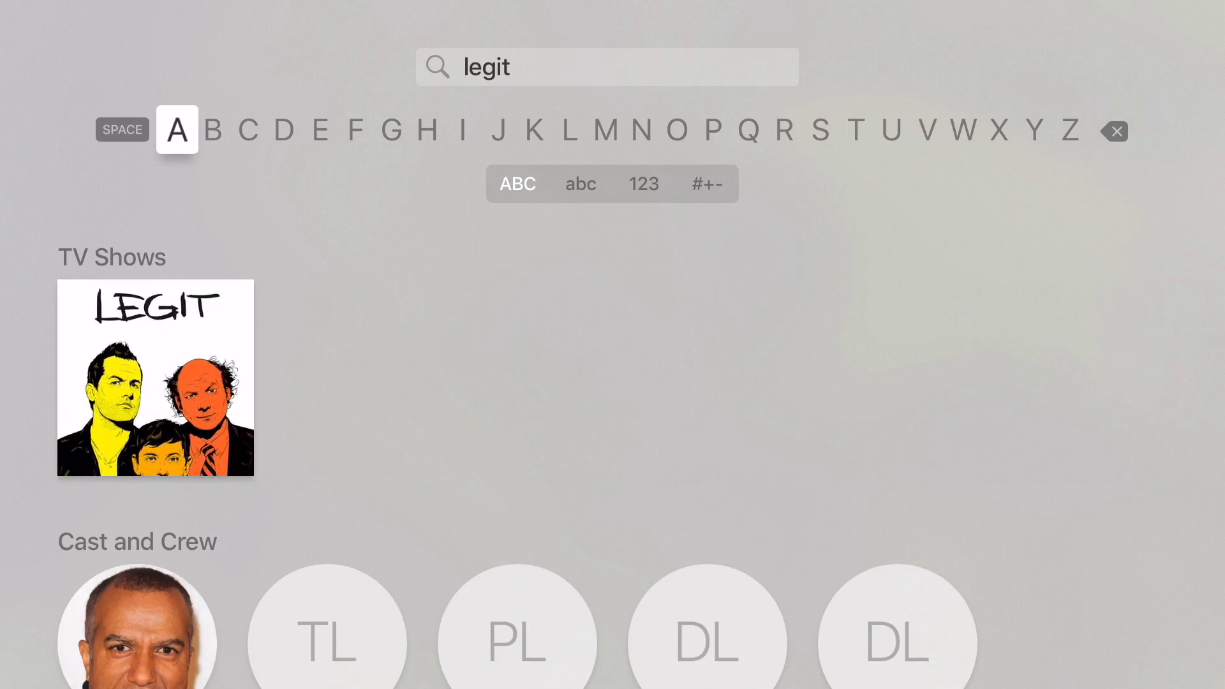
click(518, 183)
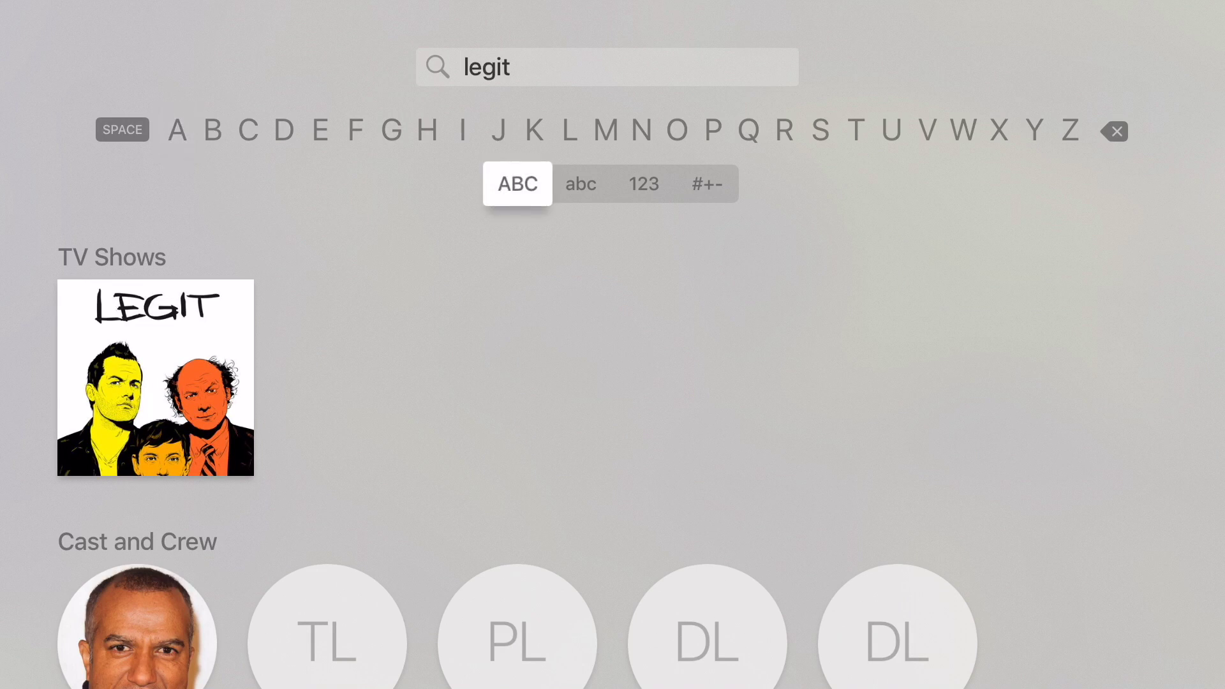
click(156, 377)
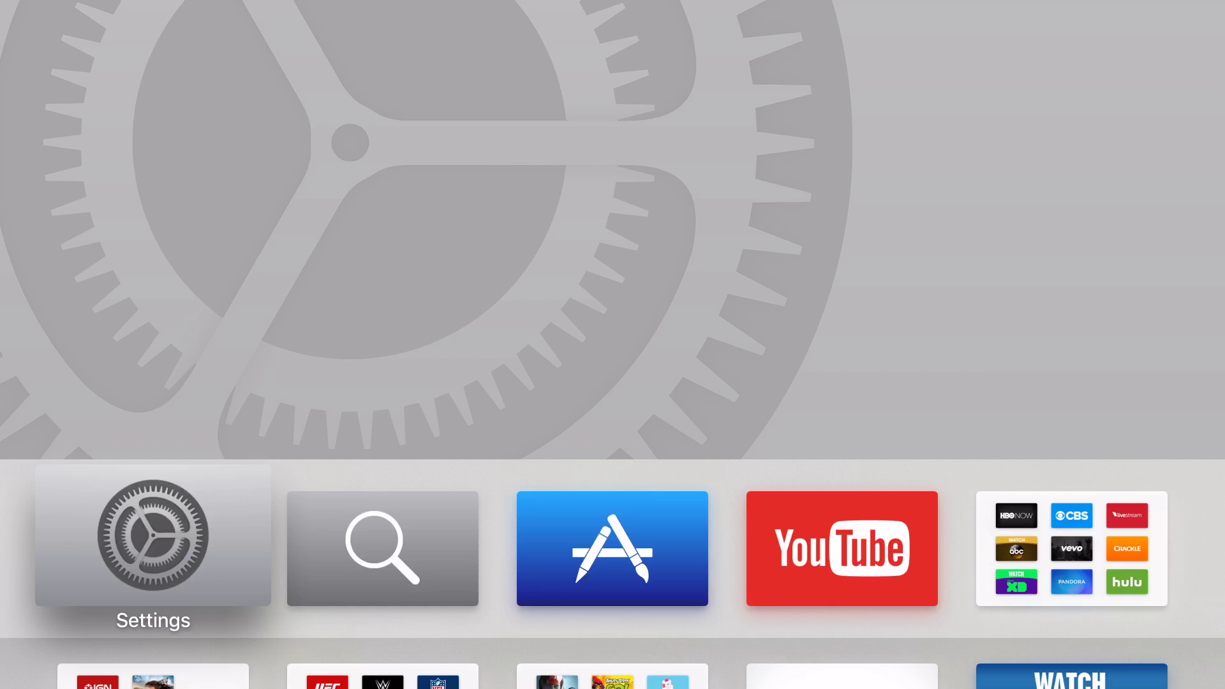
Look down the home screen rows from Search to the Plex app, and return to Search.
key(Right)
key(Down)
key(Down)
key(Down)
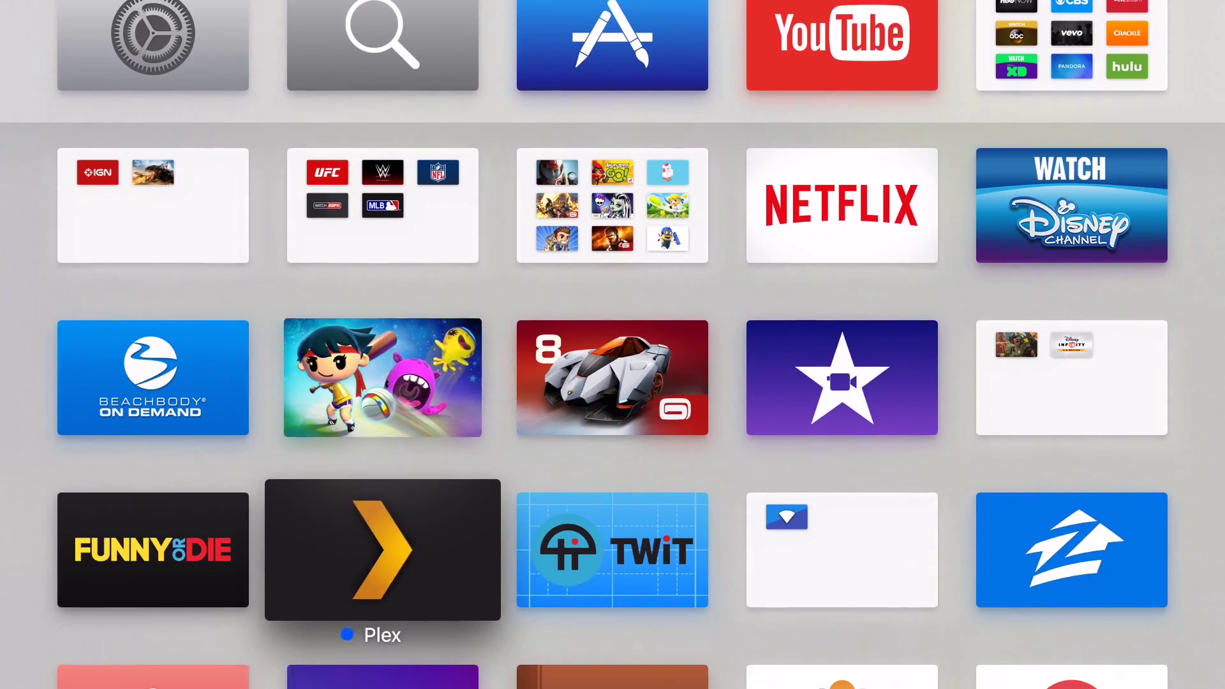
key(Up)
key(Up)
key(Up)
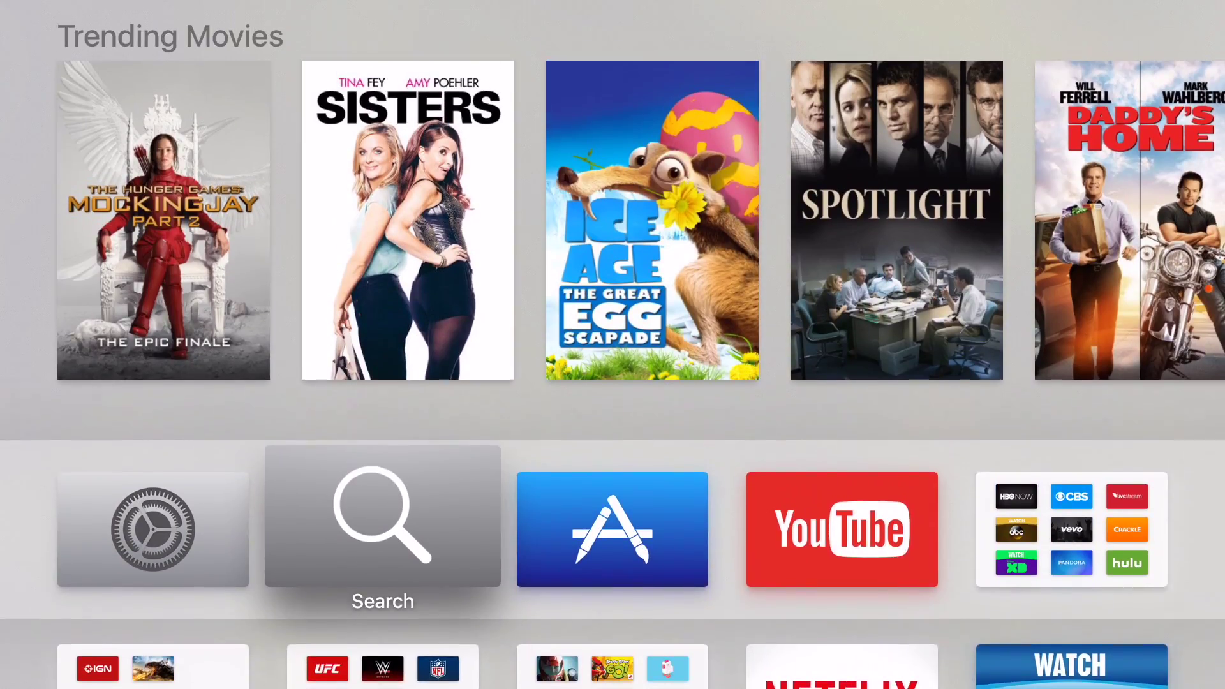
Look through the home screen rows from Search down to the Madefire app, and return to YouTube in the top row.
key(Right)
key(Right)
key(Down)
key(Right)
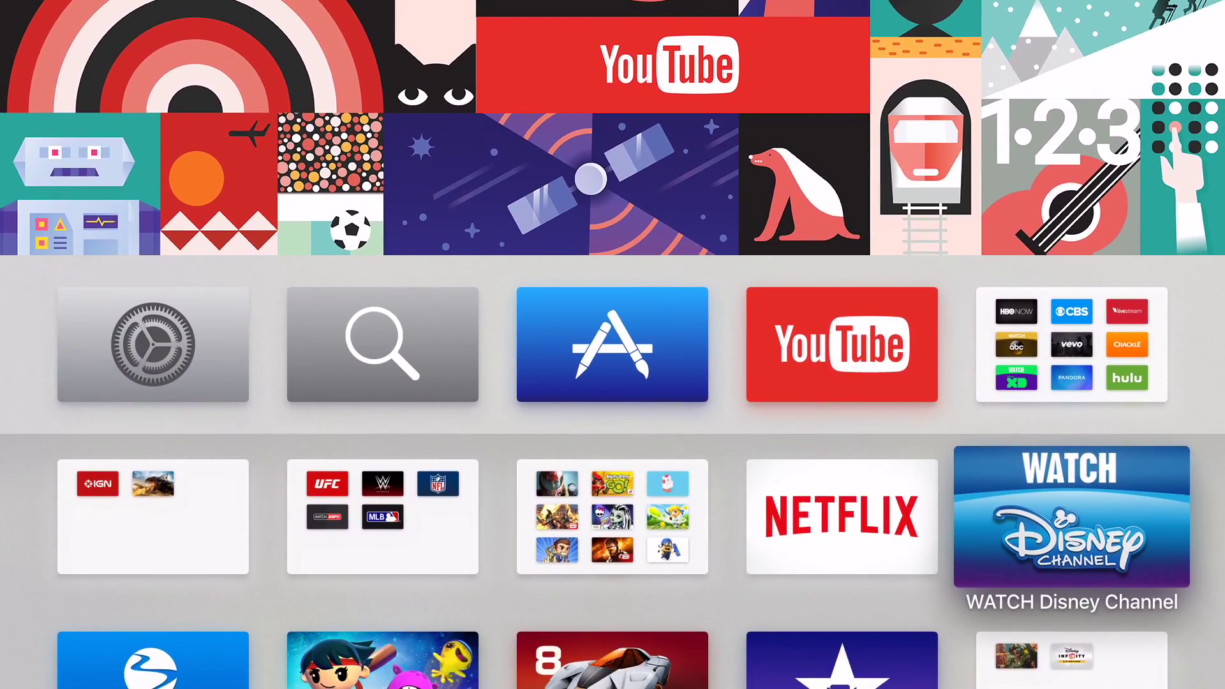
key(Left)
key(Down)
key(Down)
key(Left)
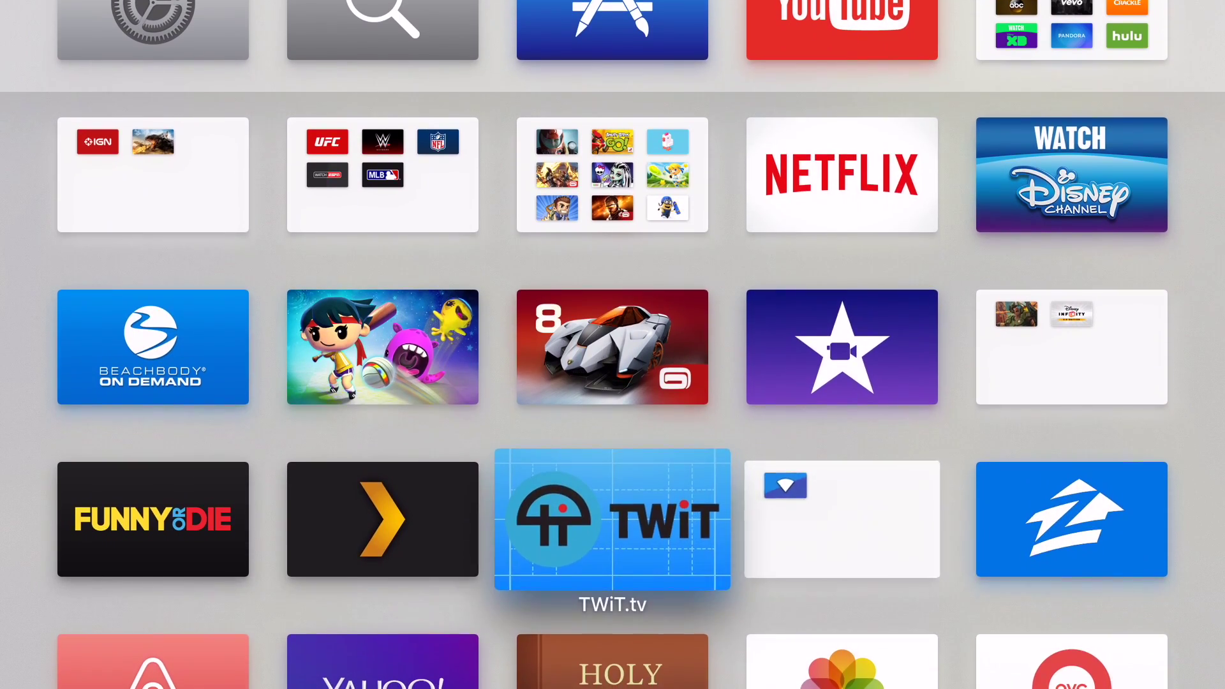
key(Left)
key(Down)
key(Right)
key(Right)
key(Down)
key(Down)
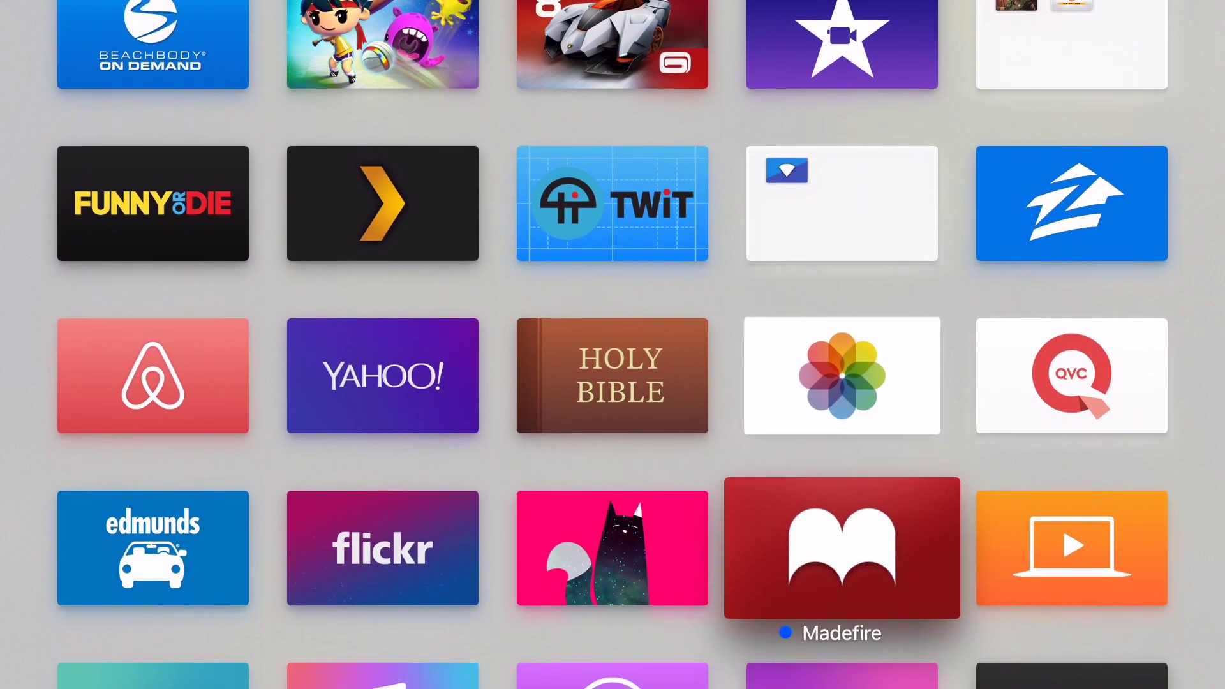
key(Up)
key(Up)
key(Up)
key(Up)
key(Up)
key(Up)
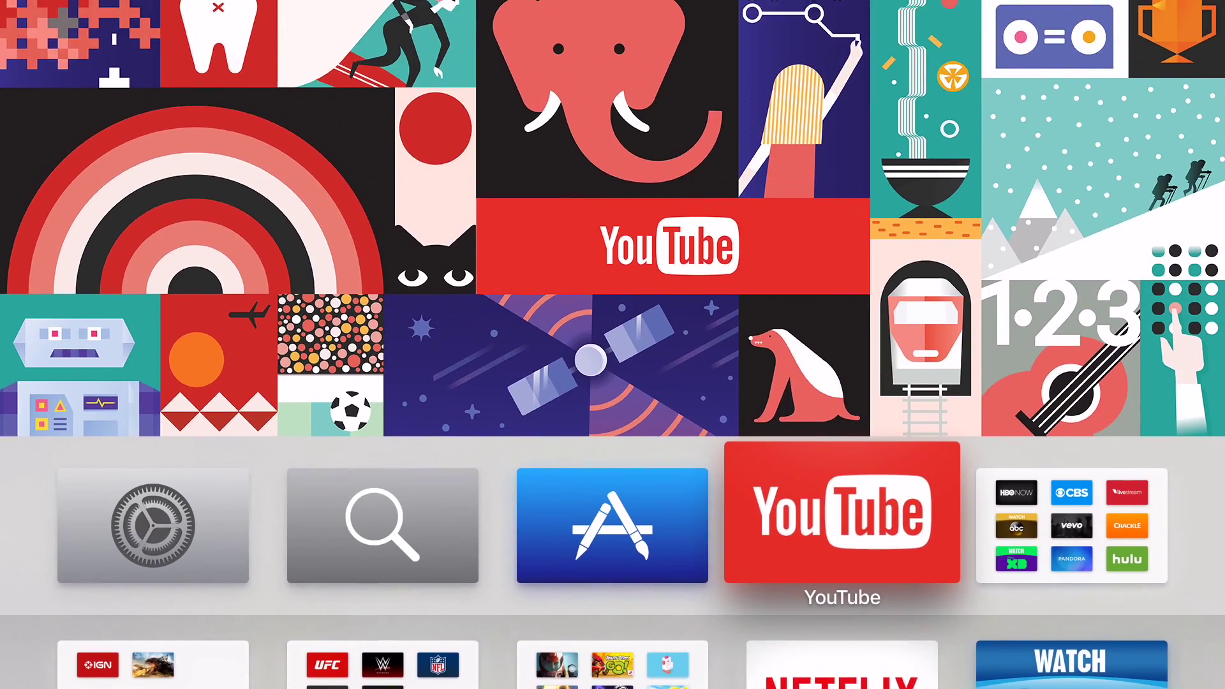
Look over the top two home screen rows from YouTube by way of the App Store and Games folder to the Sports folder.
key(Down)
key(Left)
key(Up)
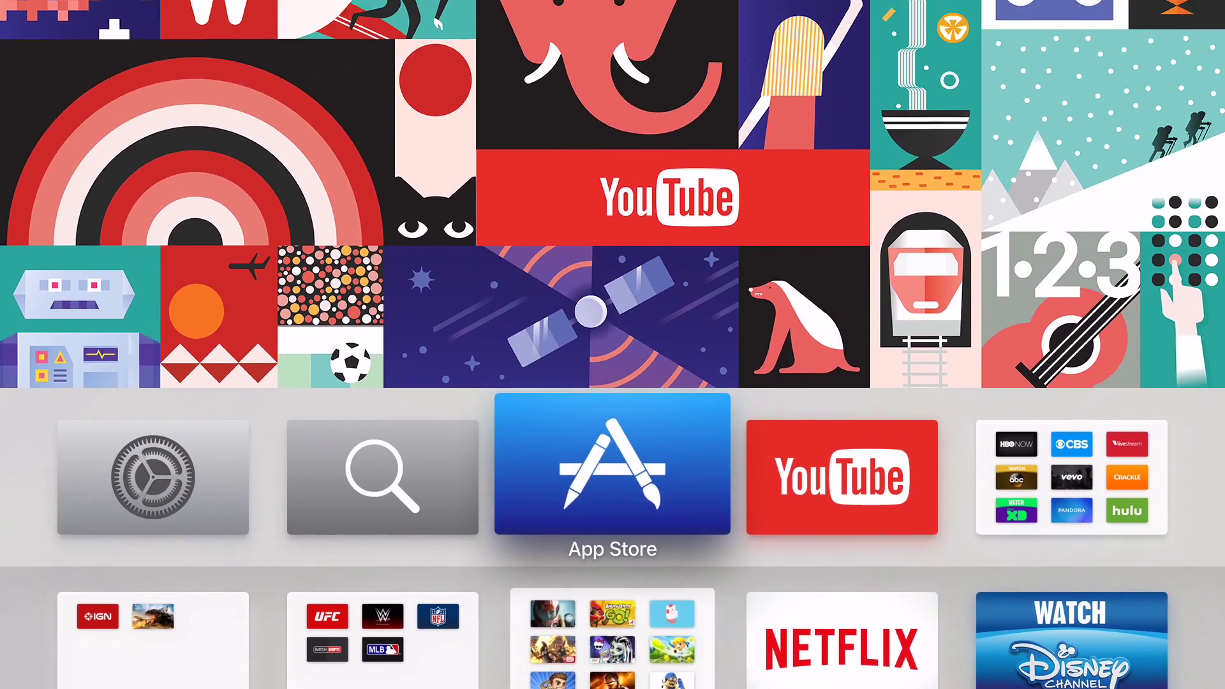
key(Right)
key(Right)
key(Down)
key(Left)
key(Left)
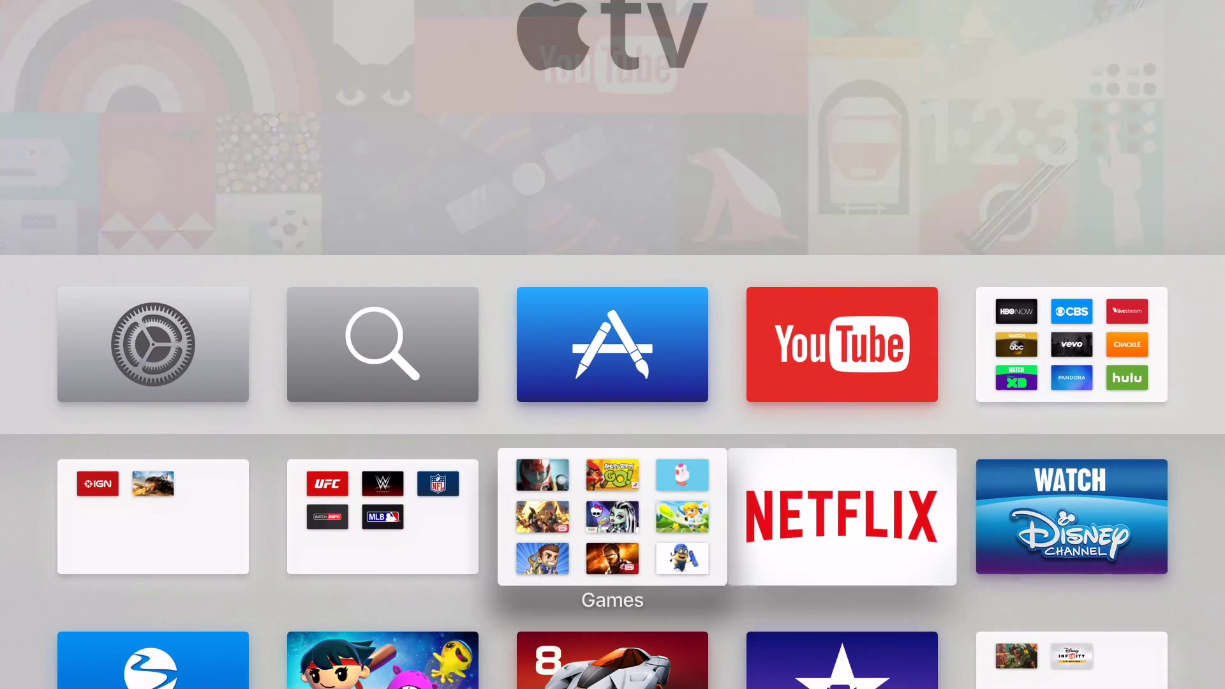
key(Left)
key(Down)
key(Up)
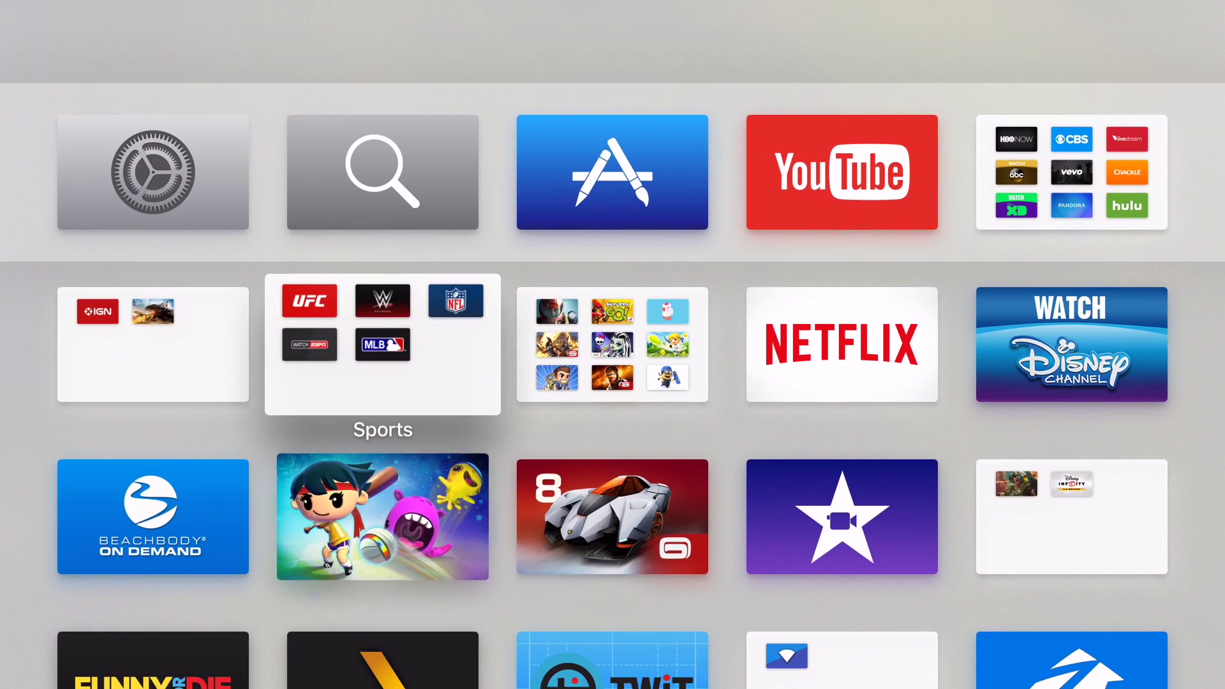
Go along the second row past the Games and Sports folders to Video Games, and on to Settings above it.
key(Right)
key(Right)
key(Left)
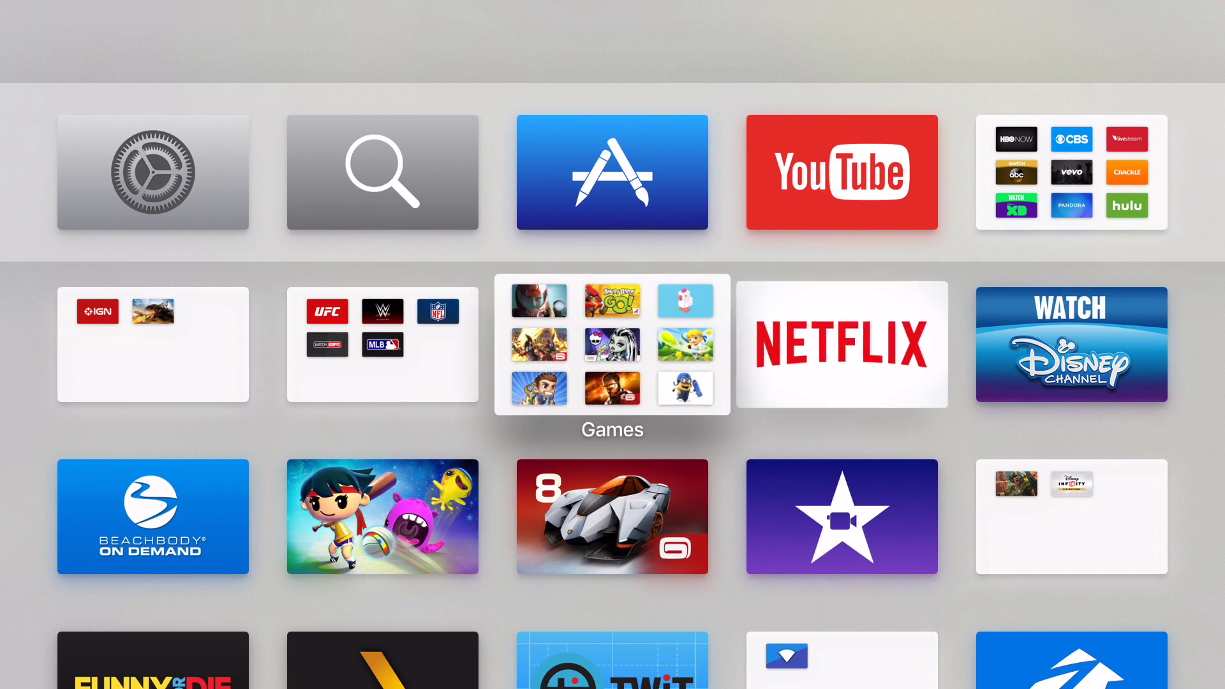
key(Left)
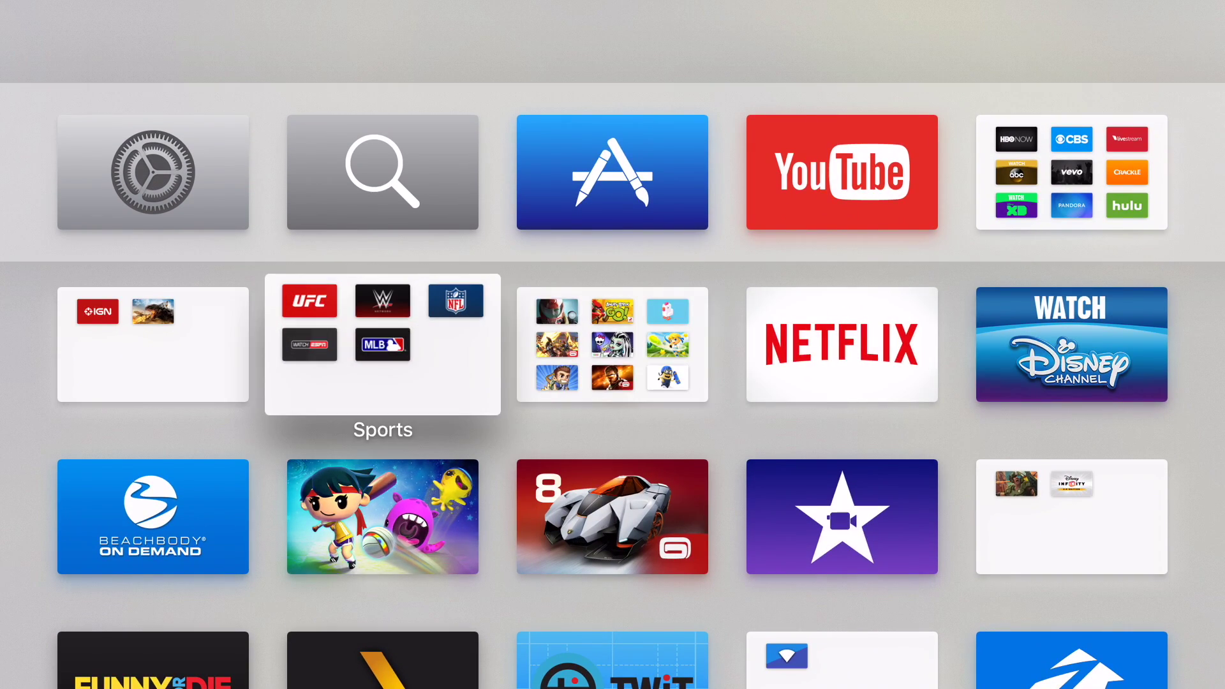
key(Left)
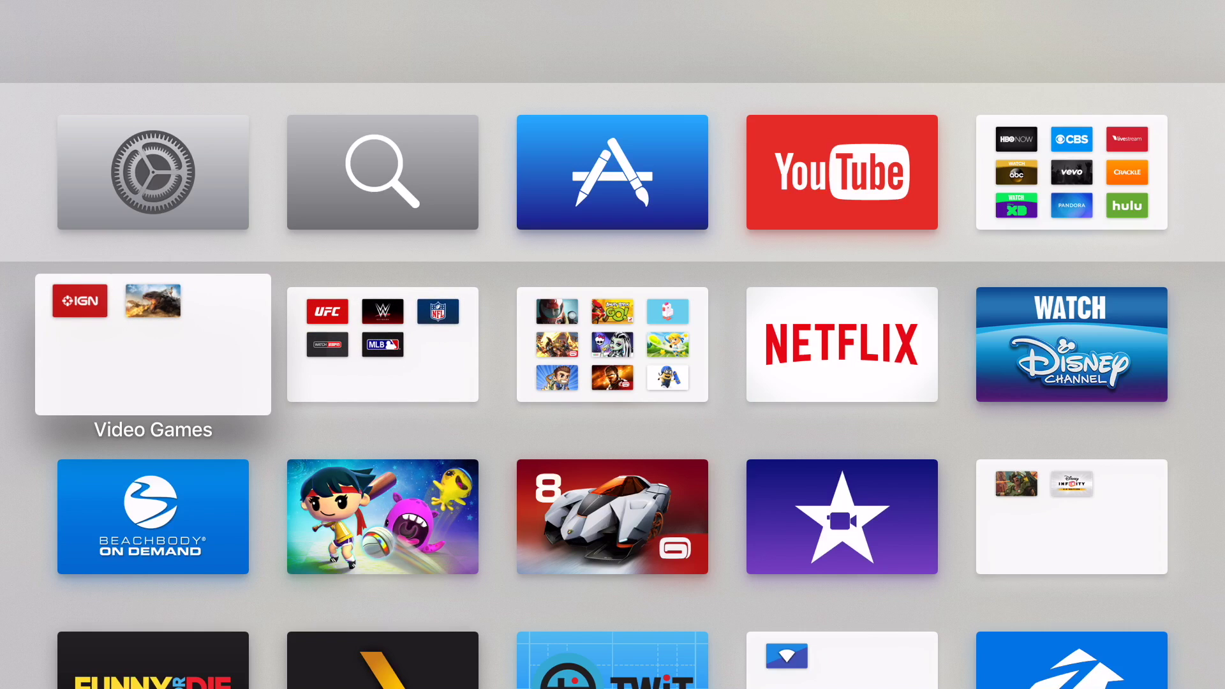
key(Up)
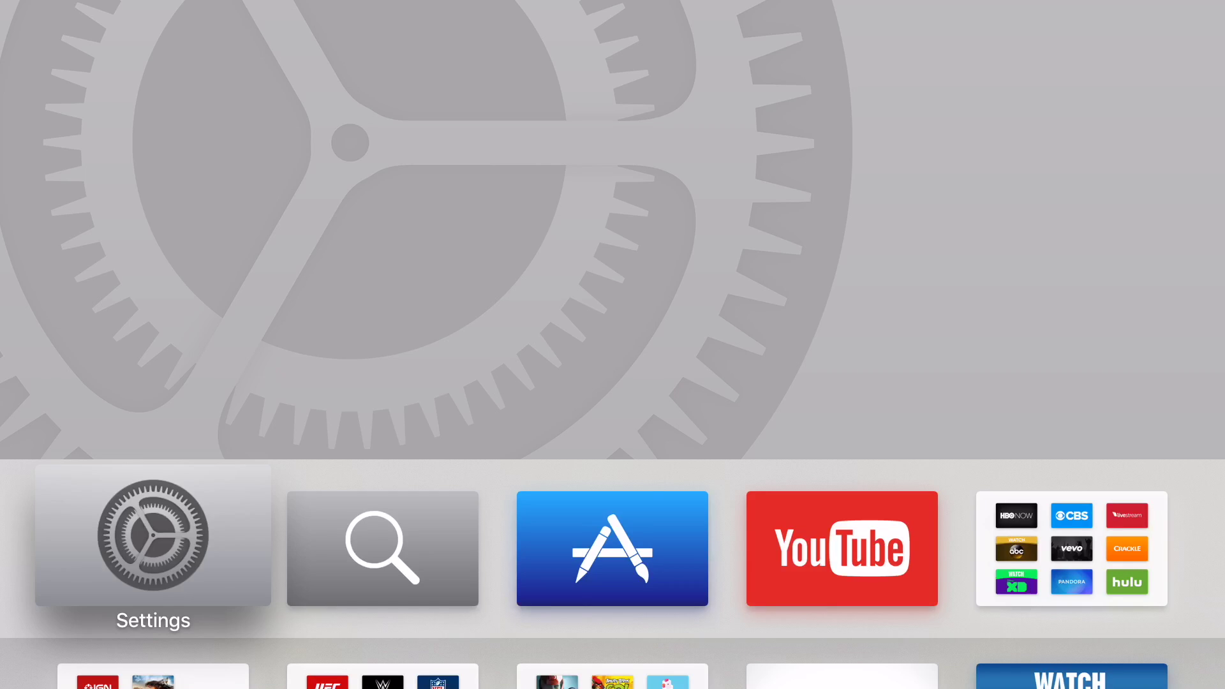
Go along the top row of the home screen from Settings to the YouTube app.
key(Right)
key(Right)
key(Right)
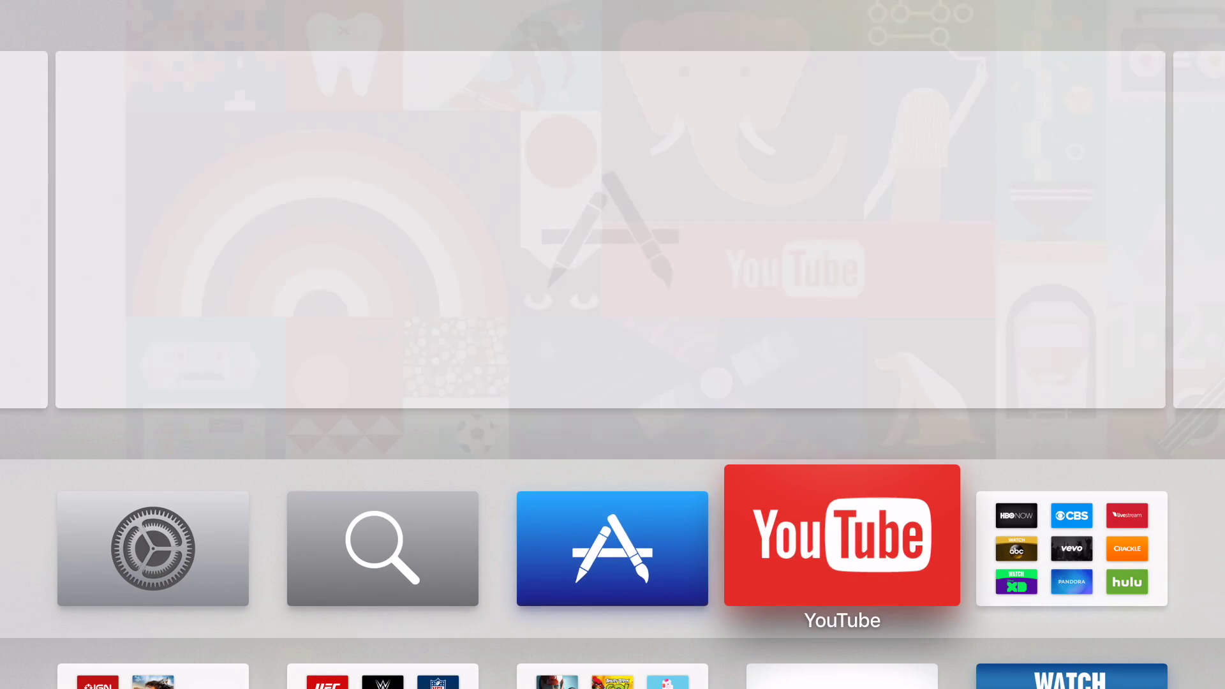